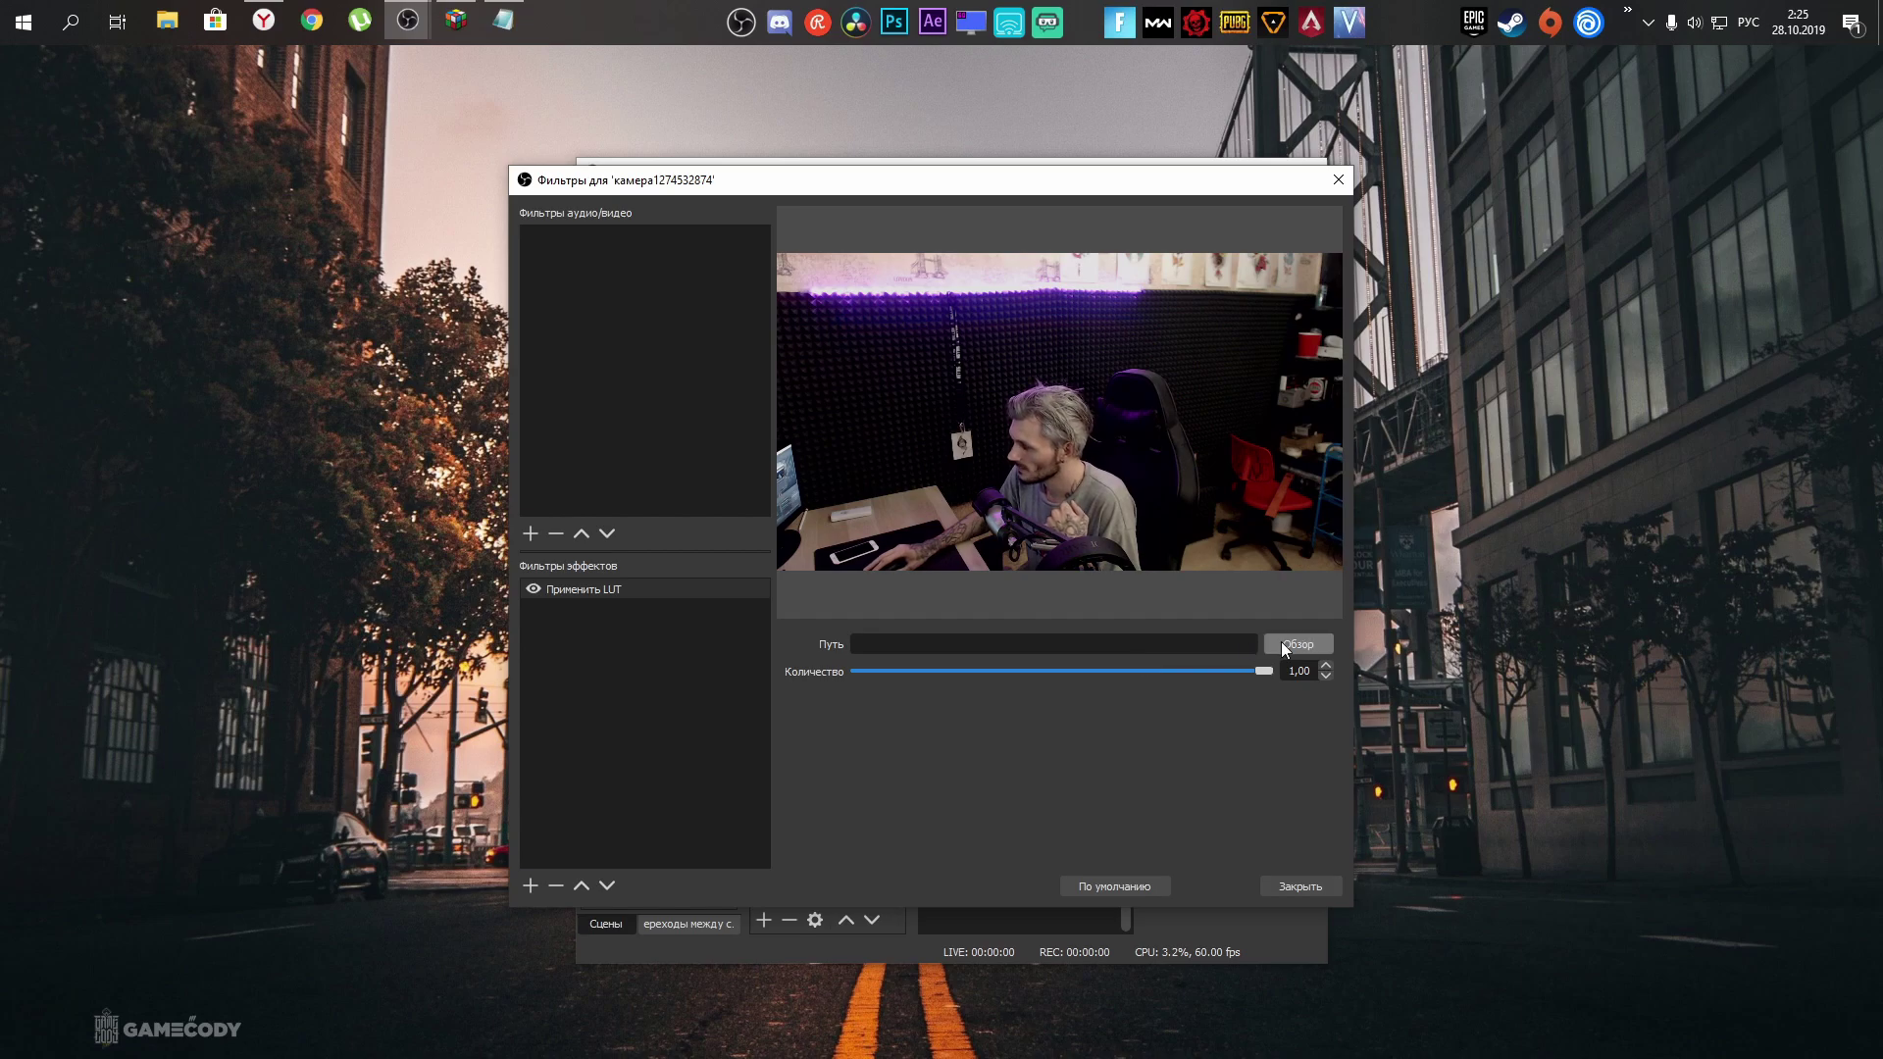
Load GamingCareers_Swanson.png from the desktop folder стрим/LUTs into the camera's LUT filter and set its amount to 0,25.
{"action": "left_click", "coordinate": [1297, 643]}
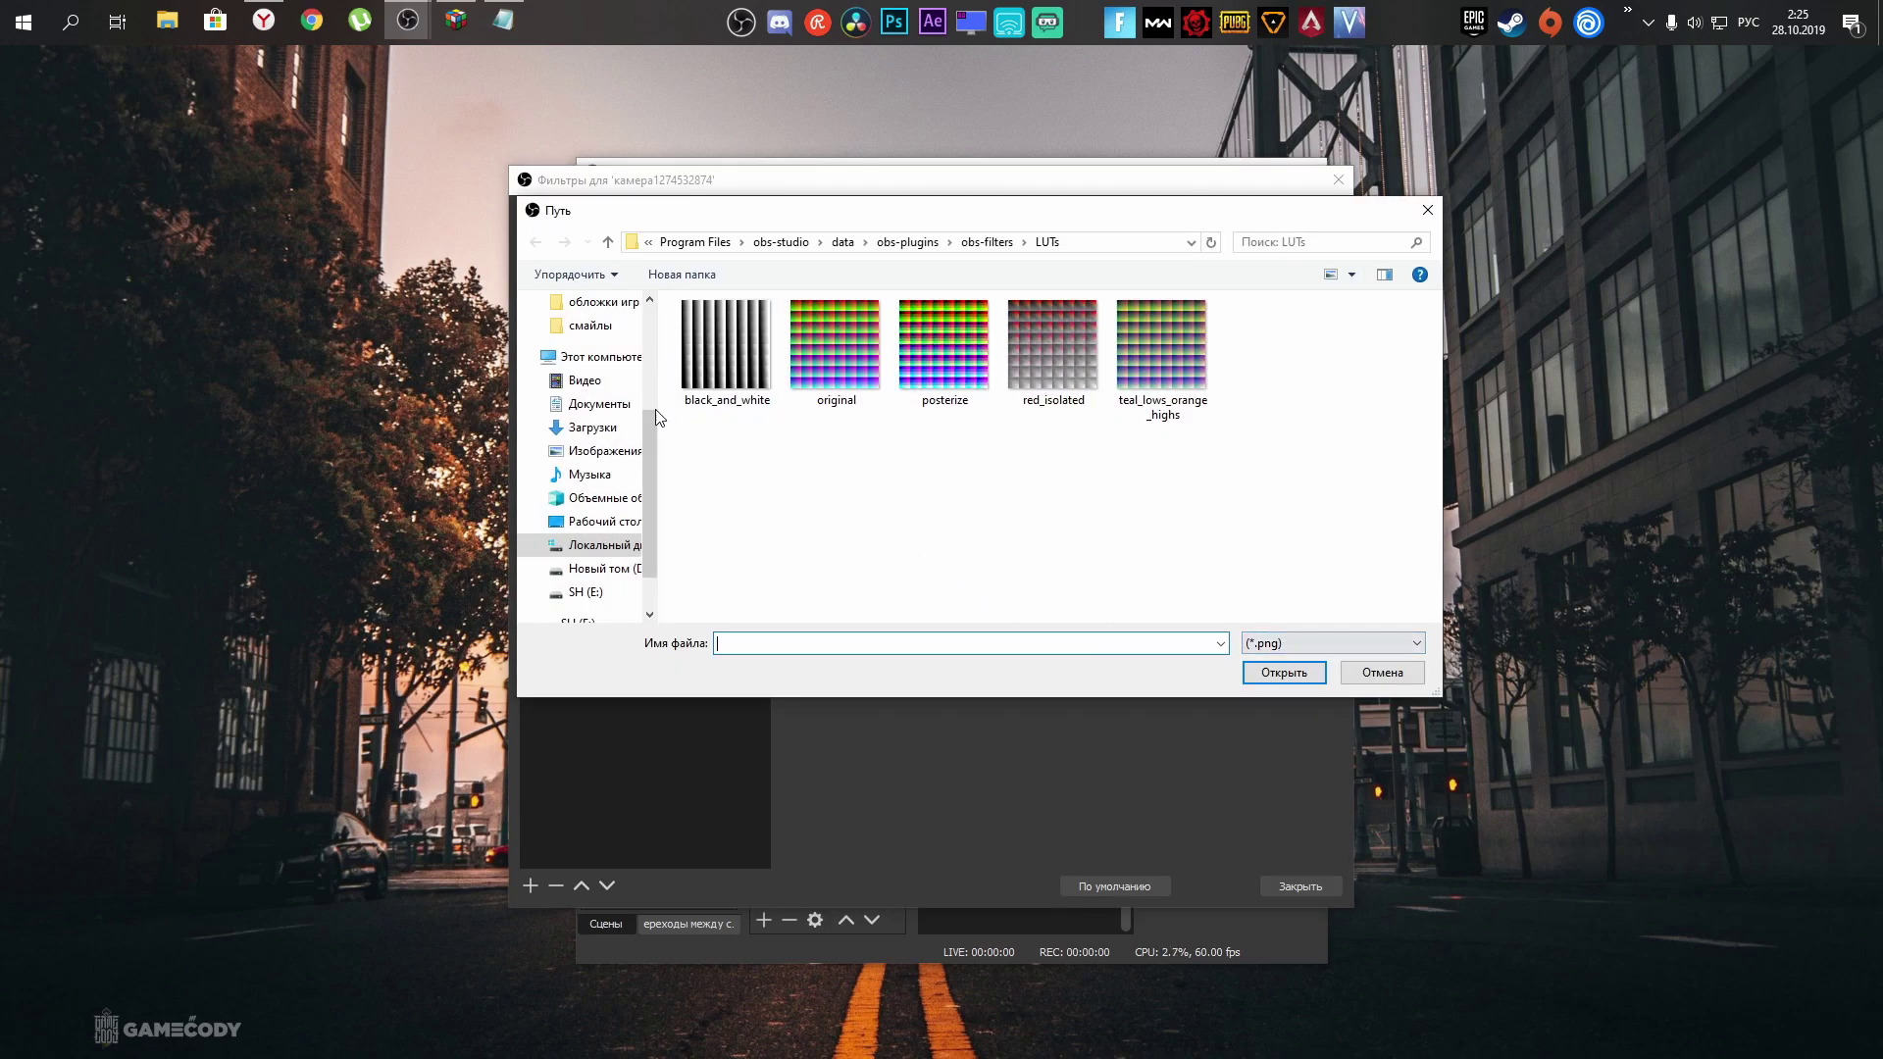
{"action": "scroll", "coordinate": [589, 441], "scroll_direction": "up", "scroll_amount": 5}
{"action": "left_click", "coordinate": [594, 340]}
{"action": "double_click", "coordinate": [1150, 363]}
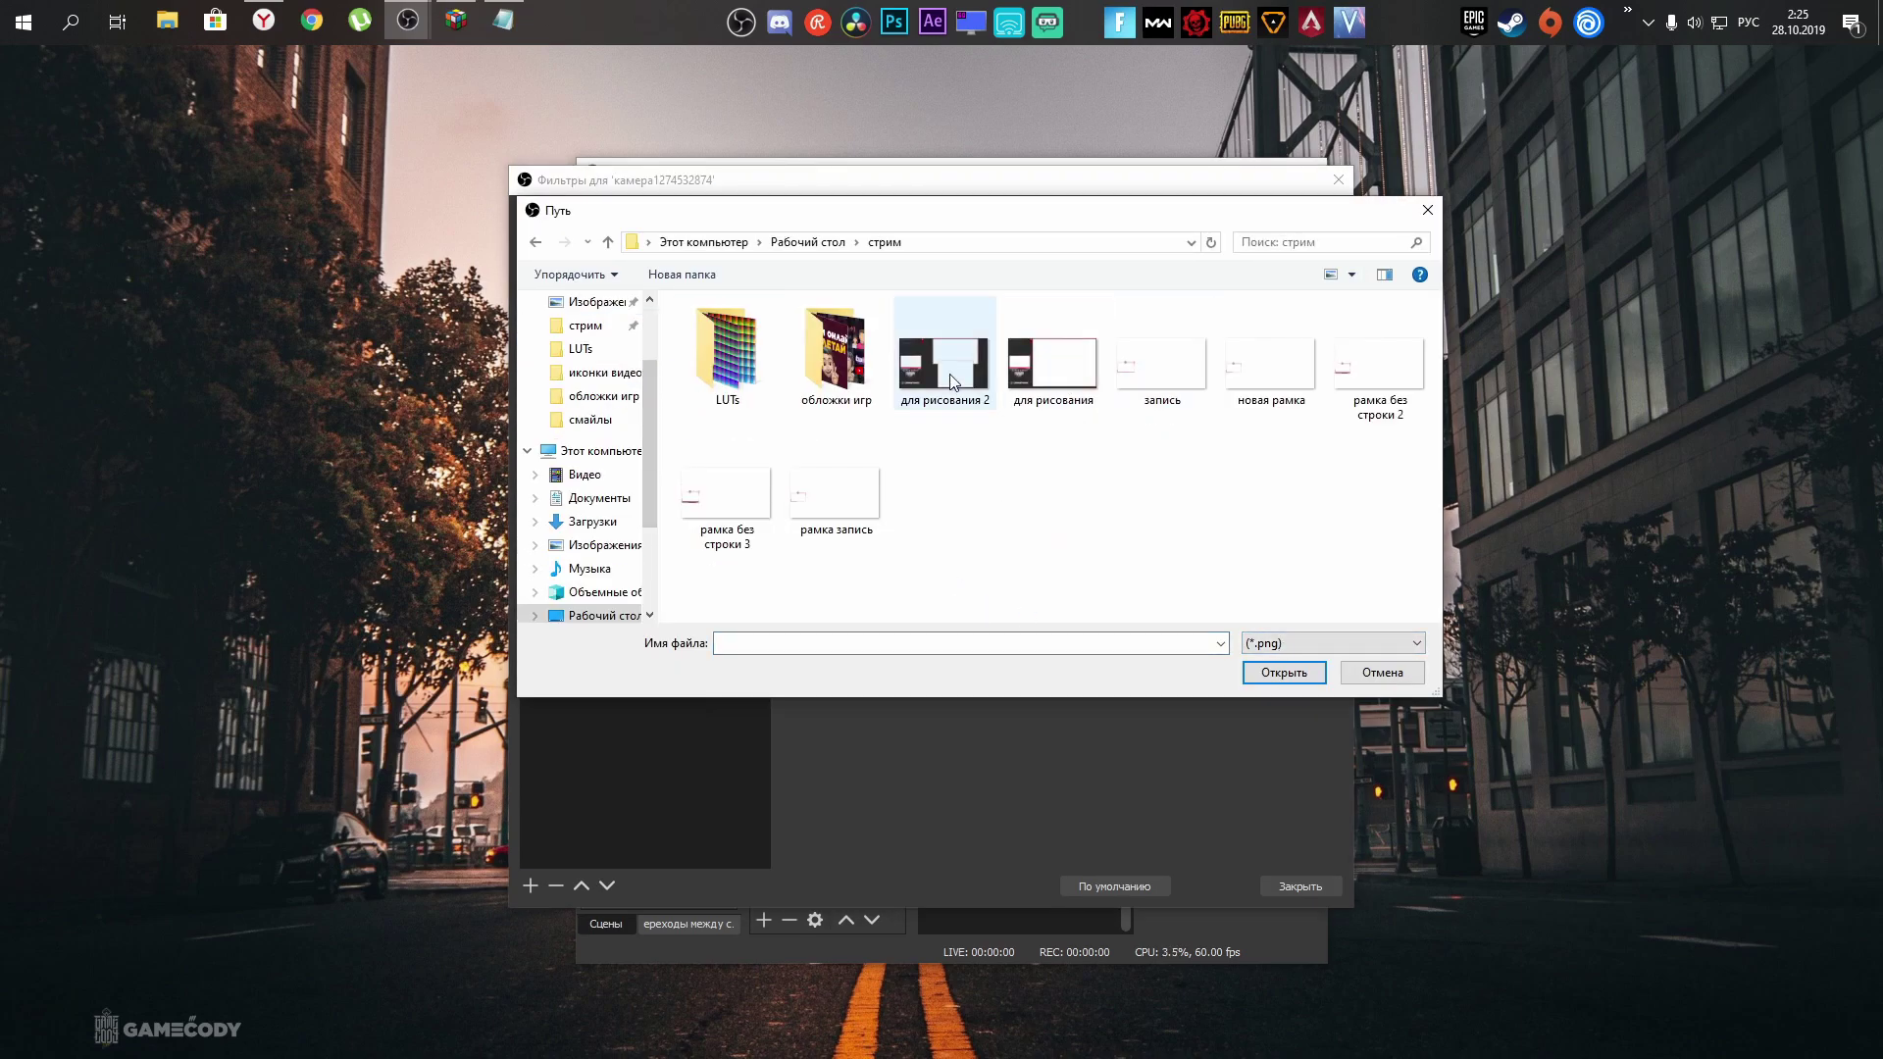
{"action": "double_click", "coordinate": [720, 355]}
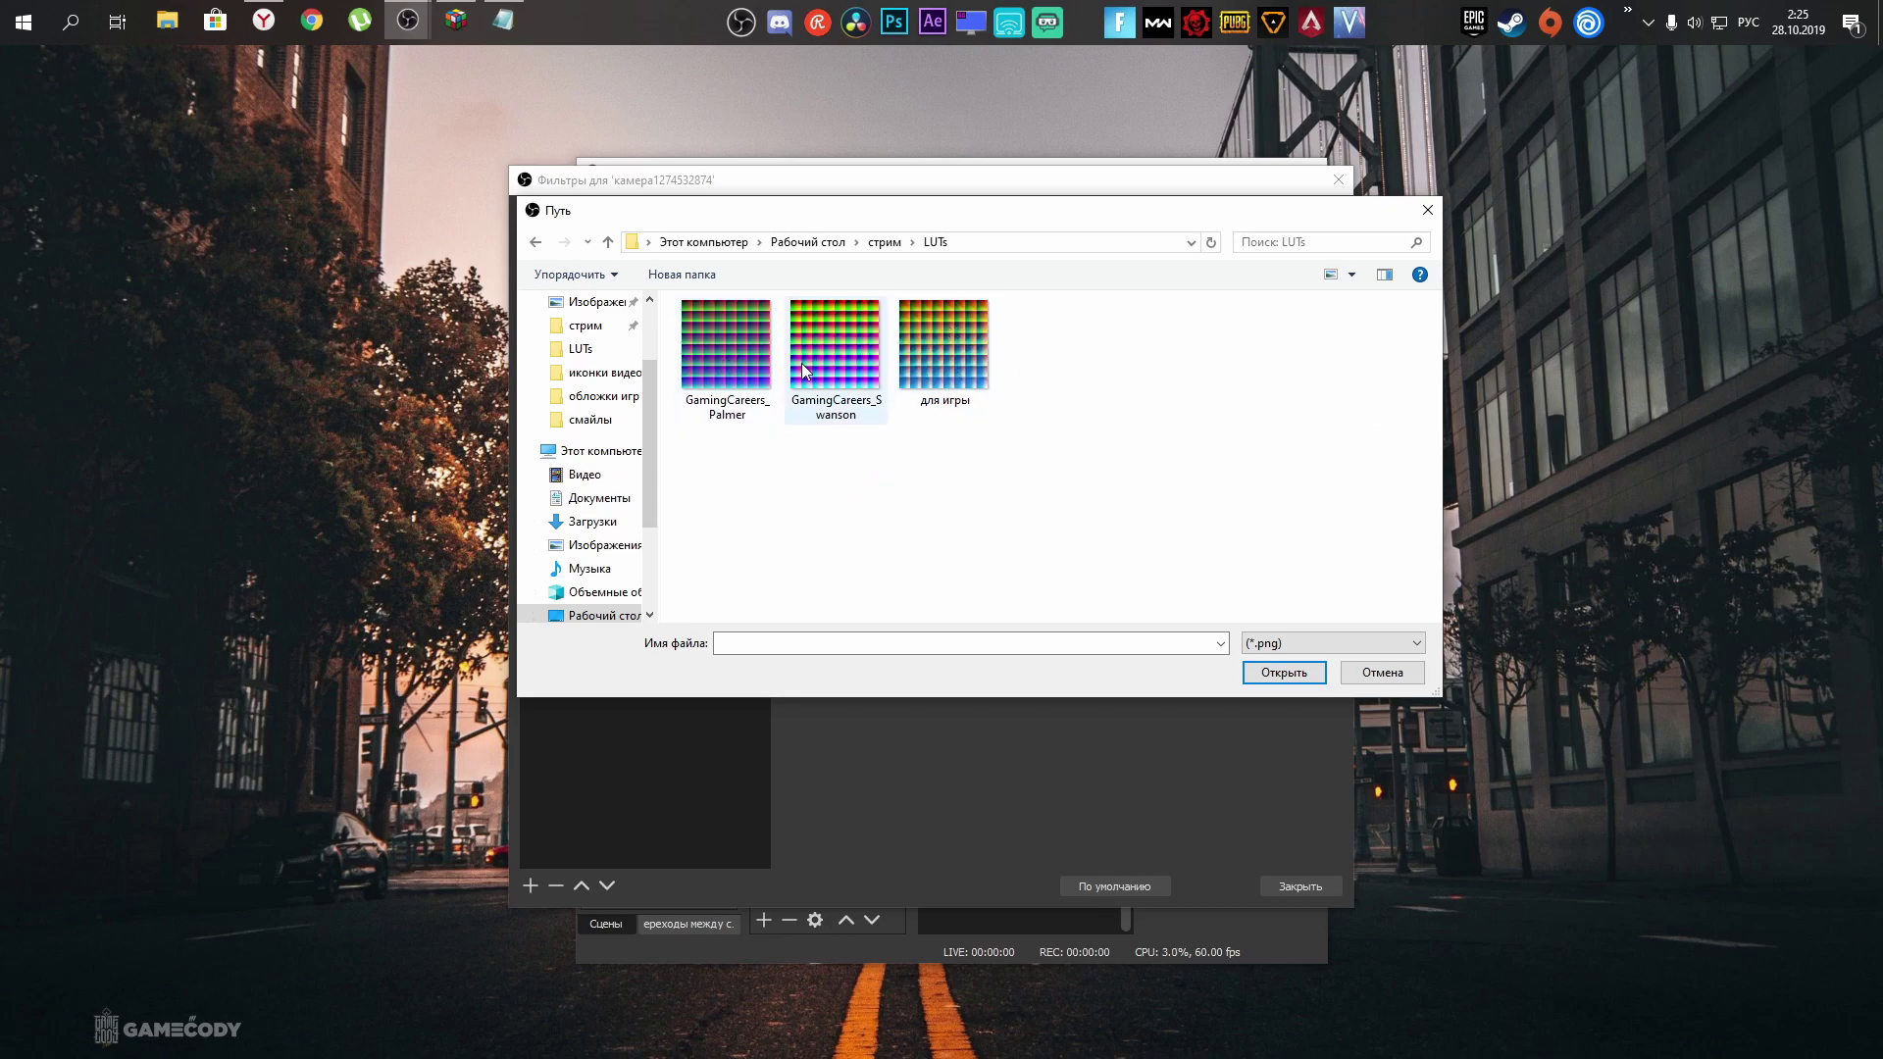
{"action": "left_click", "coordinate": [867, 372]}
{"action": "left_click", "coordinate": [1275, 672]}
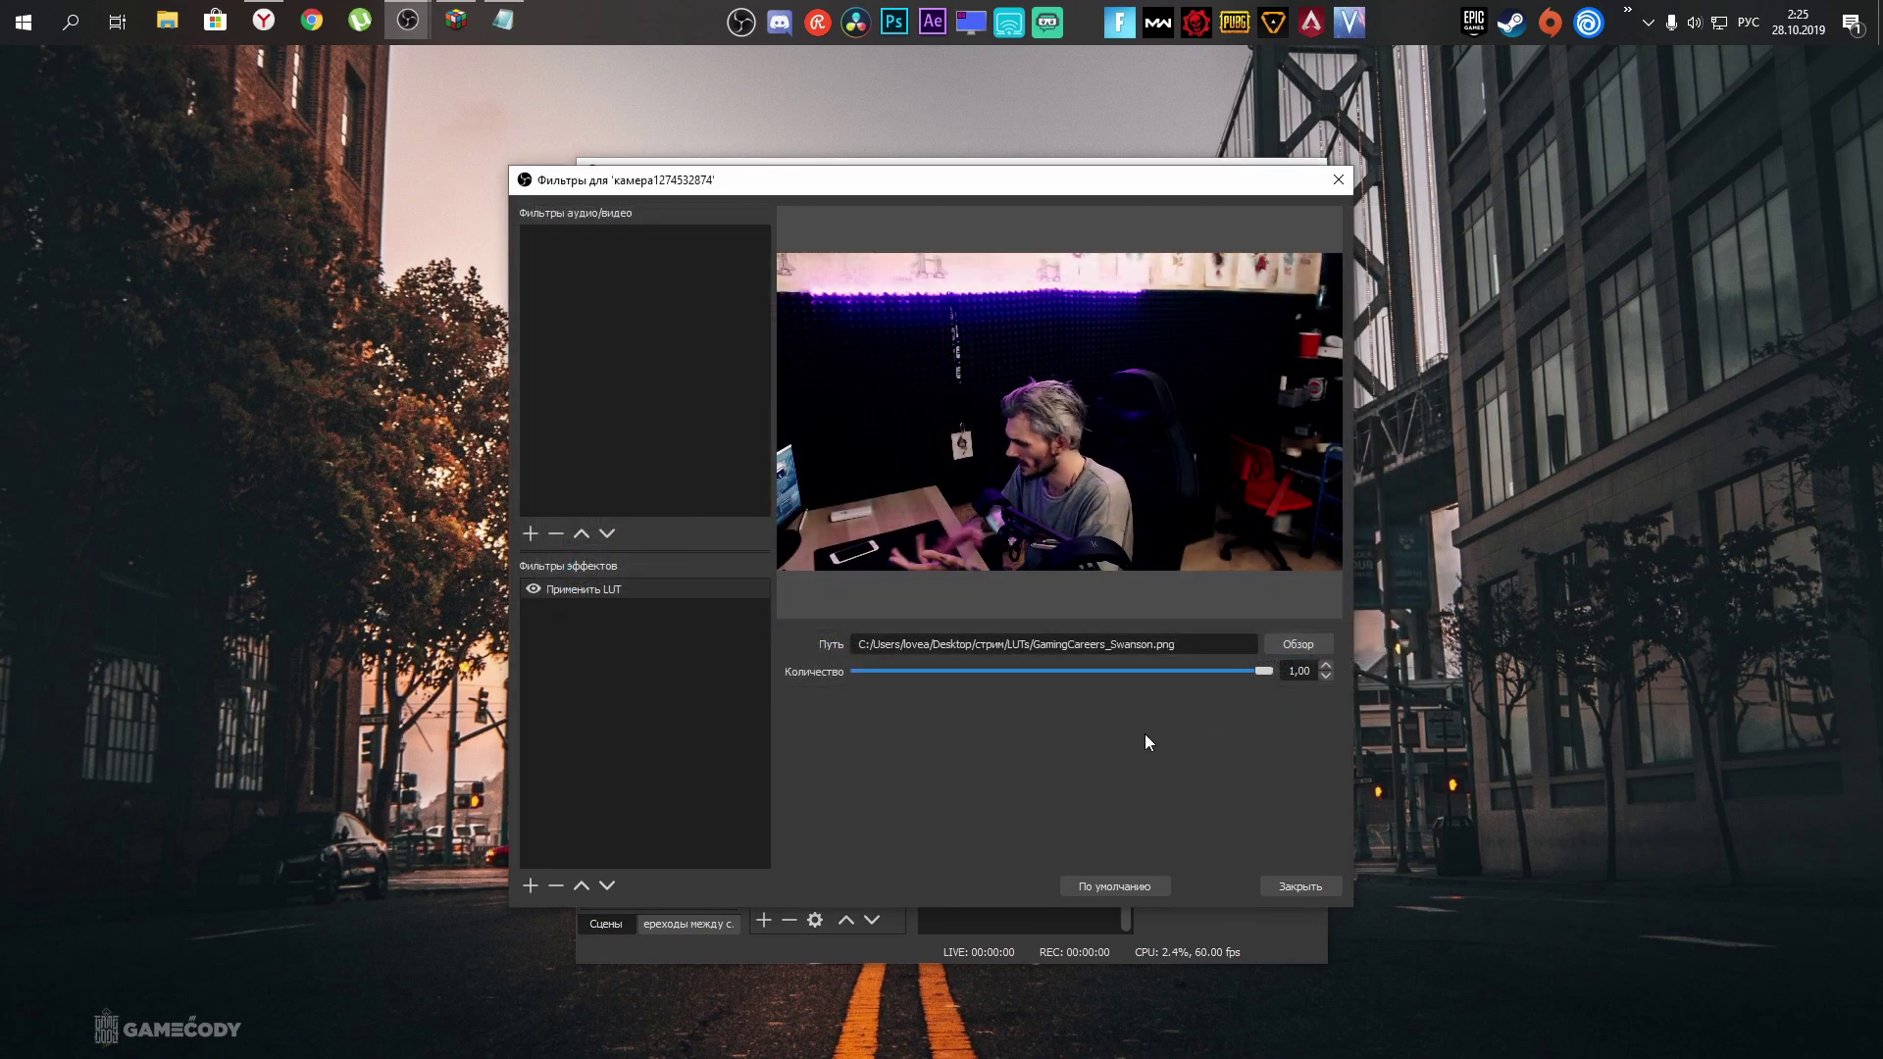
{"action": "left_click_drag", "start_coordinate": [1270, 673], "coordinate": [966, 673]}
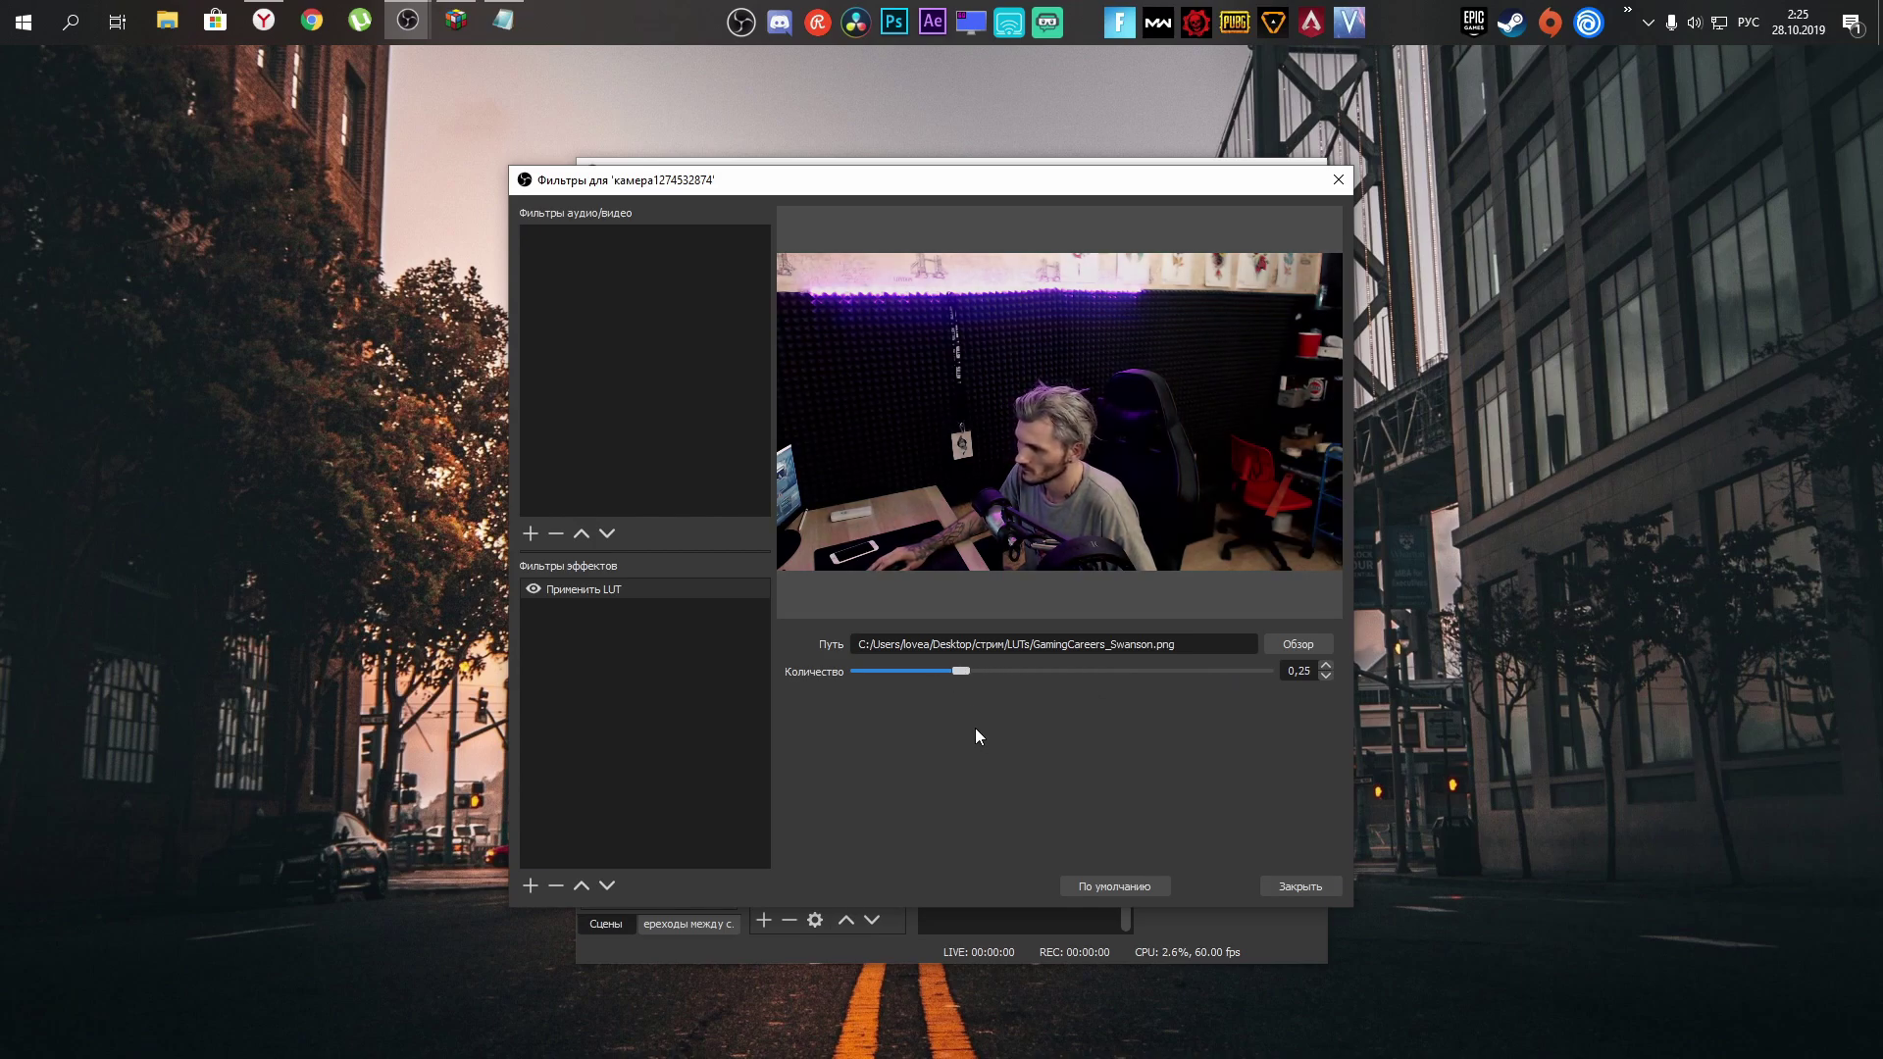
{"action": "left_click", "coordinate": [532, 590]}
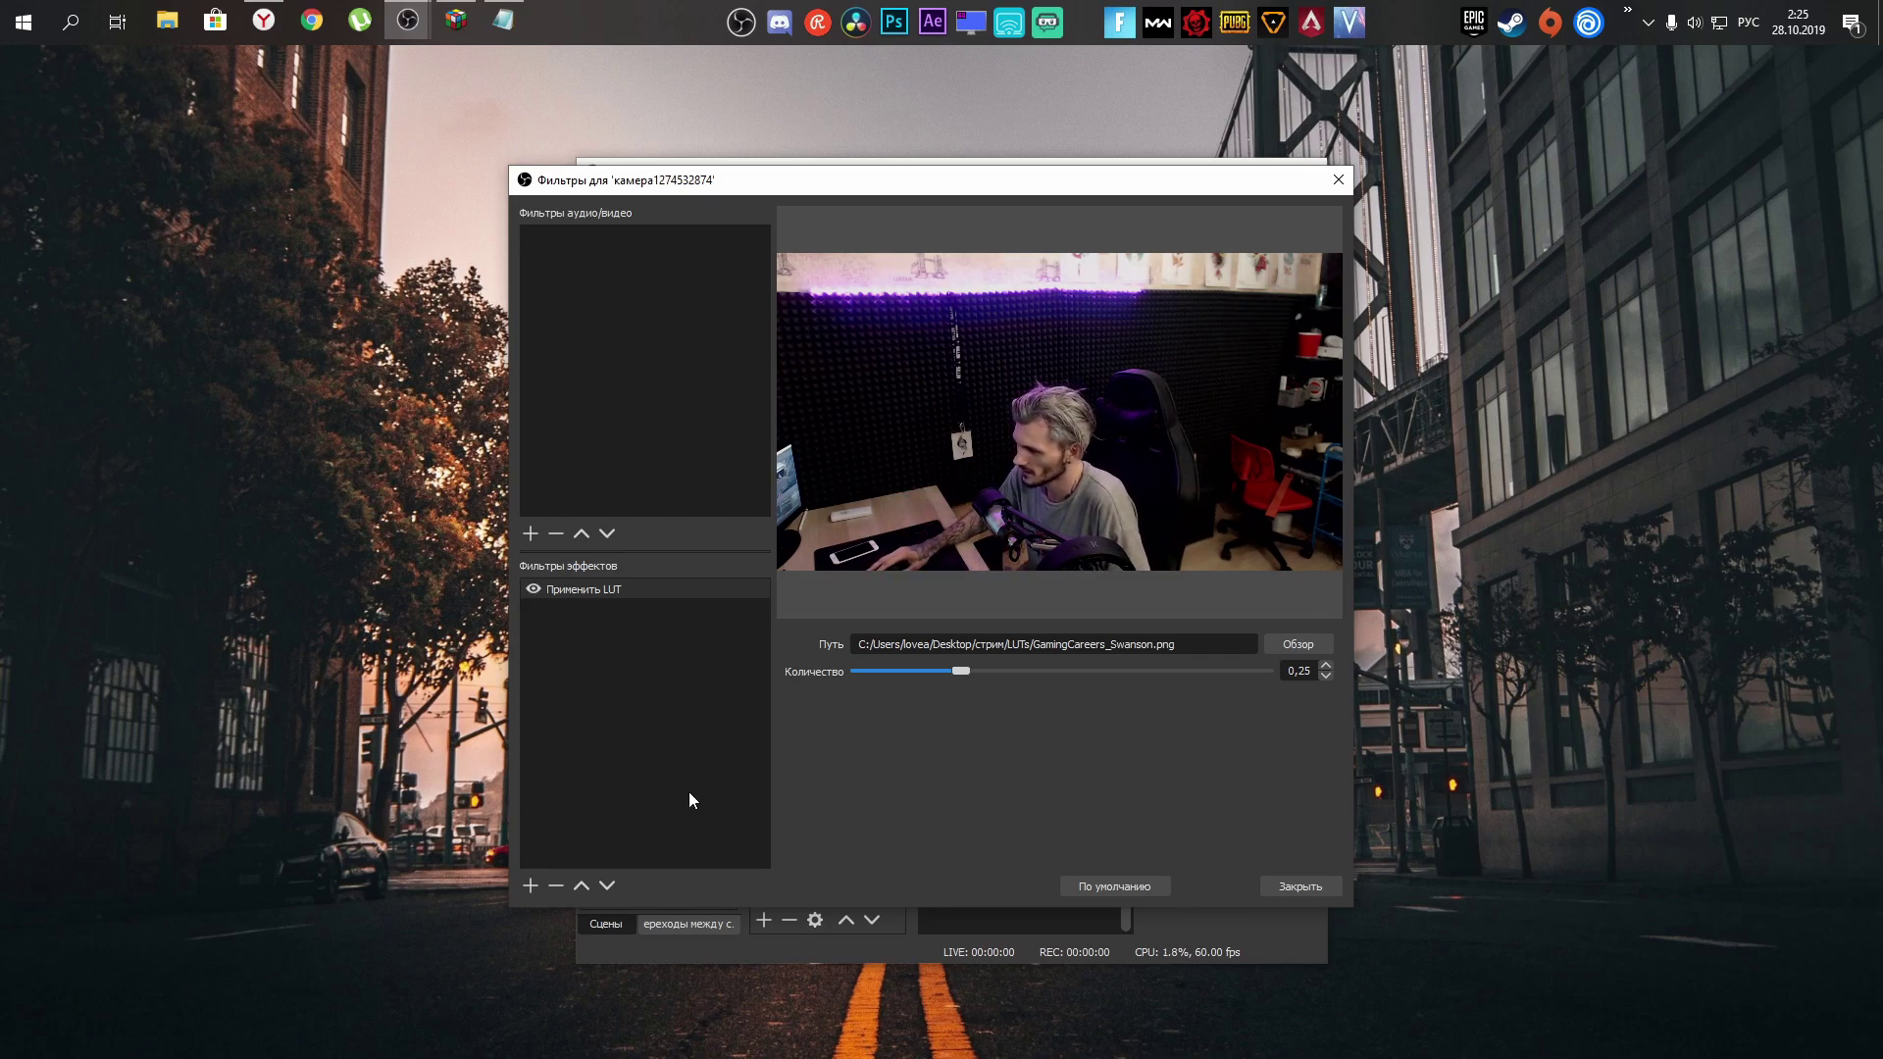
Add a second LUT effect filter to the camera source, named "Применить LUT2".
{"action": "left_click", "coordinate": [531, 885]}
{"action": "left_click", "coordinate": [645, 763]}
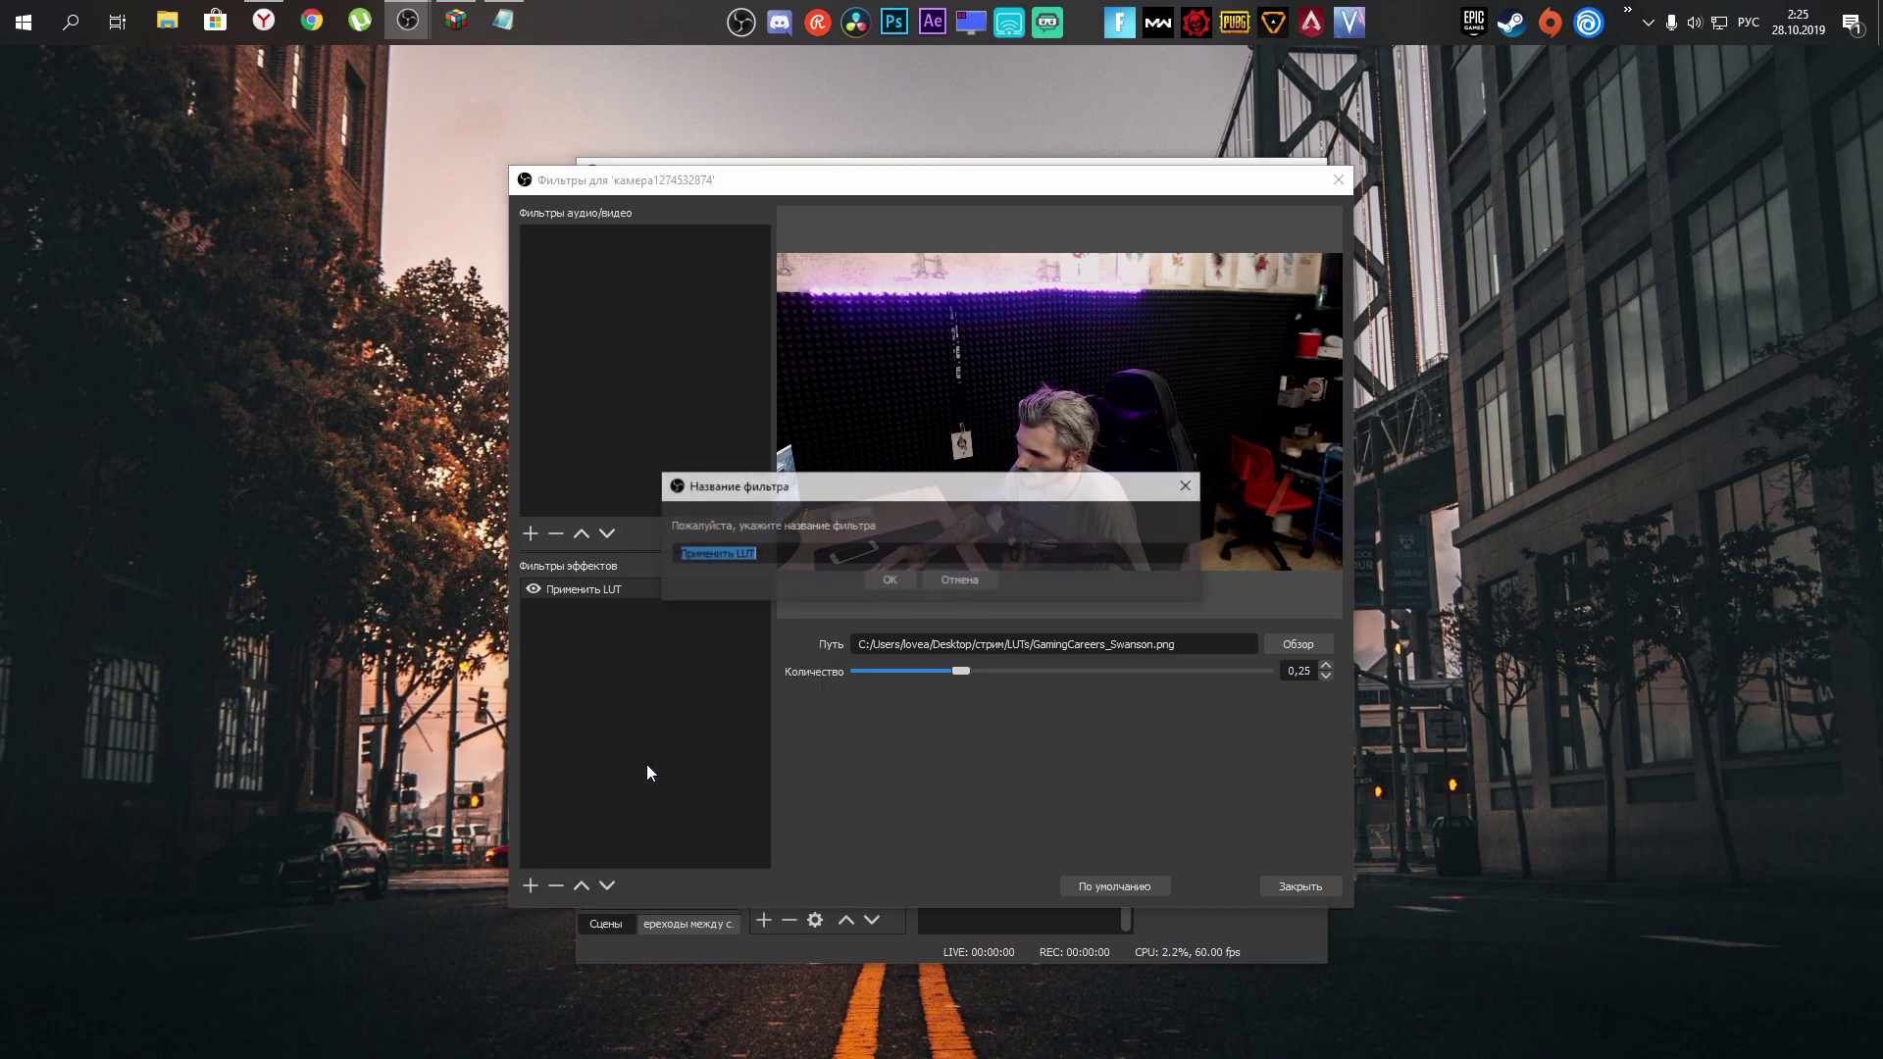
{"action": "key", "text": "End"}
{"action": "type", "text": "2"}
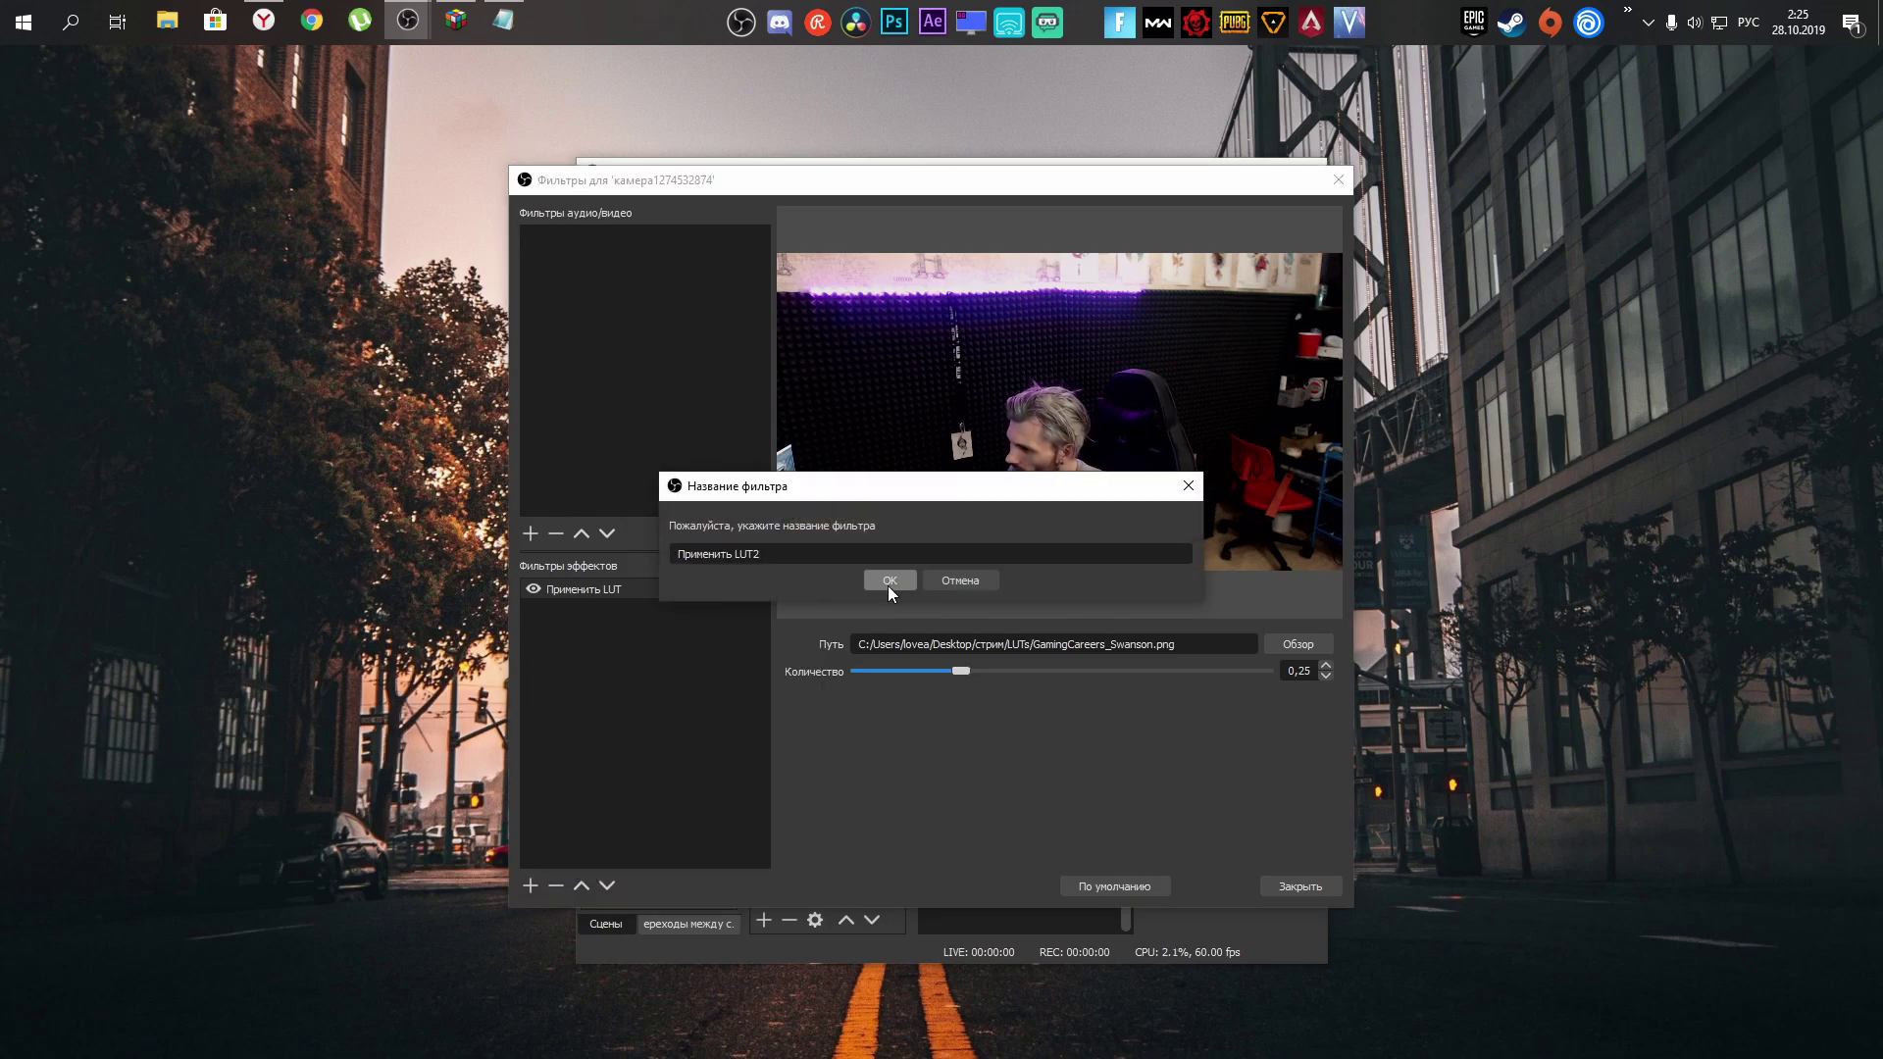
{"action": "left_click", "coordinate": [887, 582]}
Load GamingCareers_Palmer.png from the desktop folder стрим/LUTs into the second LUT filter and set its amount to 0,30.
{"action": "left_click", "coordinate": [1298, 643]}
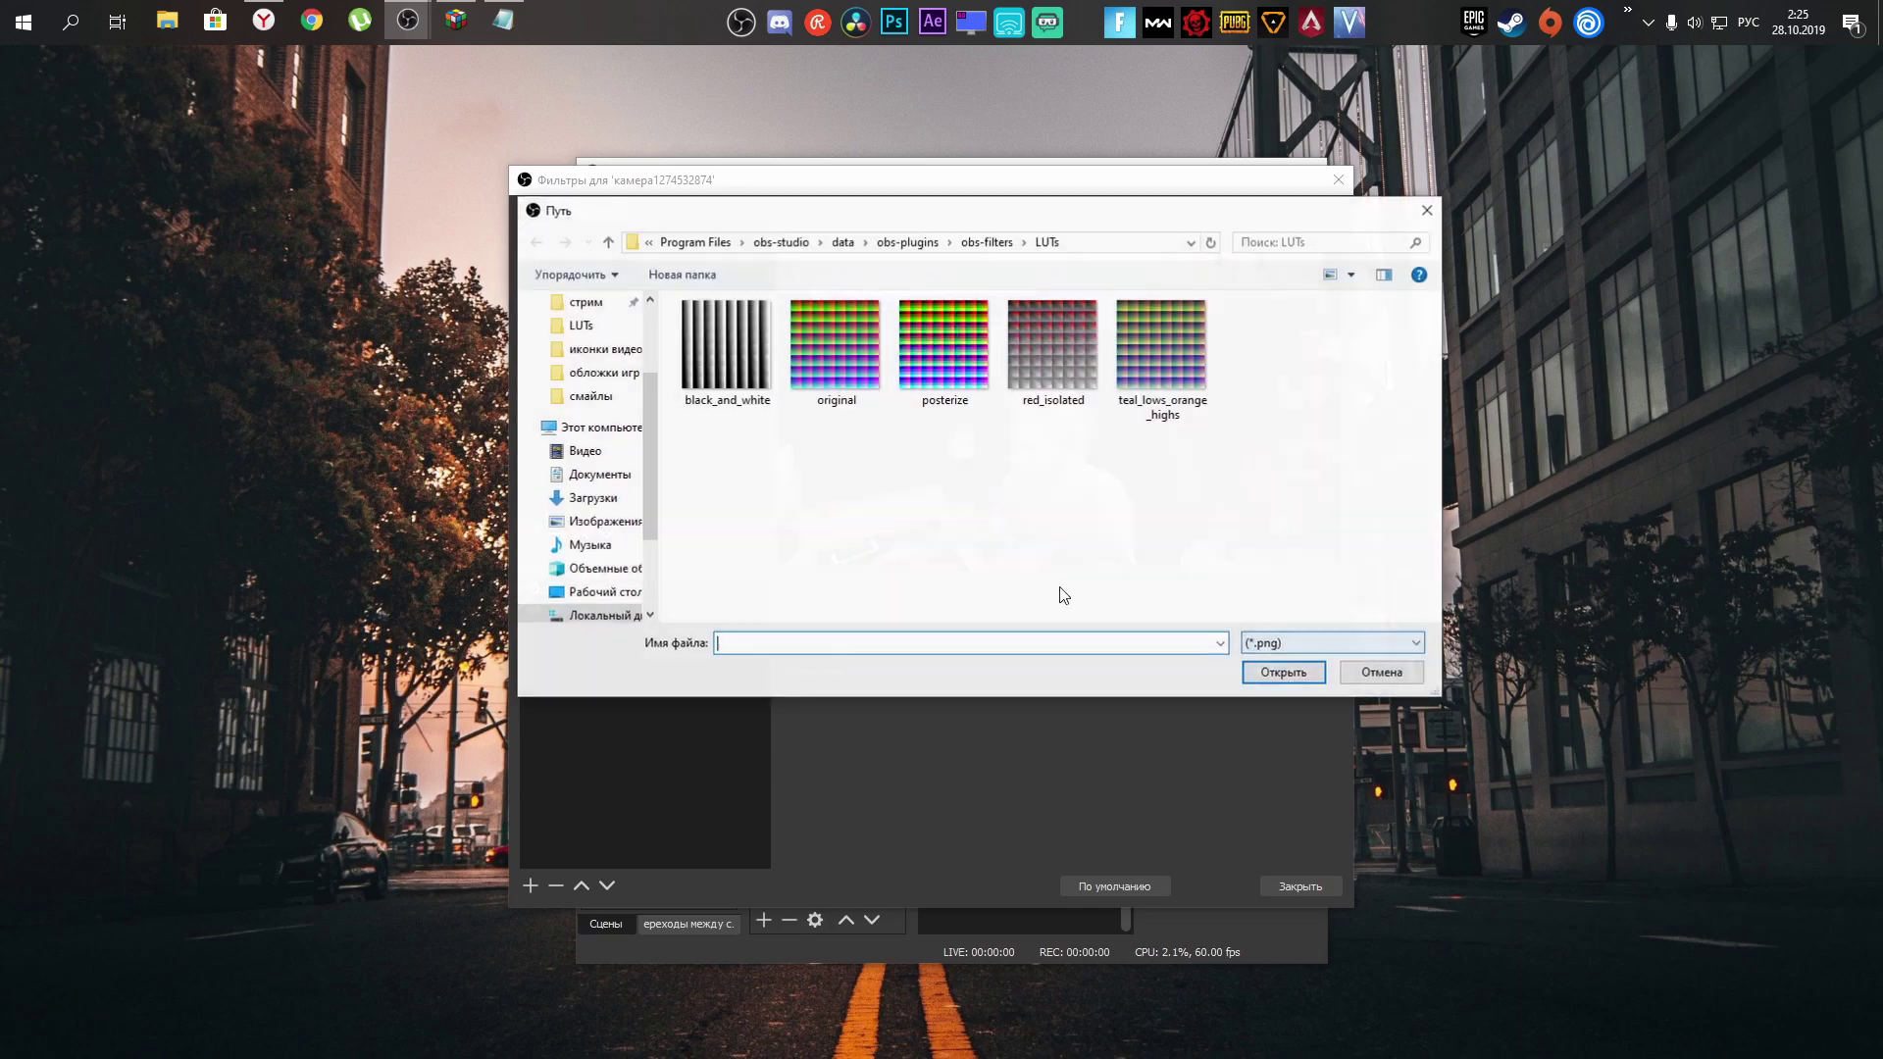
{"action": "scroll", "coordinate": [644, 450], "scroll_direction": "up", "scroll_amount": 3}
{"action": "left_click", "coordinate": [586, 325]}
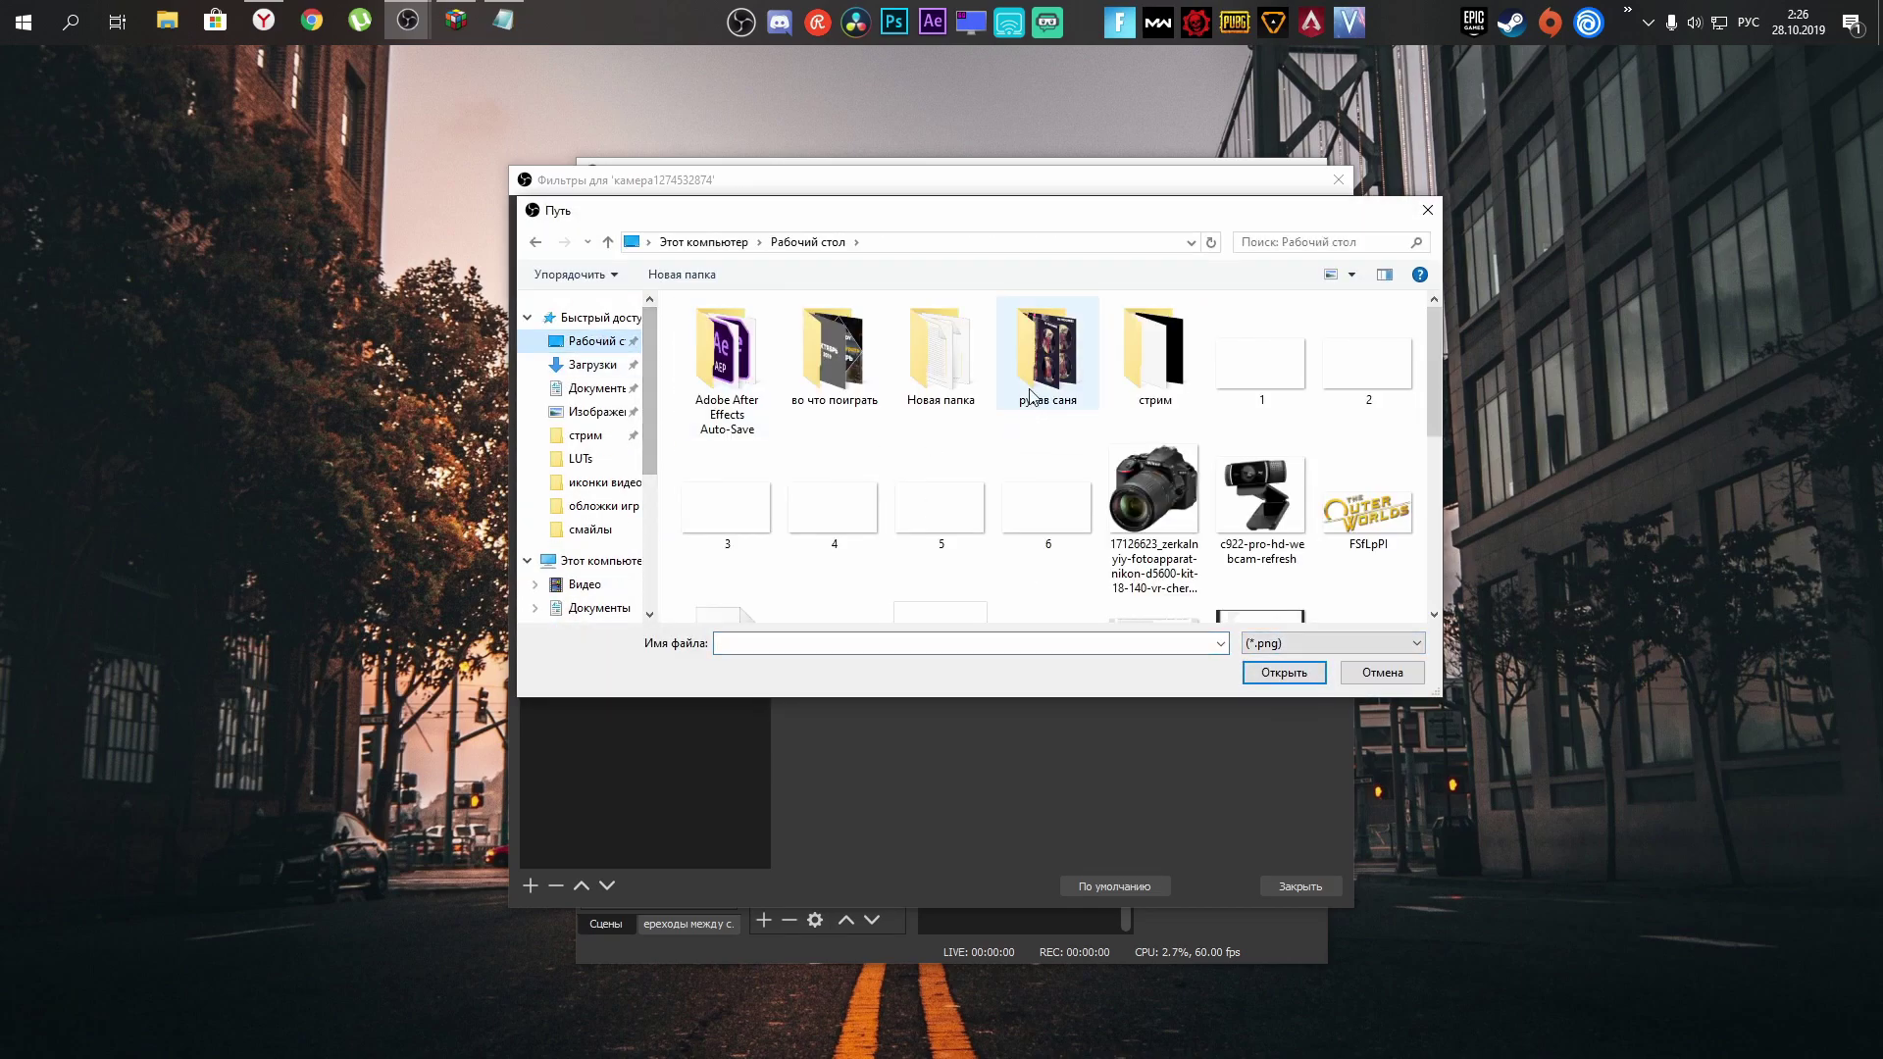
{"action": "double_click", "coordinate": [1156, 364]}
{"action": "double_click", "coordinate": [745, 369]}
{"action": "left_click", "coordinate": [718, 361]}
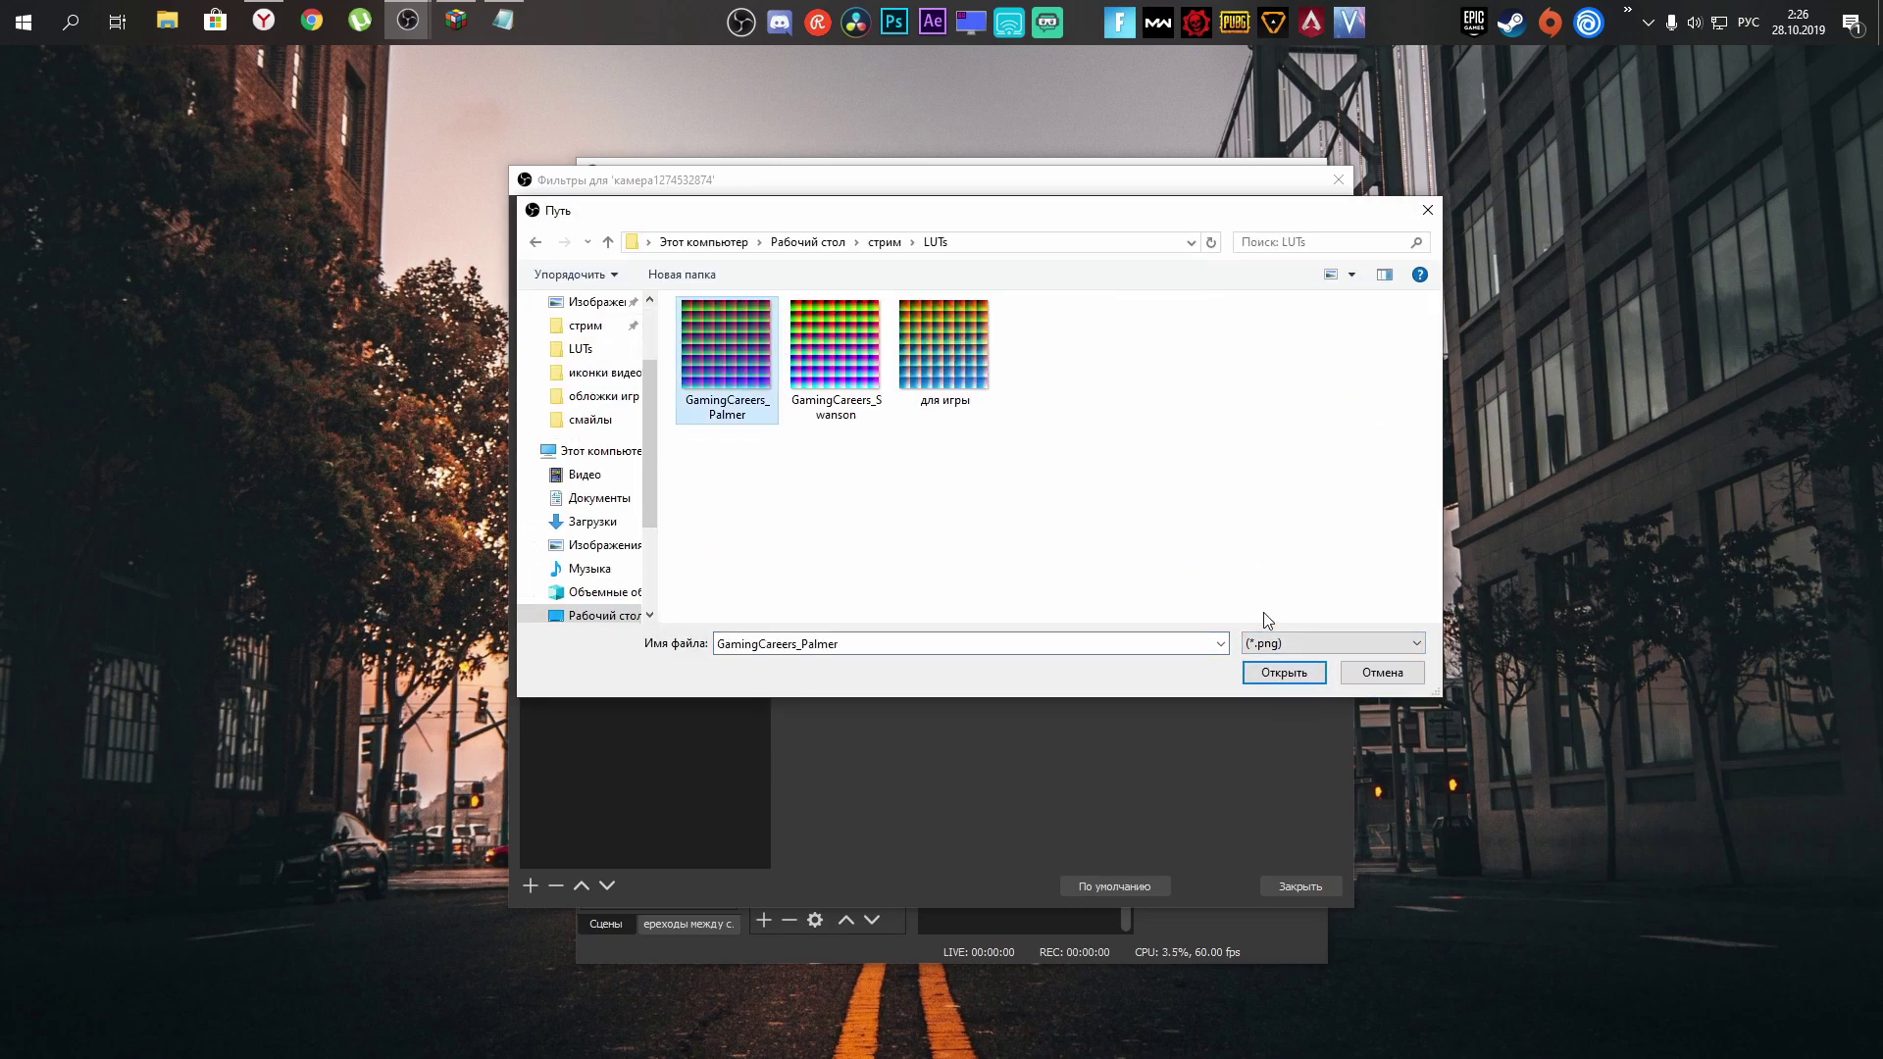
{"action": "left_click", "coordinate": [1279, 672]}
{"action": "left_click_drag", "start_coordinate": [1263, 672], "coordinate": [982, 686]}
Compare the camera picture with both LUT filters hidden and shown, leave both enabled, and close the filters window.
{"action": "left_click", "coordinate": [532, 589]}
{"action": "left_click", "coordinate": [529, 608]}
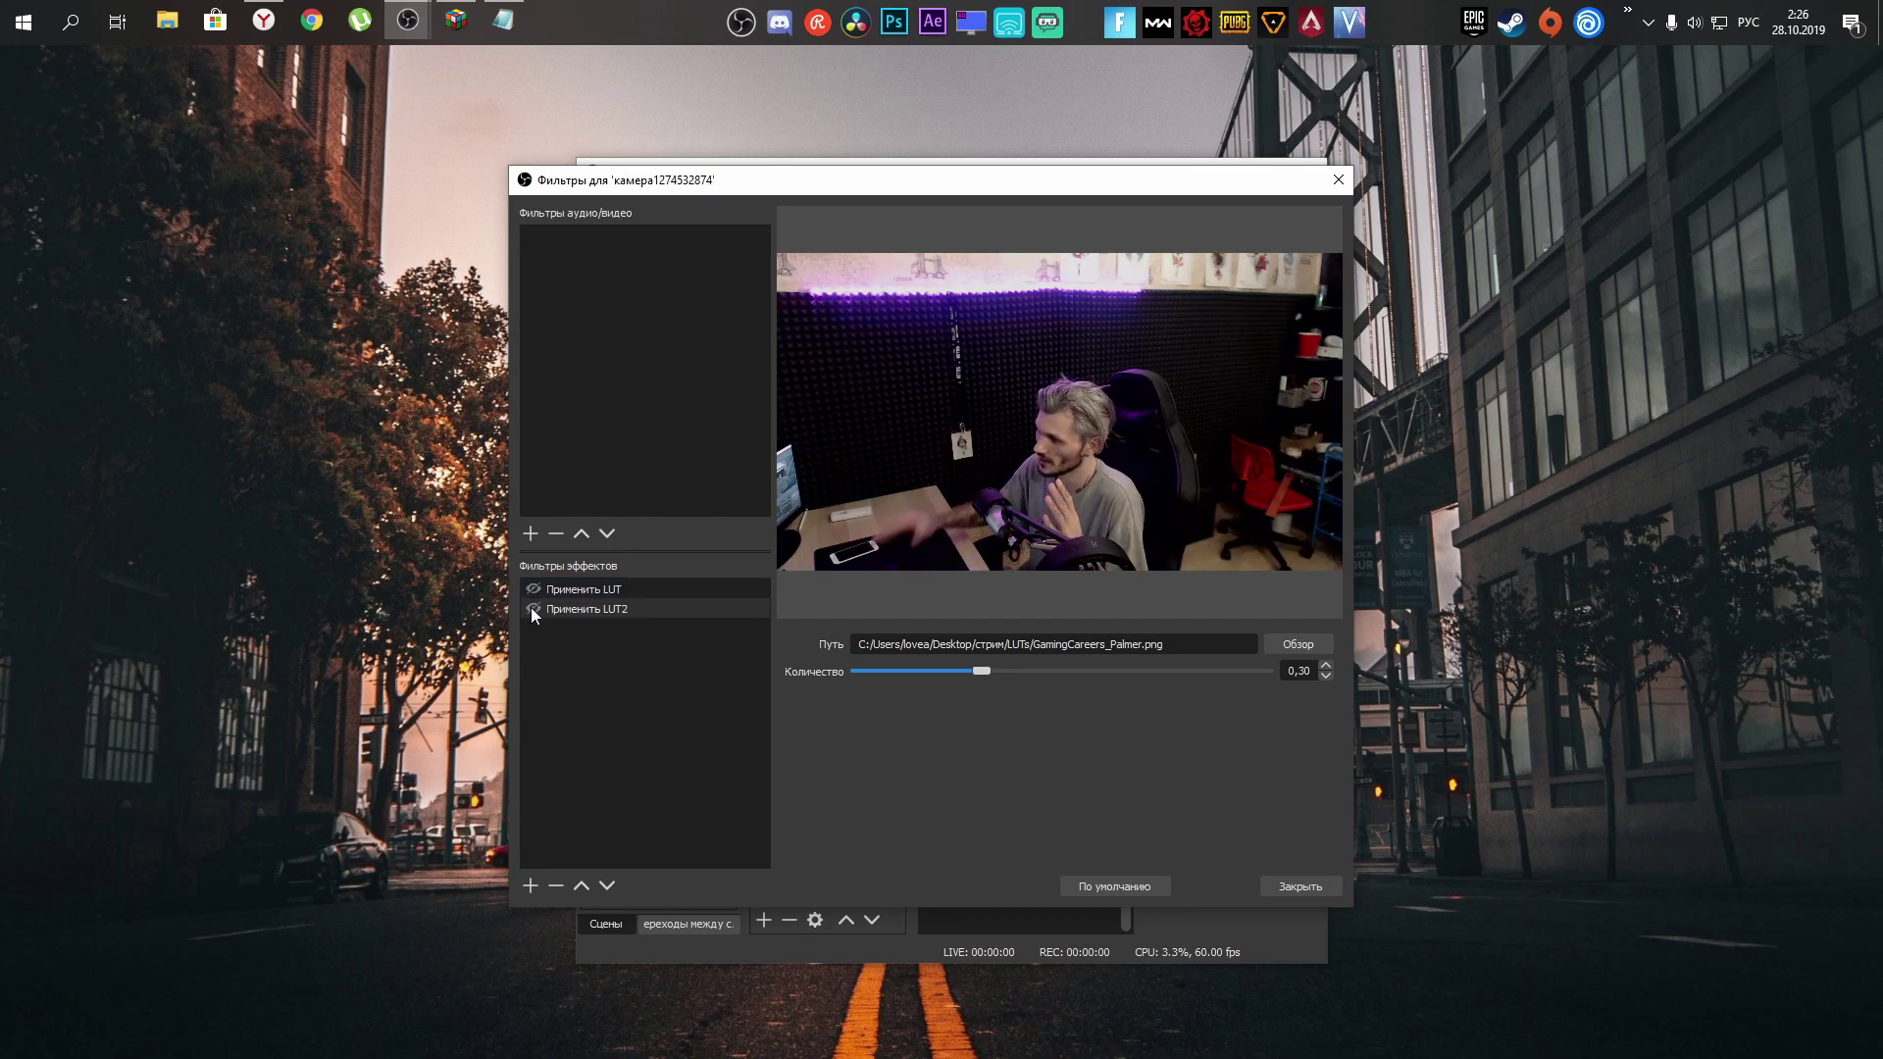
{"action": "left_click", "coordinate": [543, 588]}
{"action": "left_click", "coordinate": [532, 589]}
{"action": "left_click", "coordinate": [530, 609]}
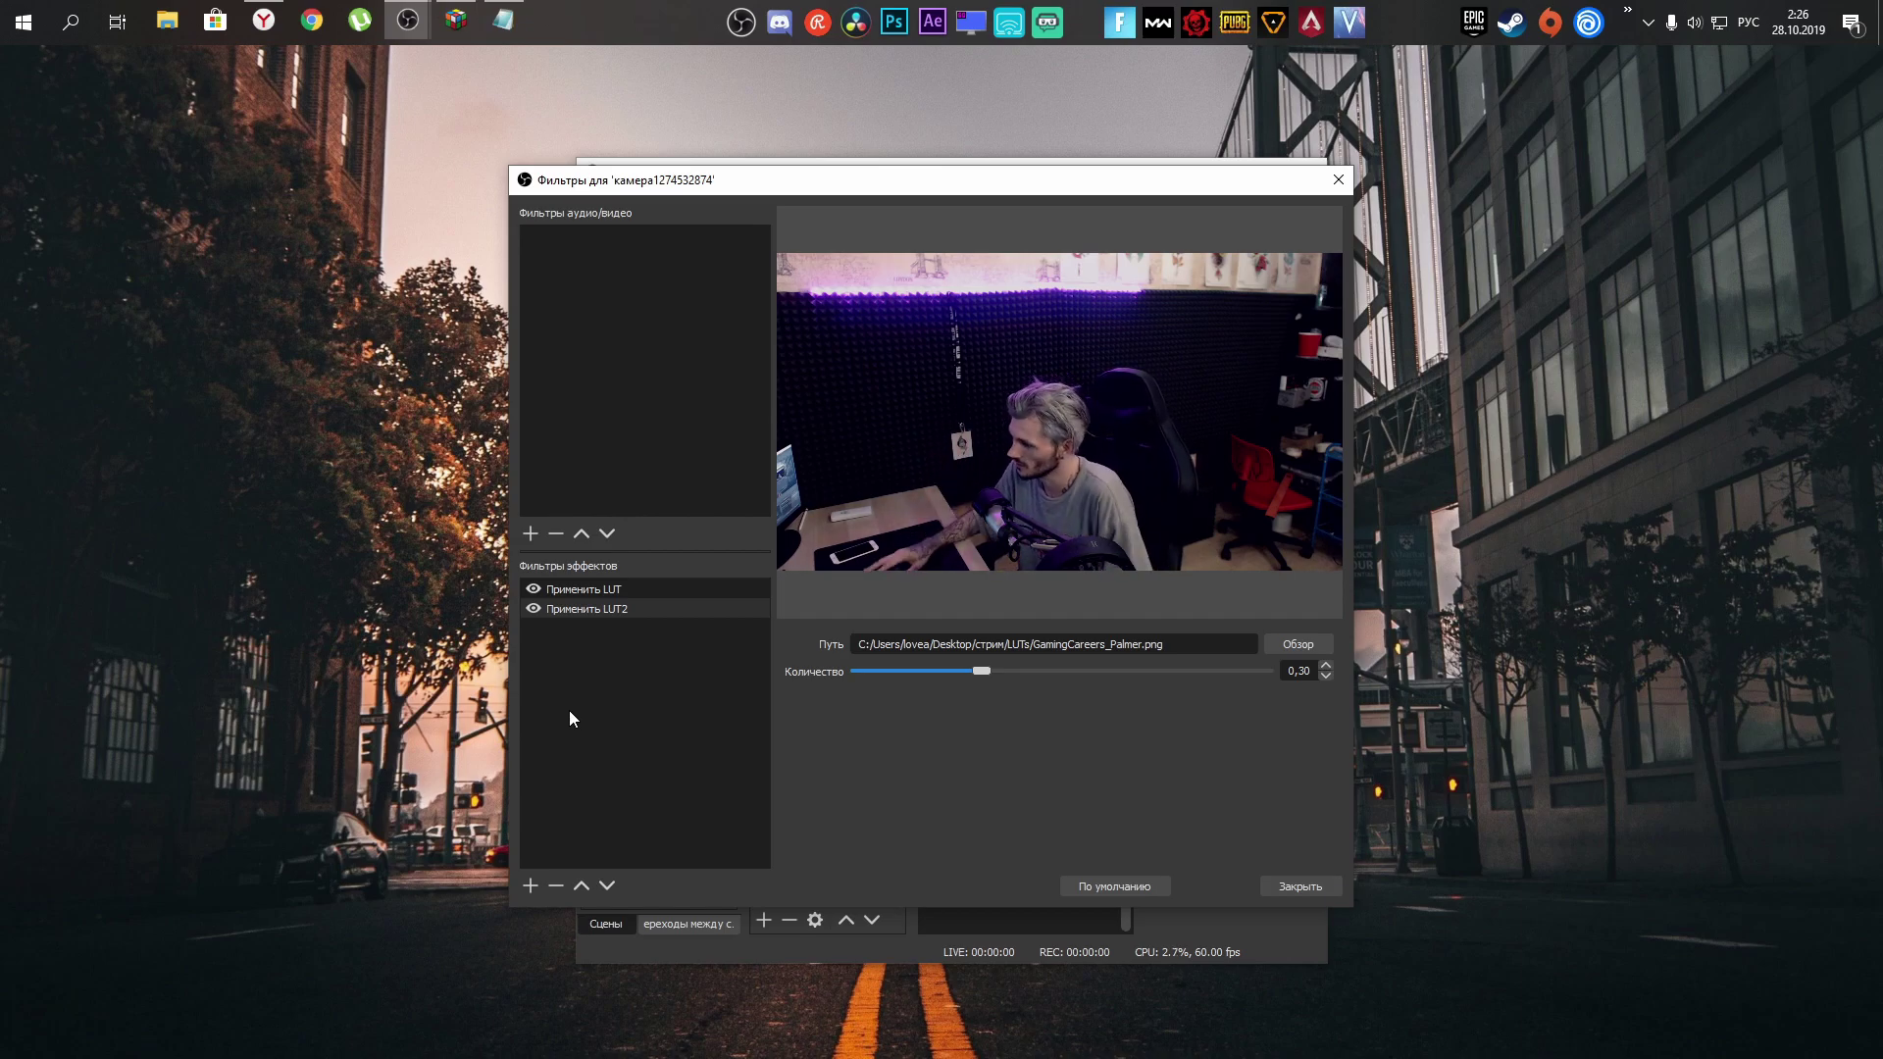
{"action": "left_click", "coordinate": [1267, 888]}
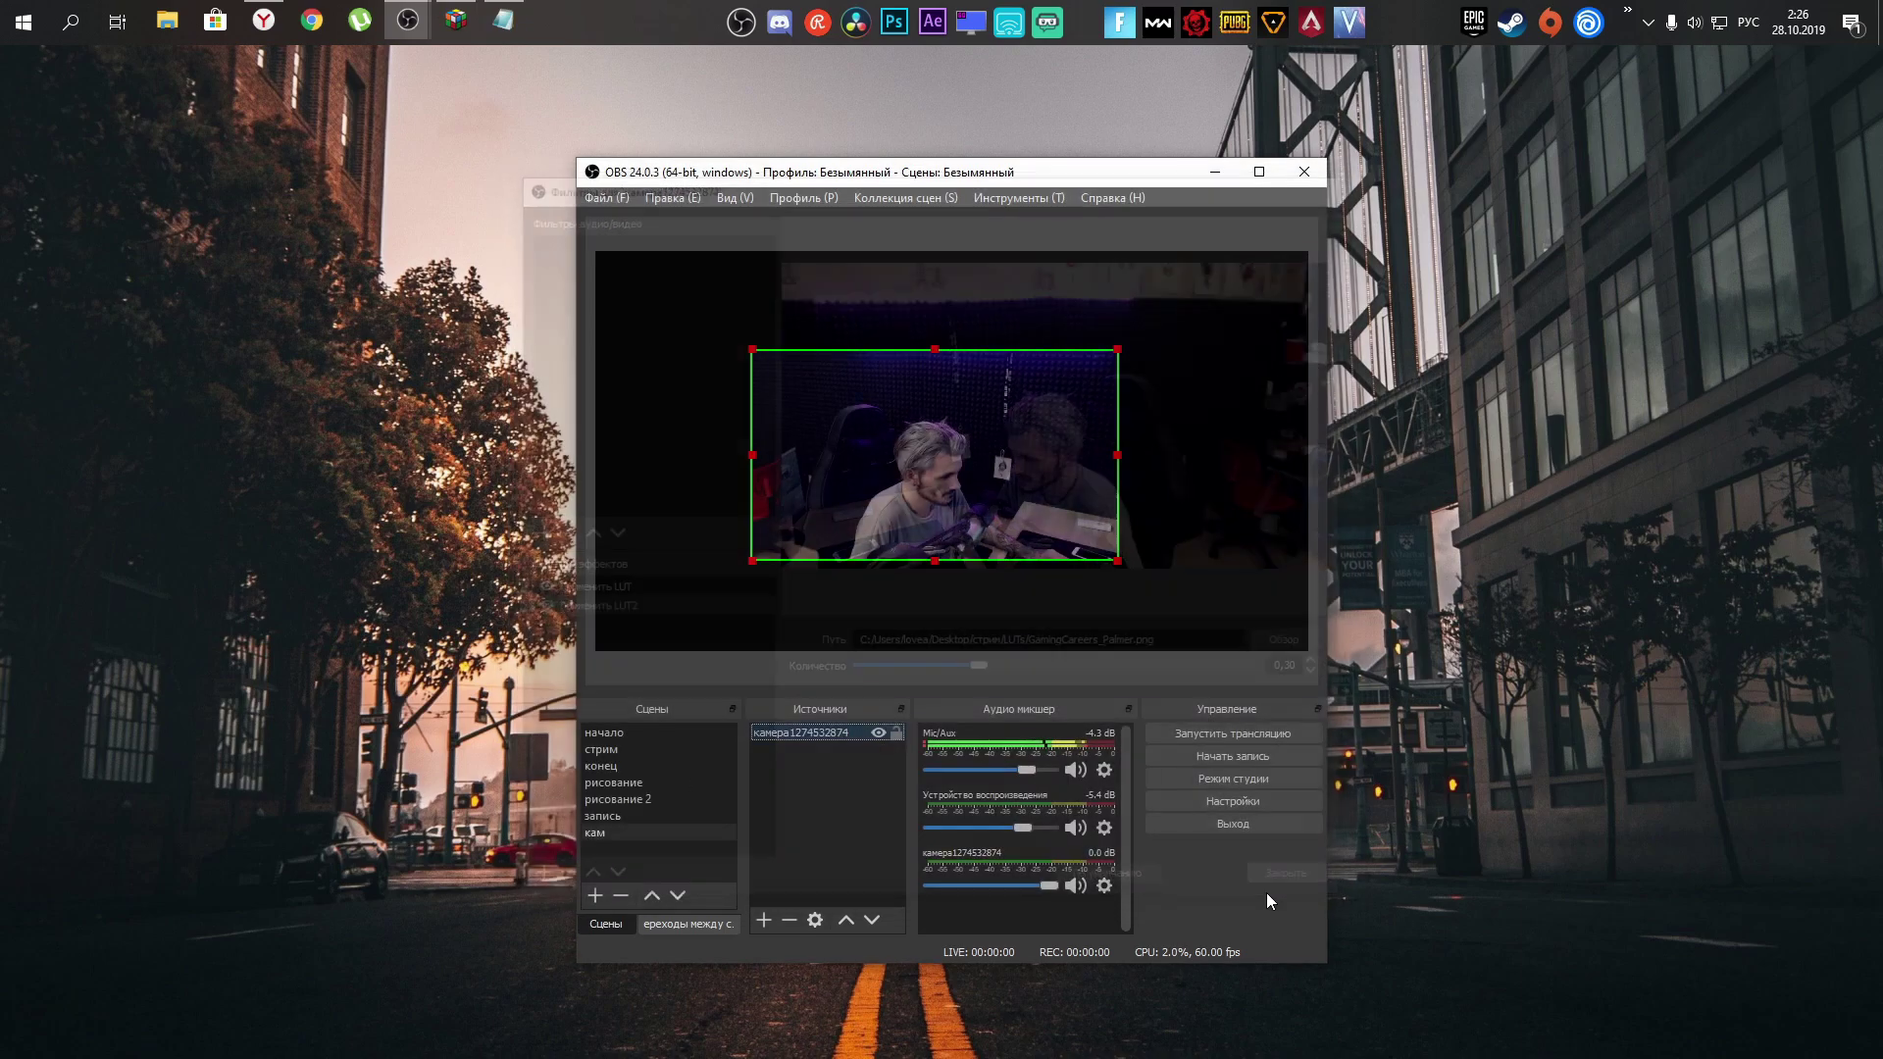
{"action": "left_click", "coordinate": [1127, 591]}
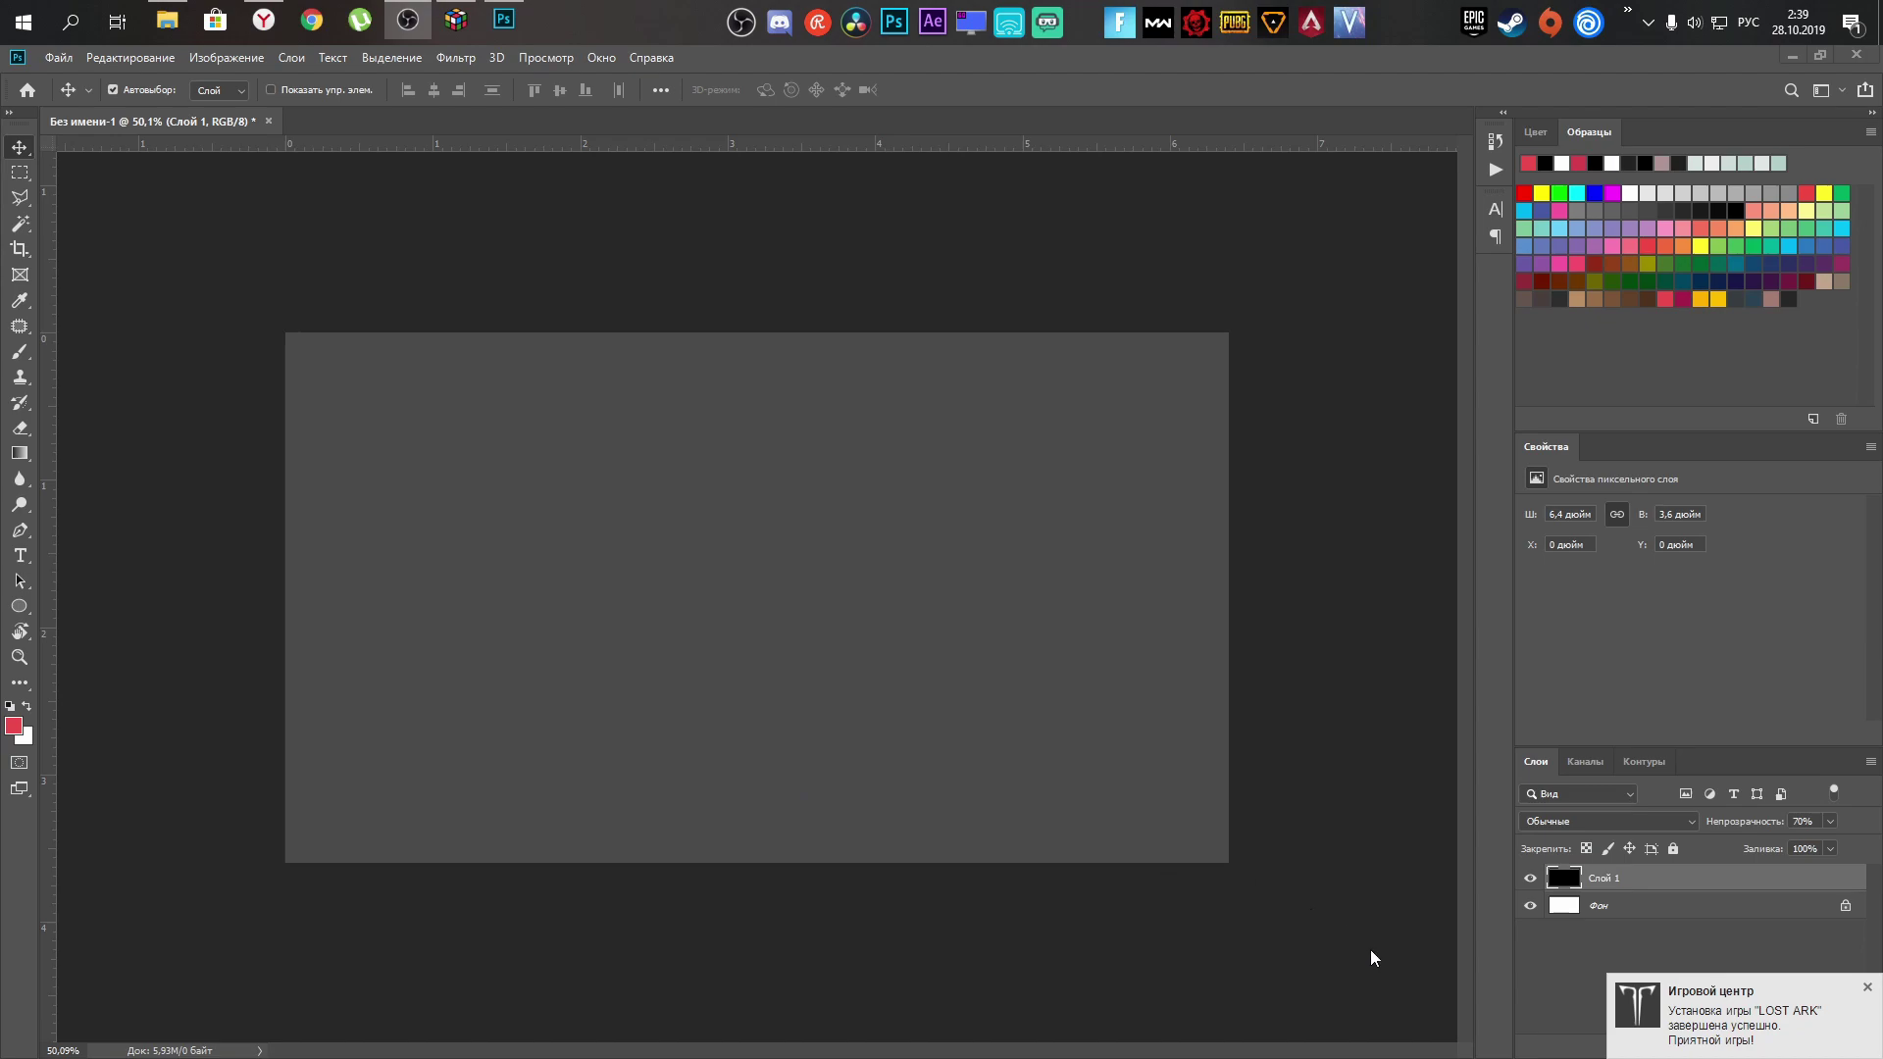
Draw a filled red circle about 327 px across in the upper-left part of the canvas with the Ellipse tool.
{"action": "left_click", "coordinate": [1867, 986]}
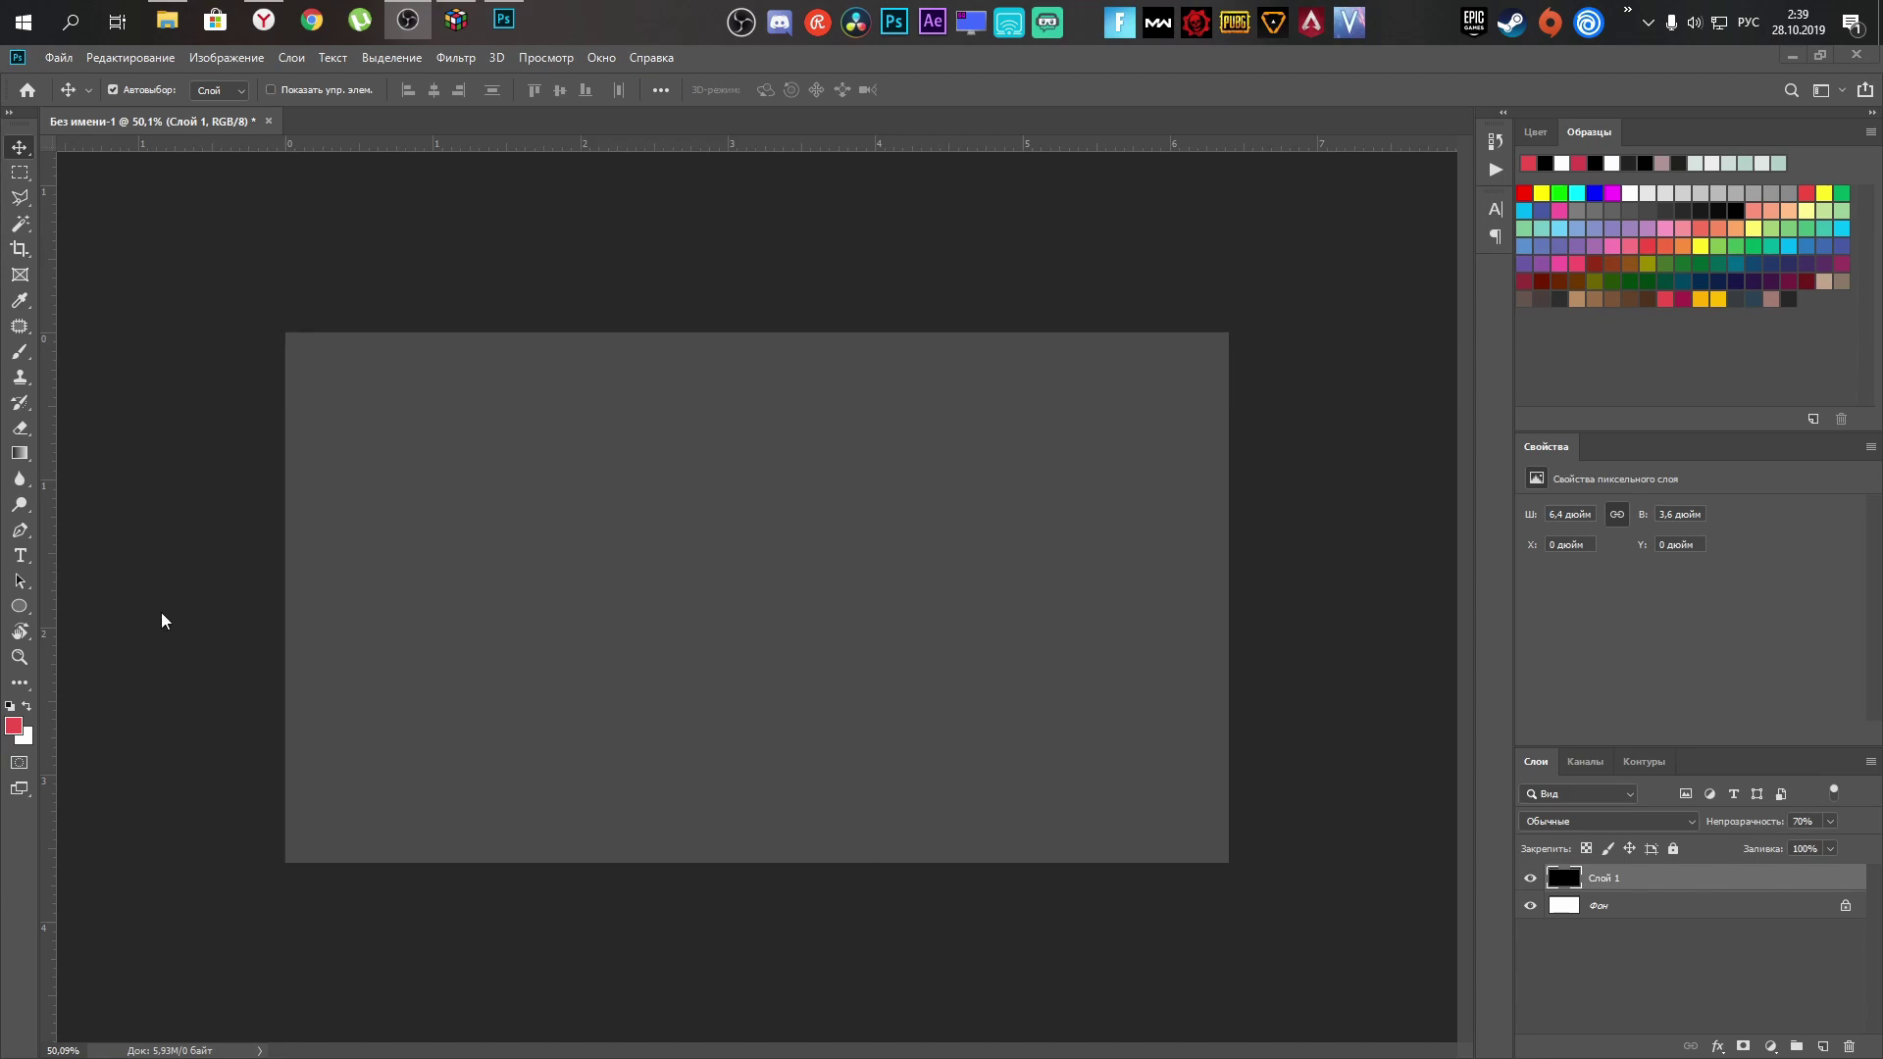
{"action": "left_click", "coordinate": [25, 615]}
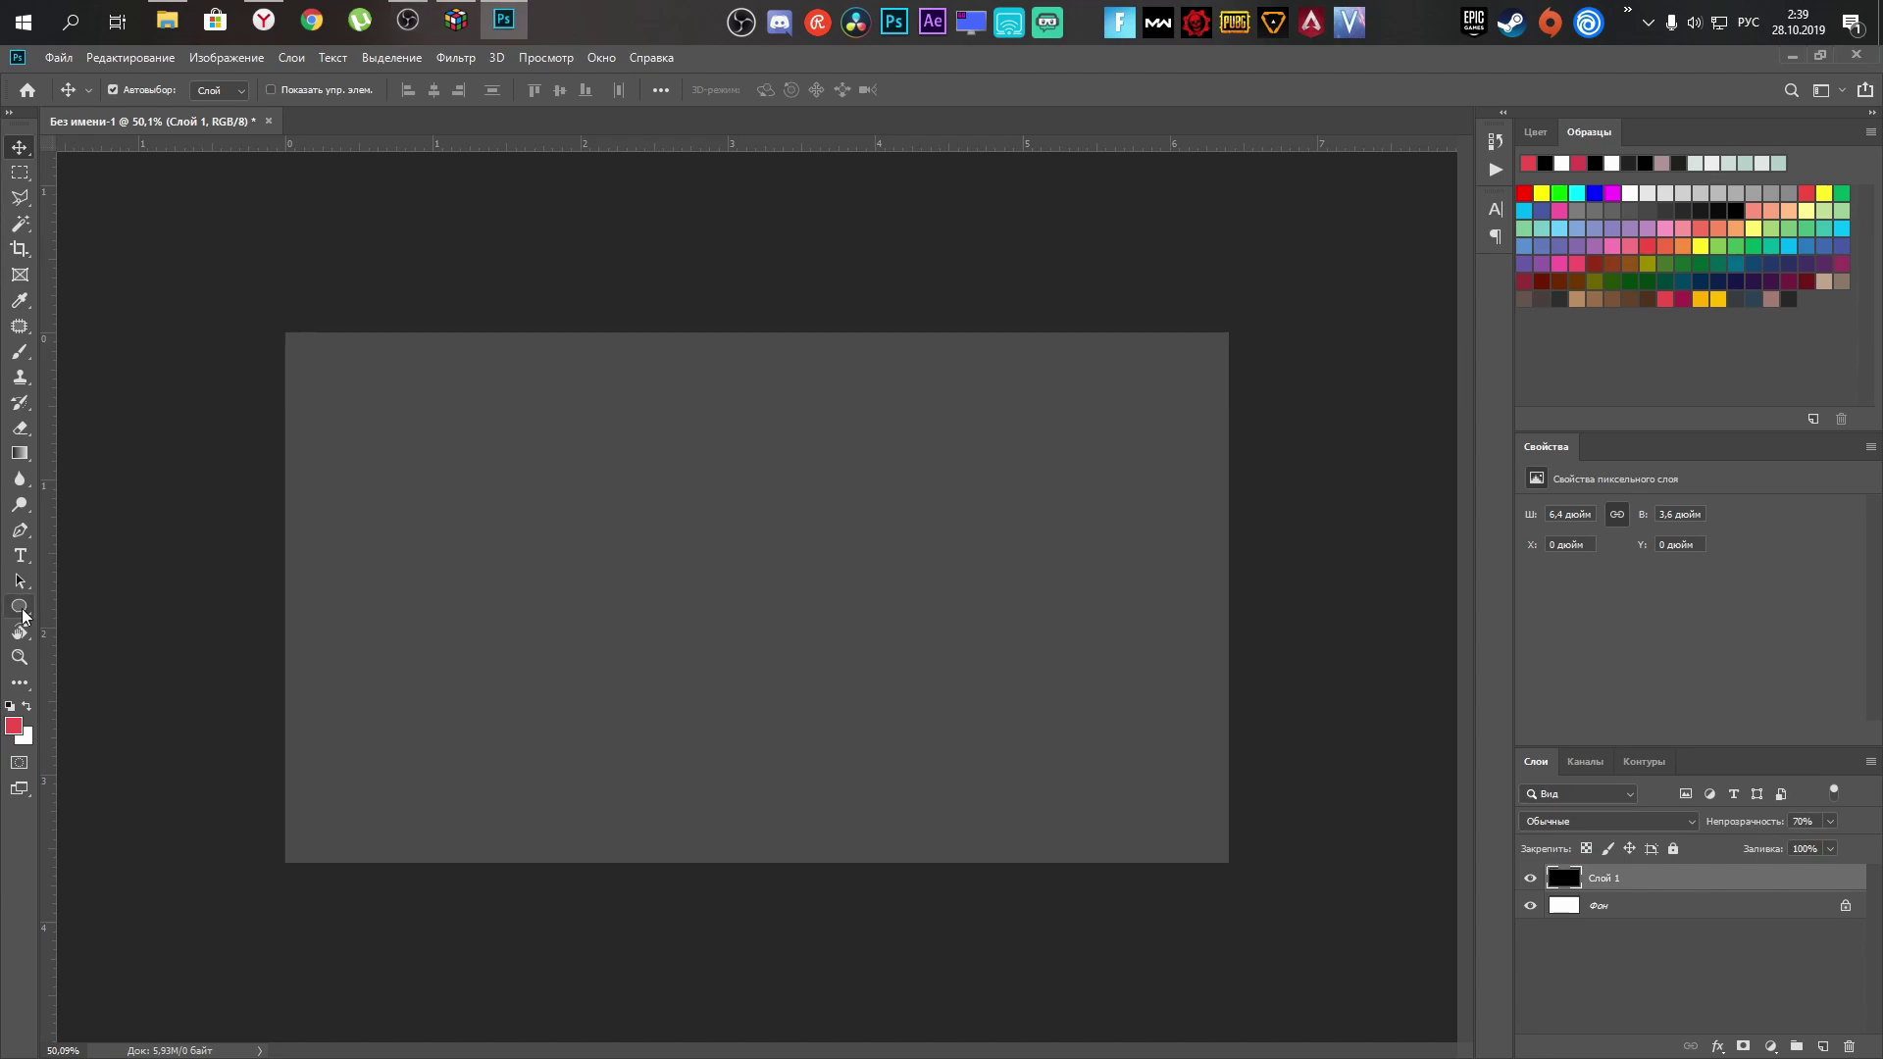
{"action": "left_click", "coordinate": [22, 608]}
{"action": "left_click_drag", "start_coordinate": [355, 394], "coordinate": [725, 555]}
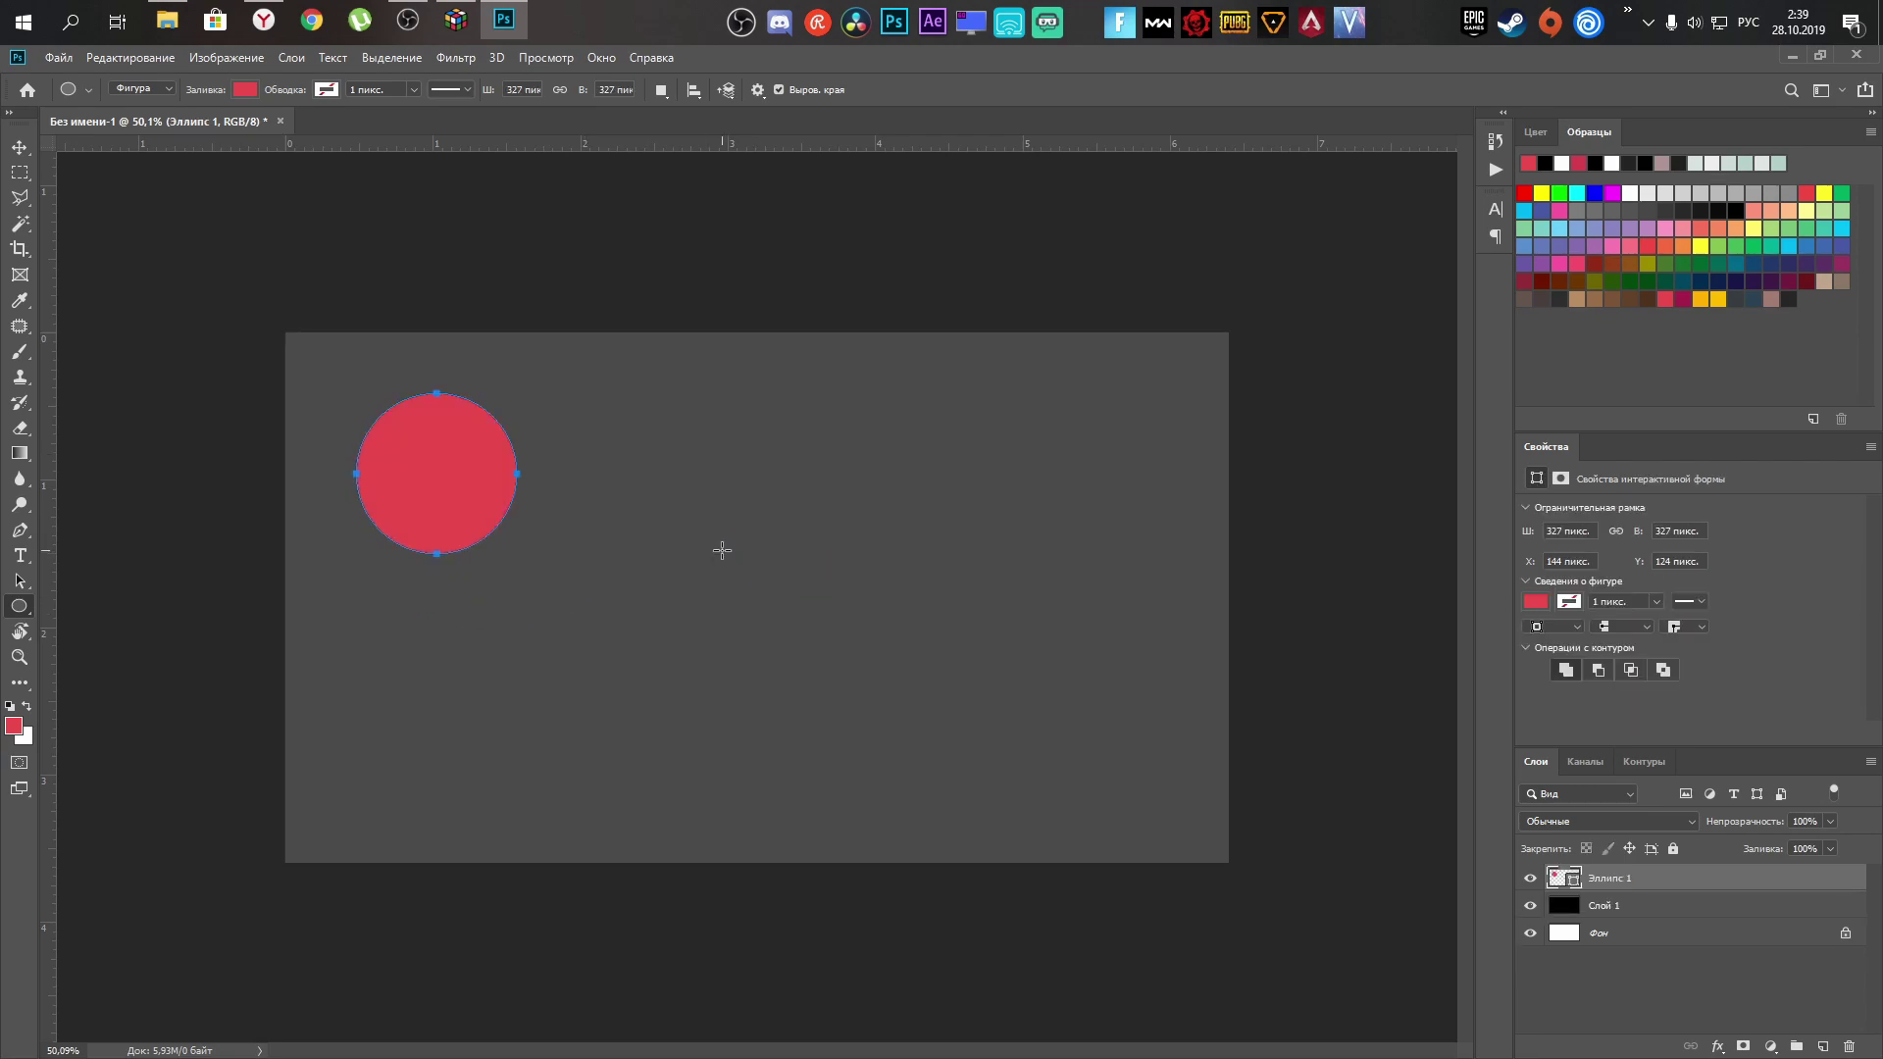
Remove the circle's fill and give it a red outline 5 px wide.
{"action": "left_click", "coordinate": [1539, 601]}
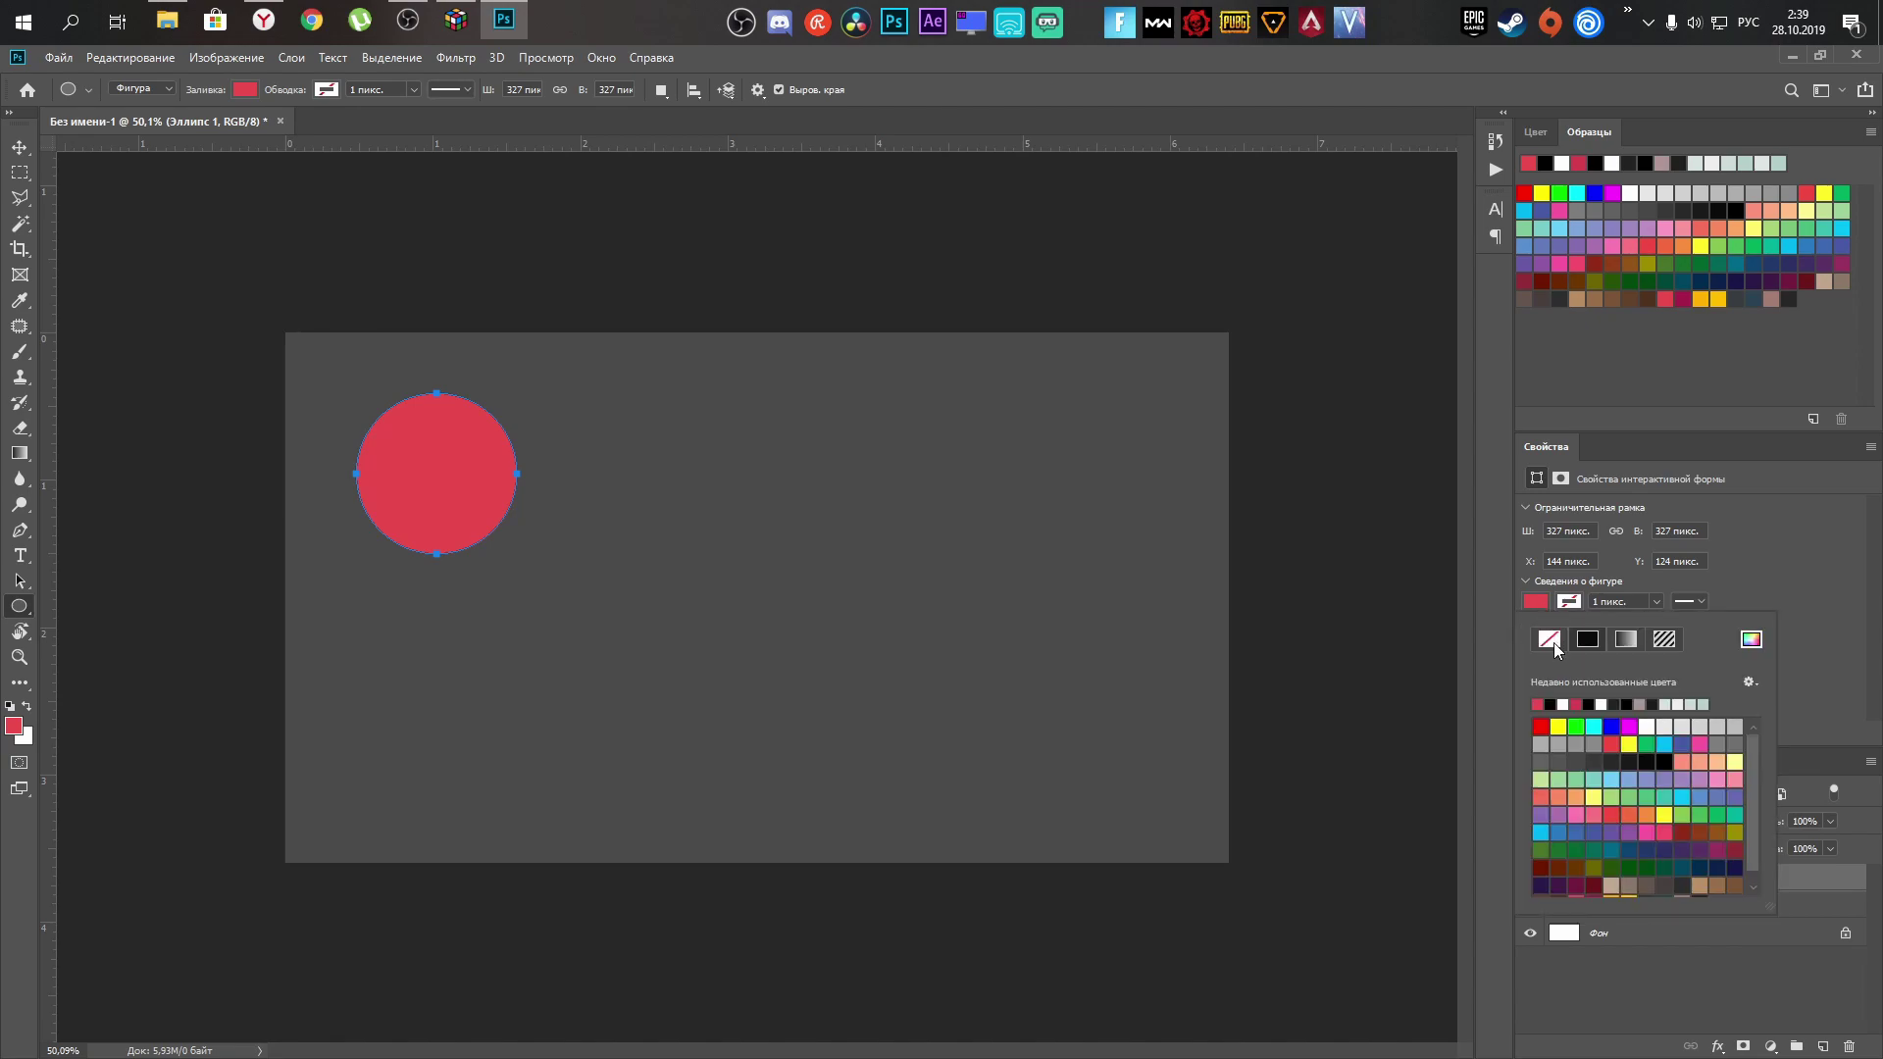
{"action": "left_click", "coordinate": [1549, 641]}
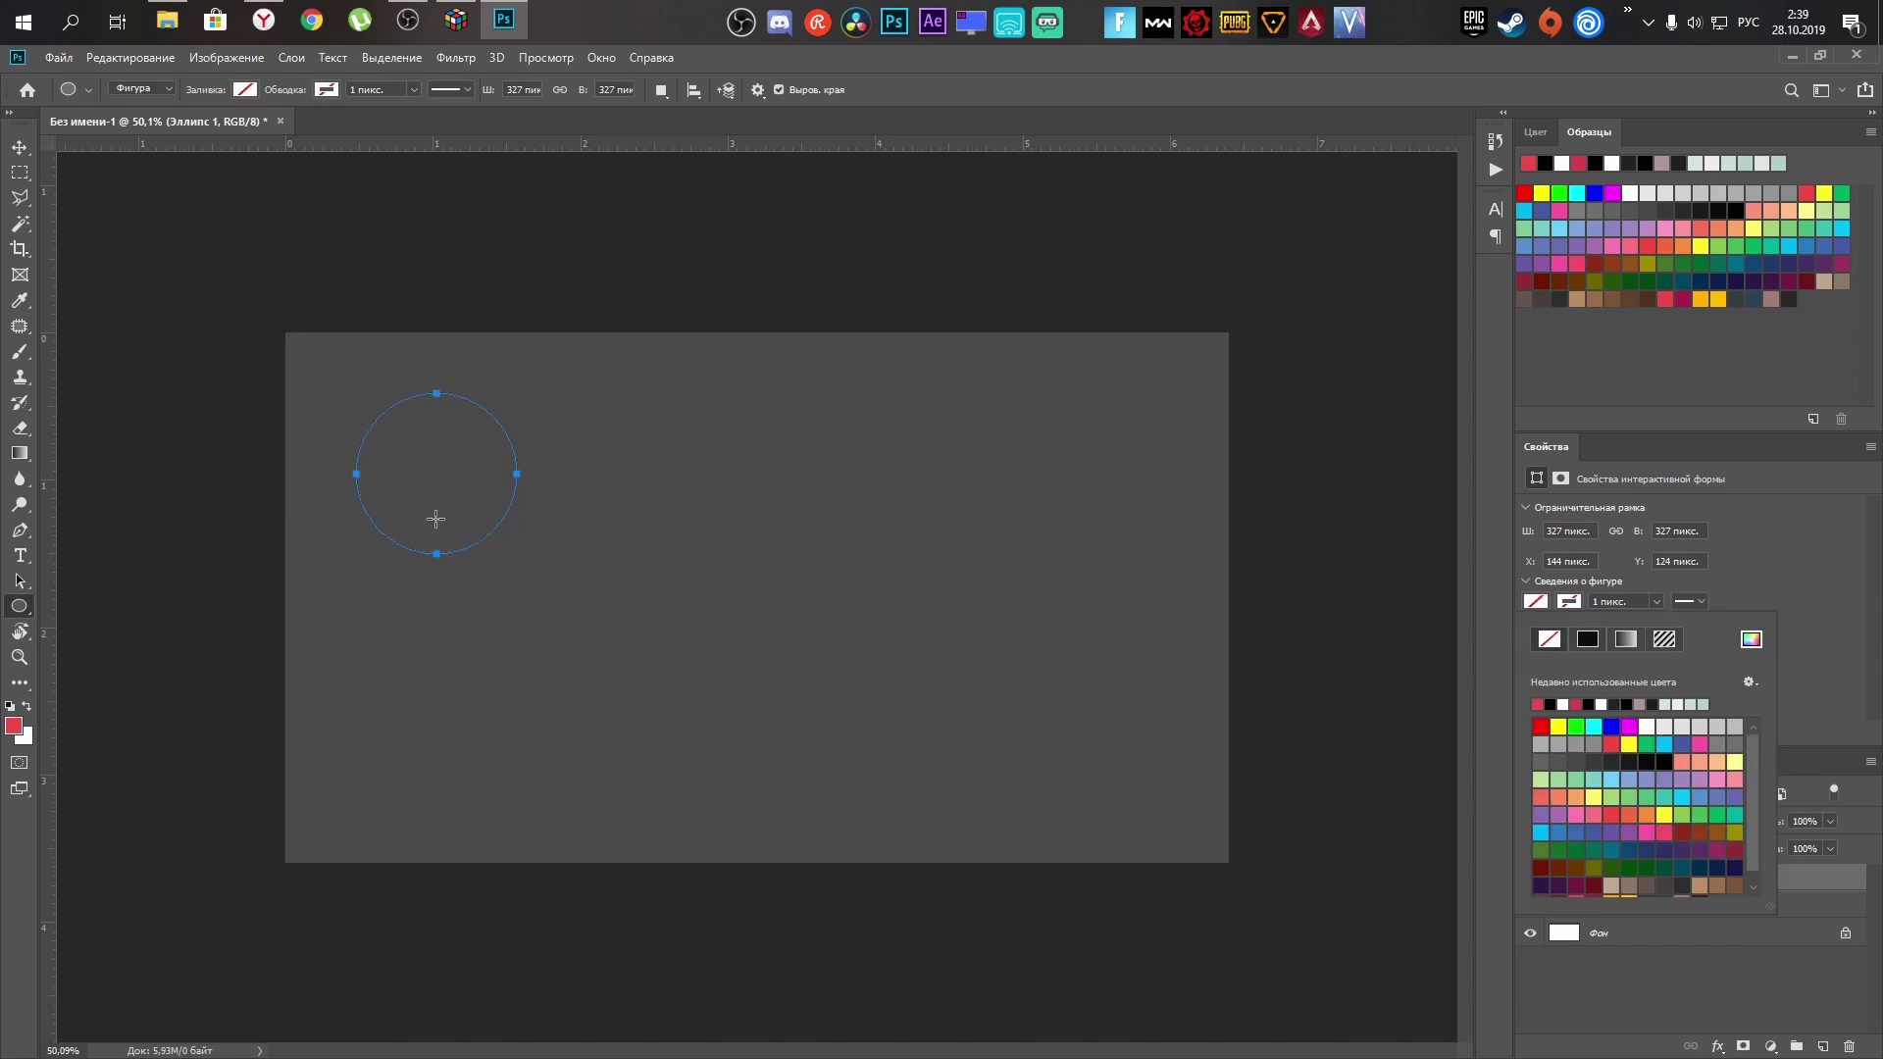
{"action": "left_click", "coordinate": [1777, 606]}
{"action": "left_click", "coordinate": [1568, 598]}
{"action": "left_click", "coordinate": [1589, 642]}
{"action": "left_click", "coordinate": [1539, 704]}
{"action": "left_click", "coordinate": [1596, 601]}
{"action": "key", "text": "Return"}
Place two vertical and two horizontal guides that frame a rectangular area to the right of the circle.
{"action": "key", "text": "v"}
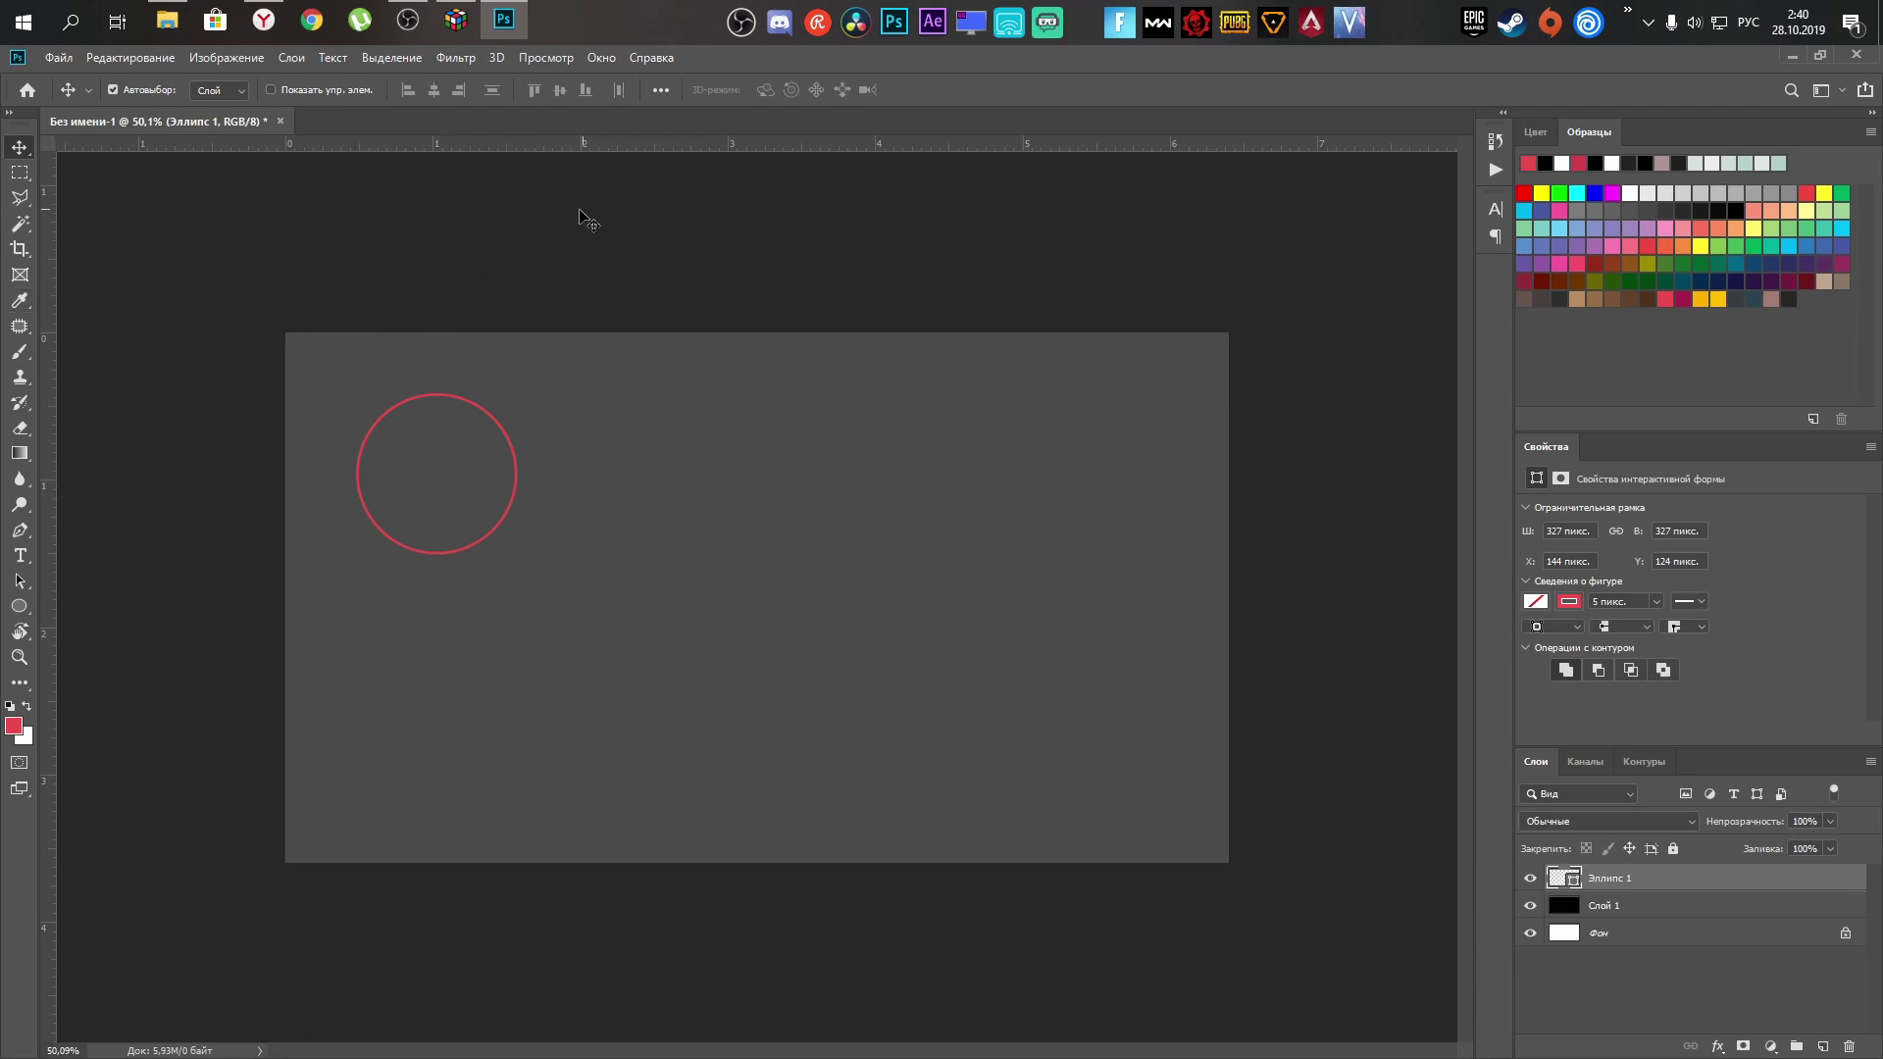
{"action": "left_click_drag", "start_coordinate": [49, 522], "coordinate": [663, 523]}
{"action": "left_click_drag", "start_coordinate": [50, 580], "coordinate": [959, 559]}
{"action": "left_click_drag", "start_coordinate": [821, 143], "coordinate": [862, 597]}
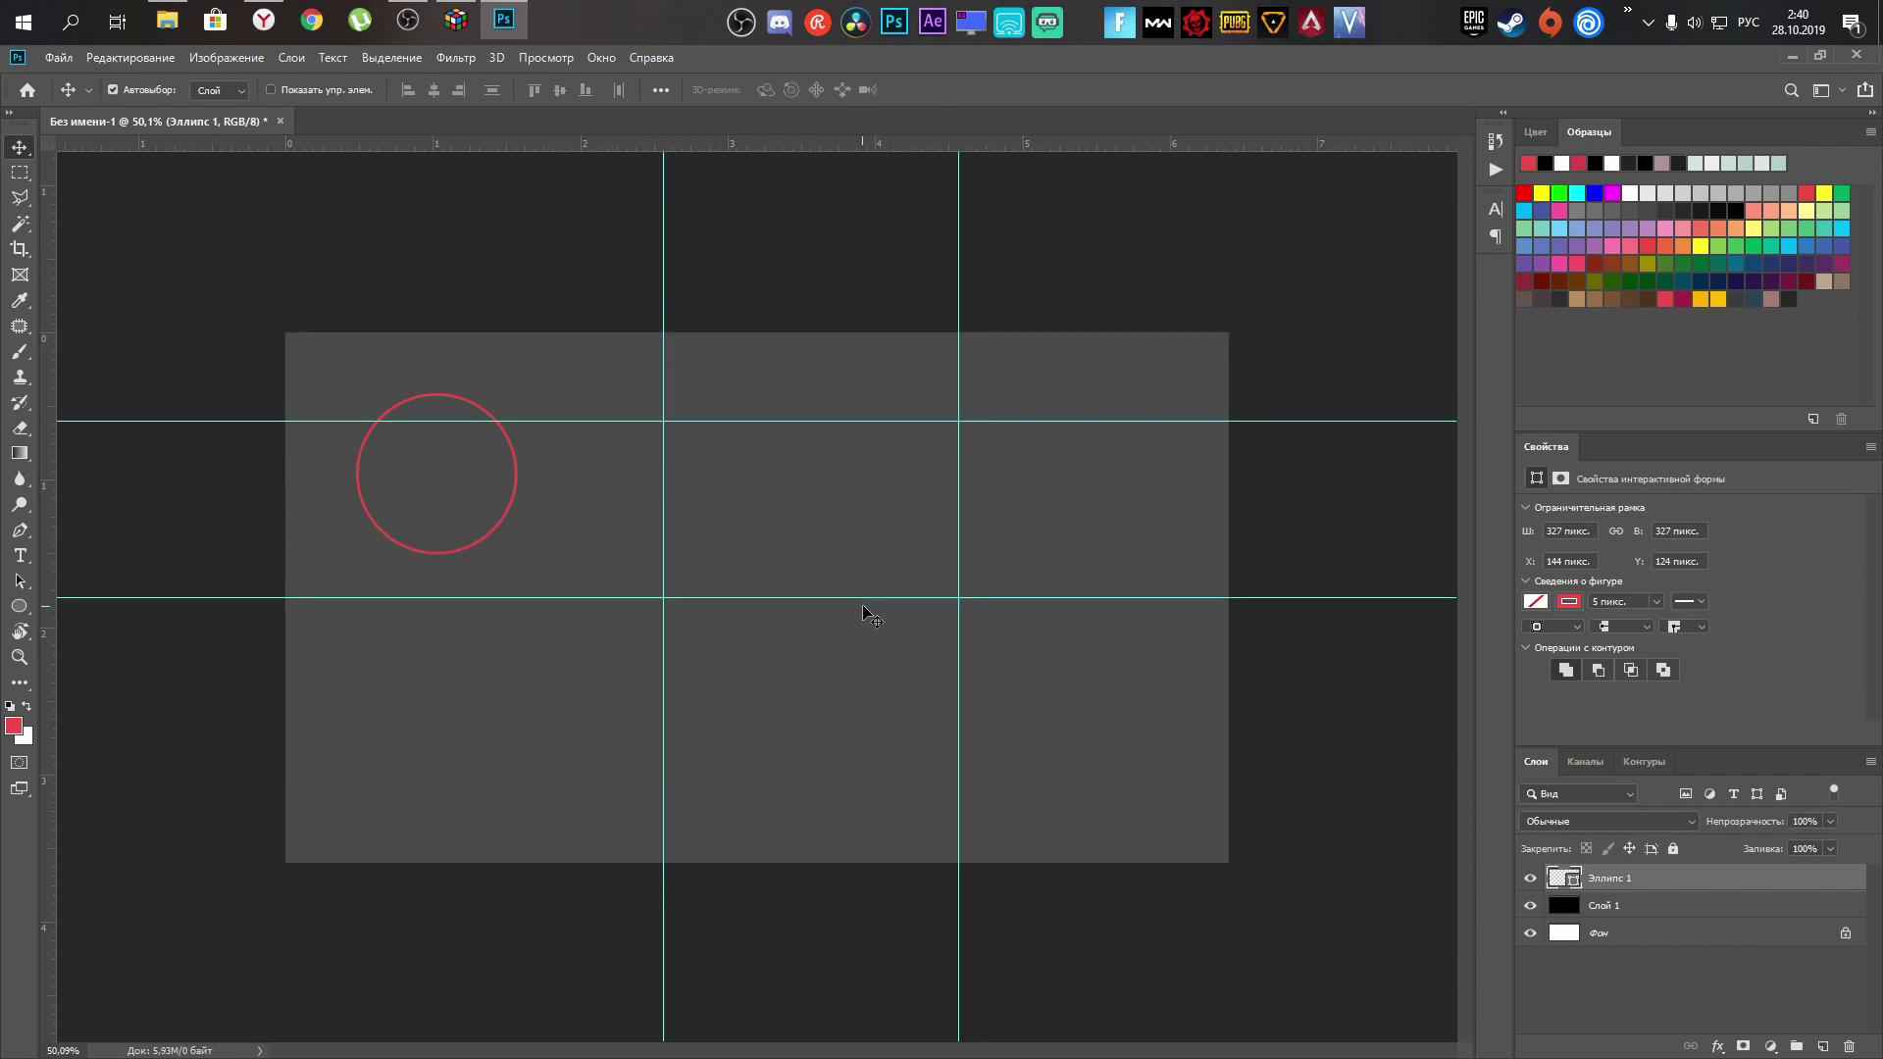
Check the Brush tool's size, hardness and preset settings, and return to the Move tool.
{"action": "left_click", "coordinate": [20, 351]}
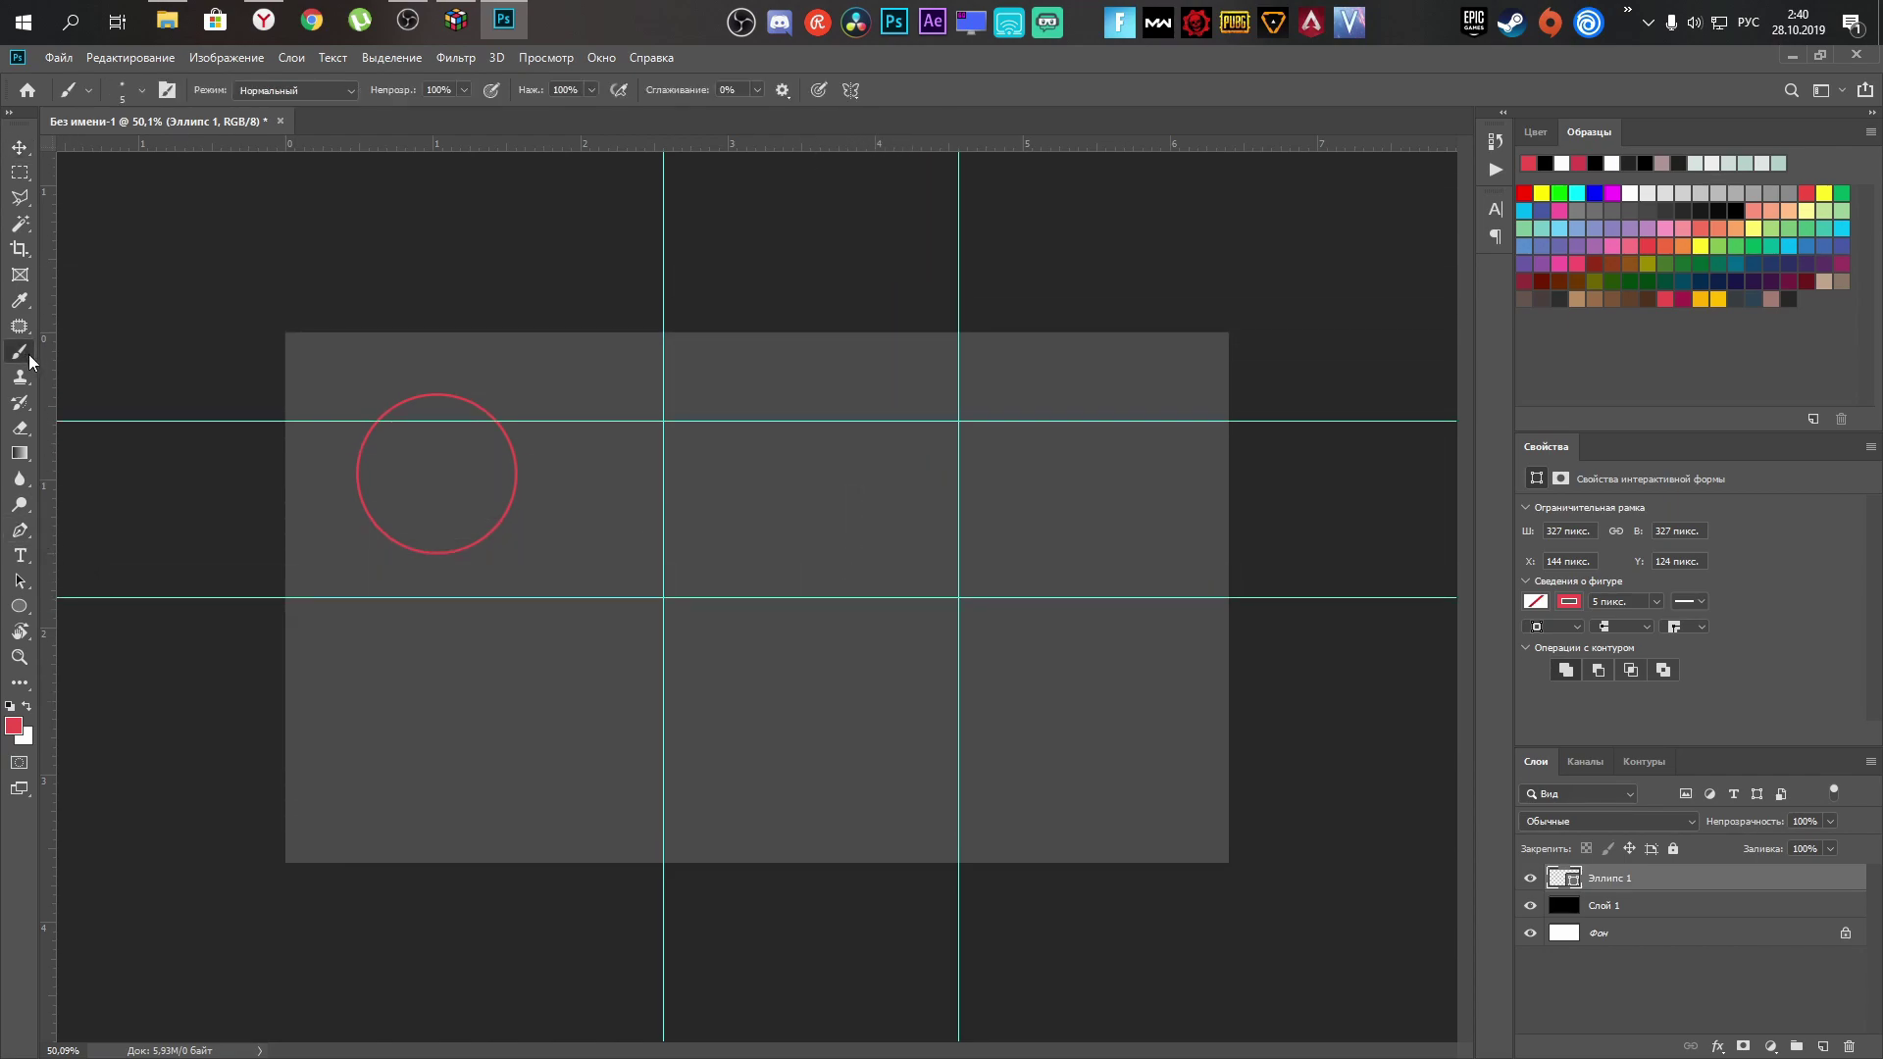
{"action": "right_click", "coordinate": [795, 487]}
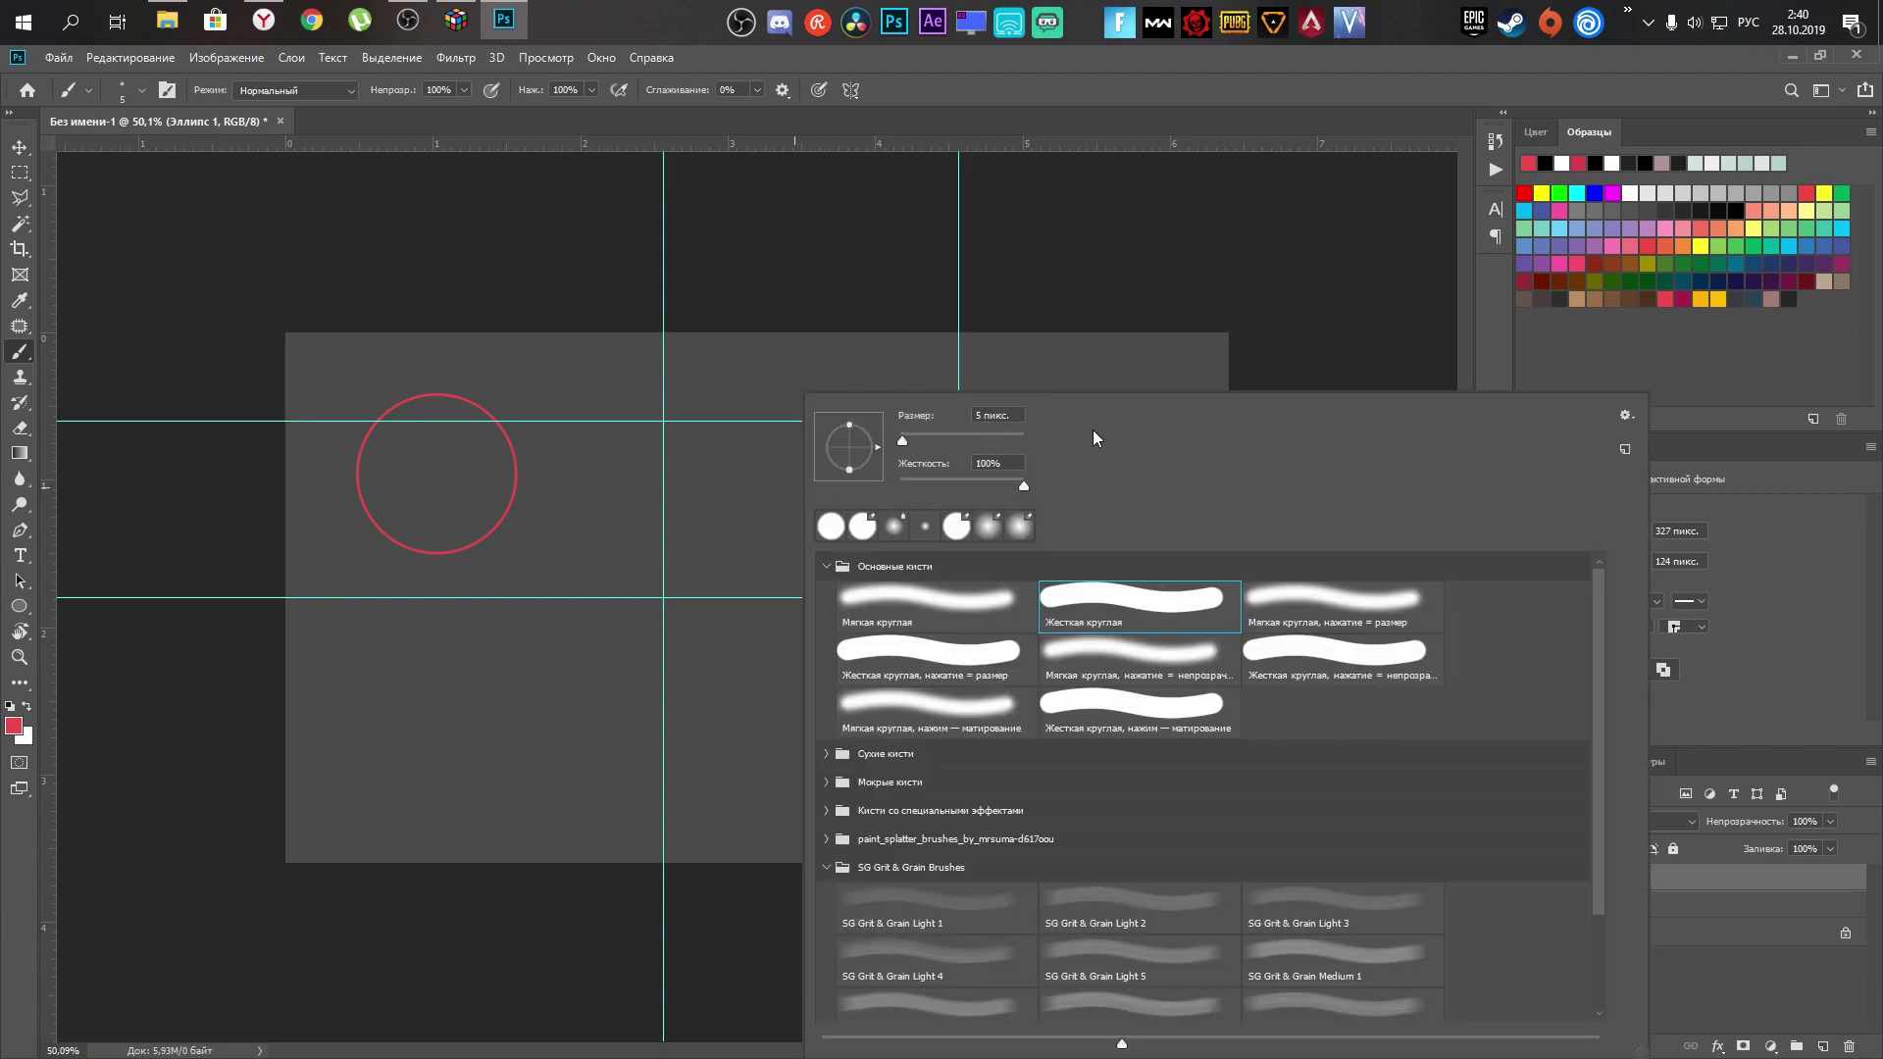
{"action": "left_click", "coordinate": [19, 147]}
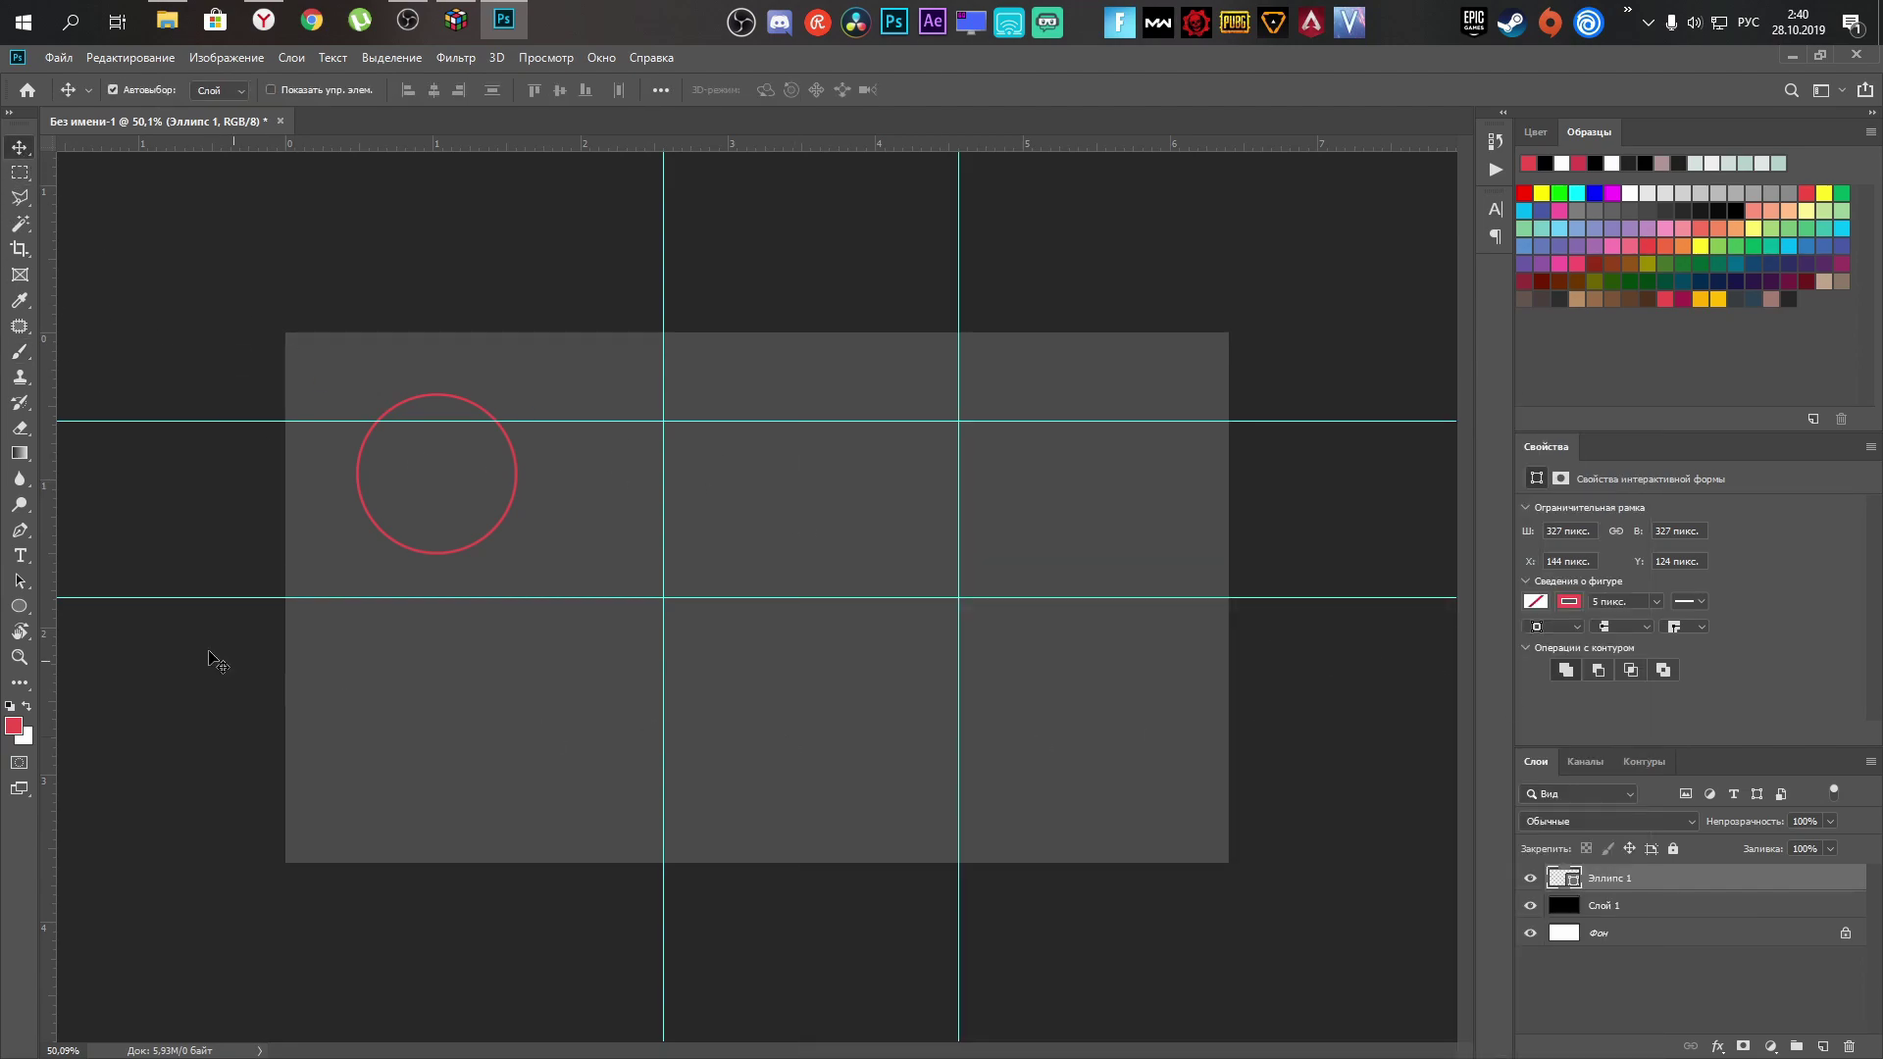
Add a new layer and trace a closed rectangular path through the four guide intersections with the Pen tool.
{"action": "left_click", "coordinate": [20, 531]}
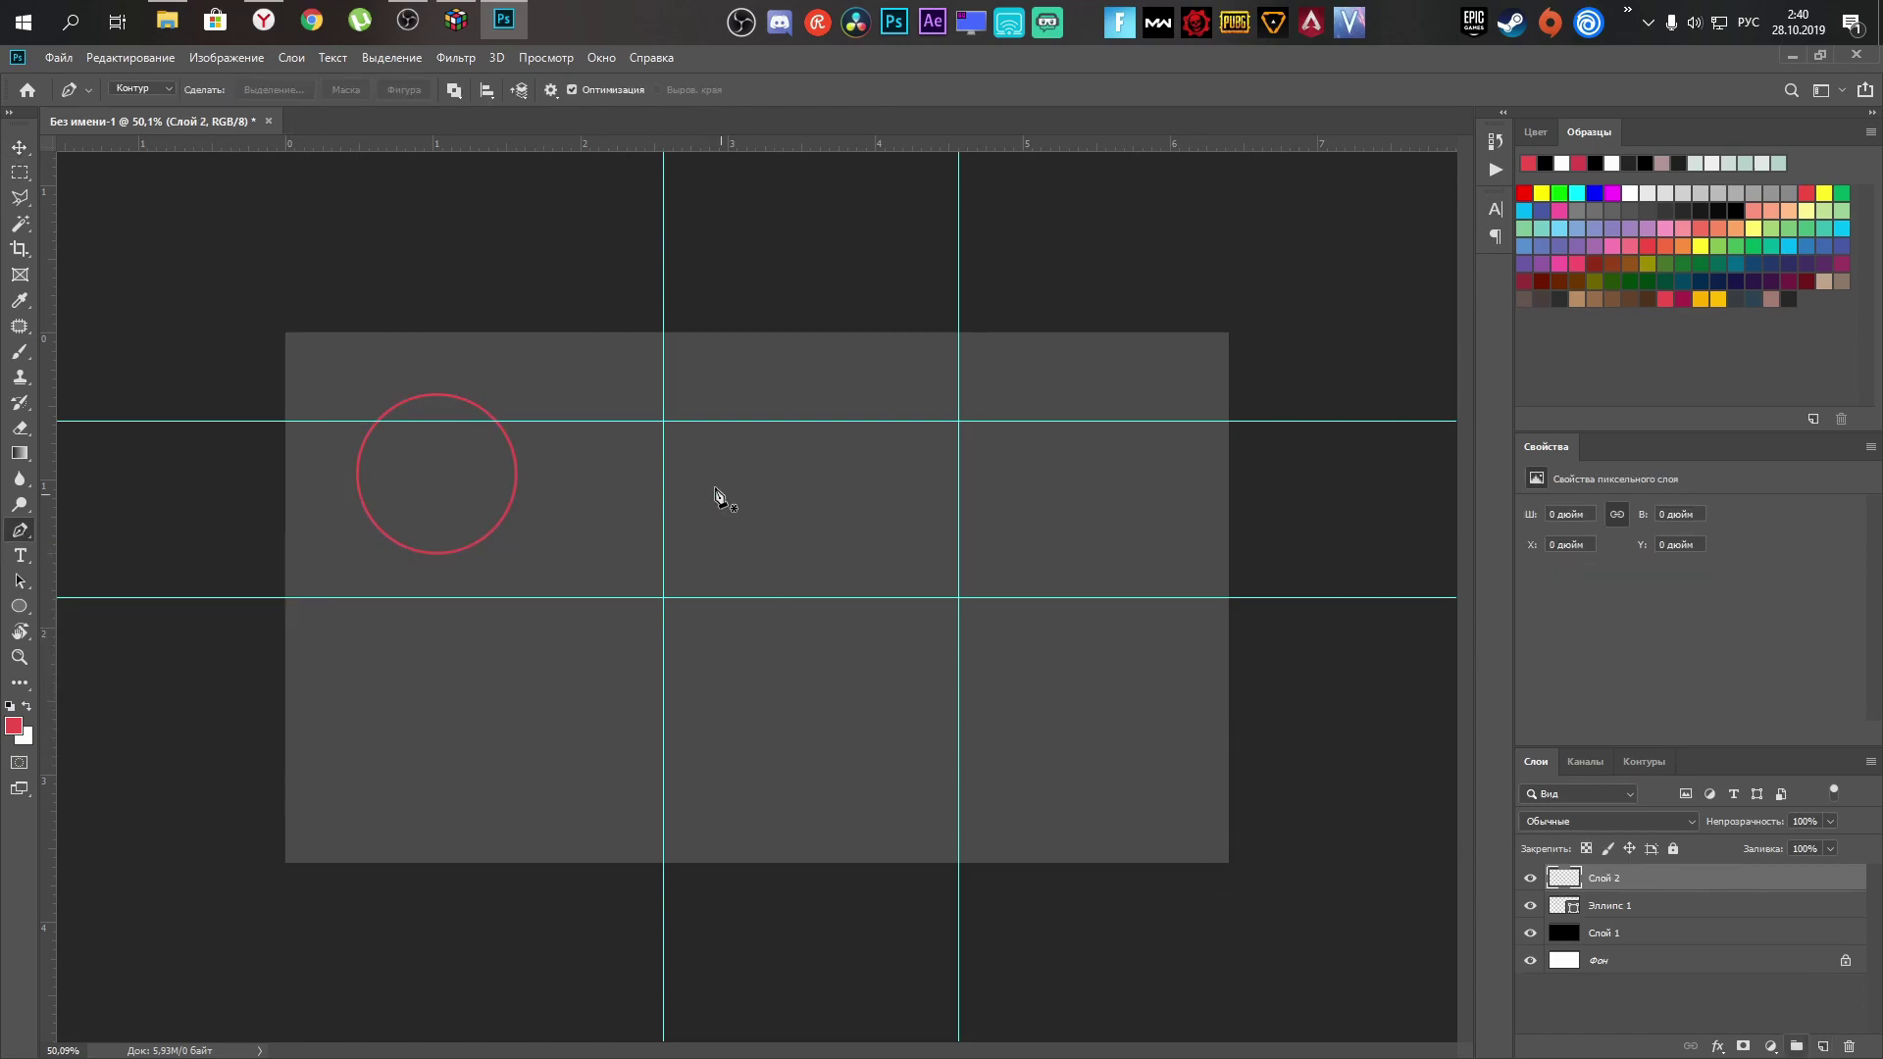
{"action": "left_click", "coordinate": [664, 422]}
{"action": "left_click", "coordinate": [664, 598]}
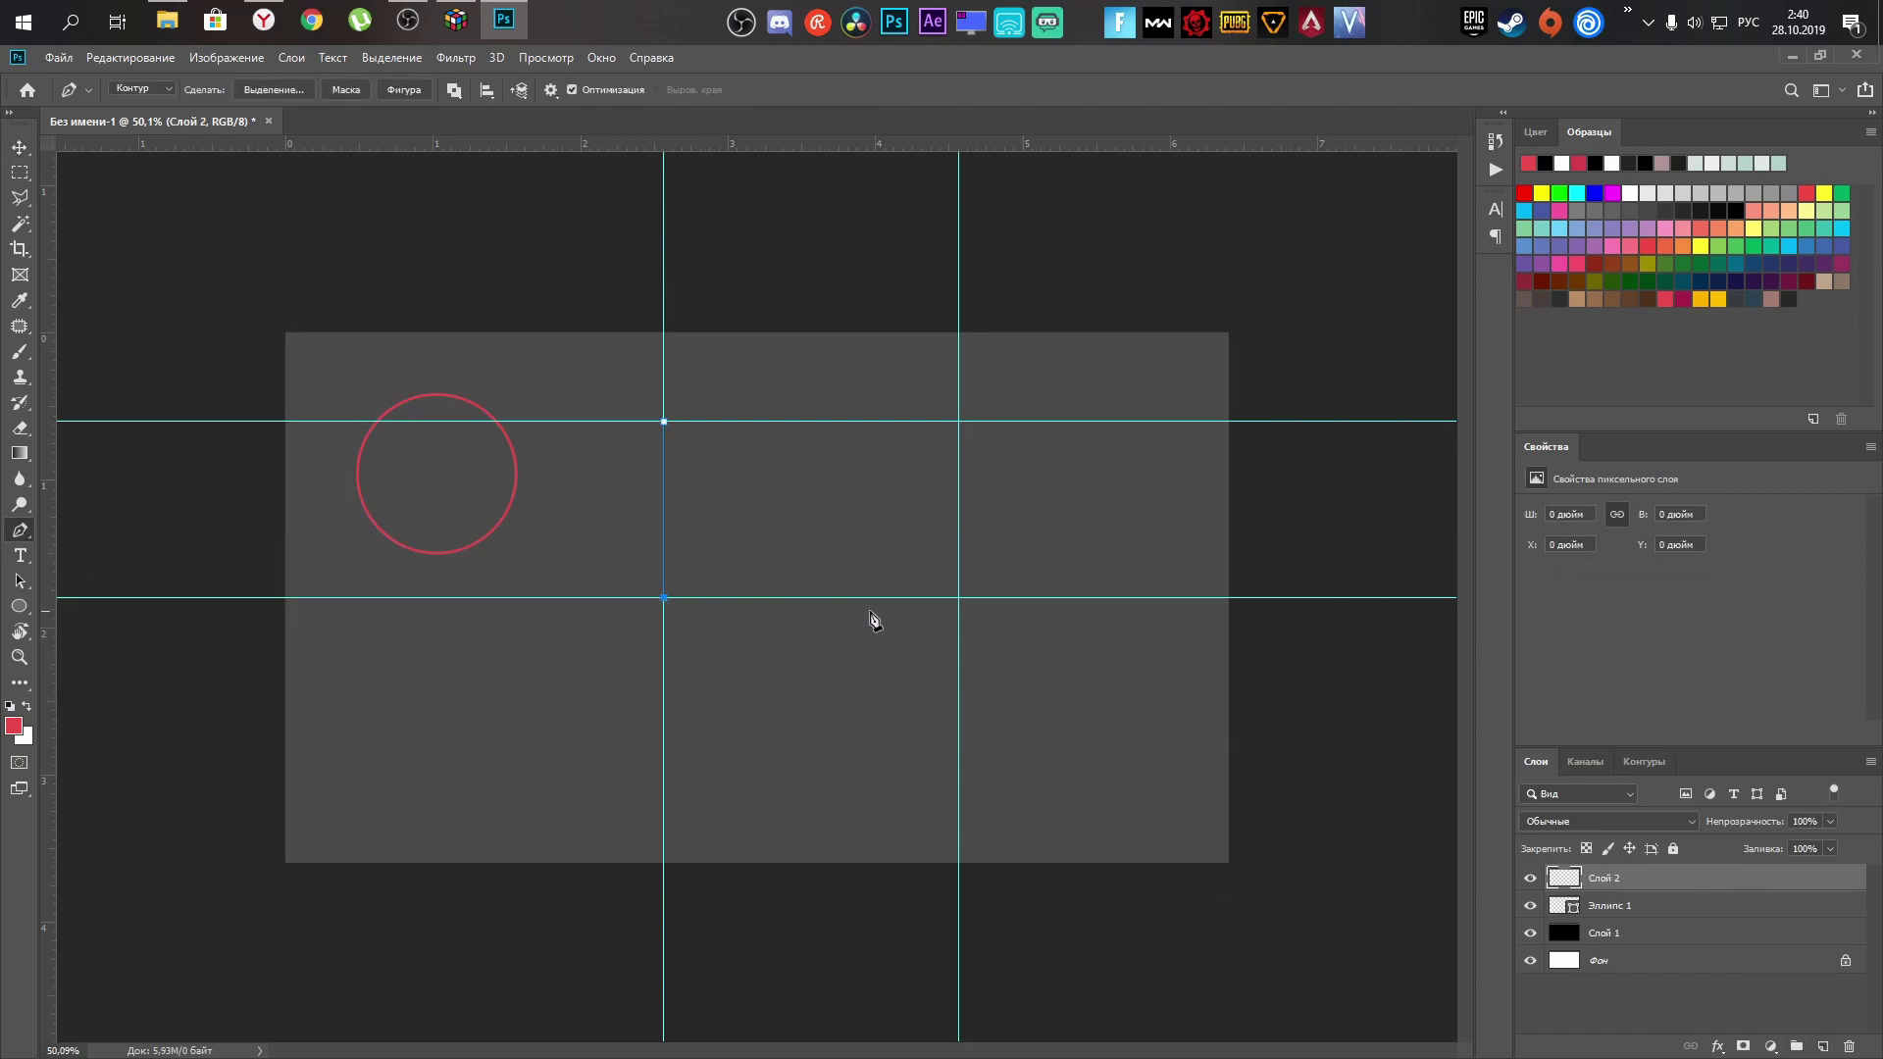
{"action": "left_click", "coordinate": [959, 597]}
{"action": "left_click", "coordinate": [959, 422]}
{"action": "left_click", "coordinate": [666, 424]}
Stroke the rectangular path with the Brush (Кисть) and hide the guides and path outline.
{"action": "right_click", "coordinate": [812, 512]}
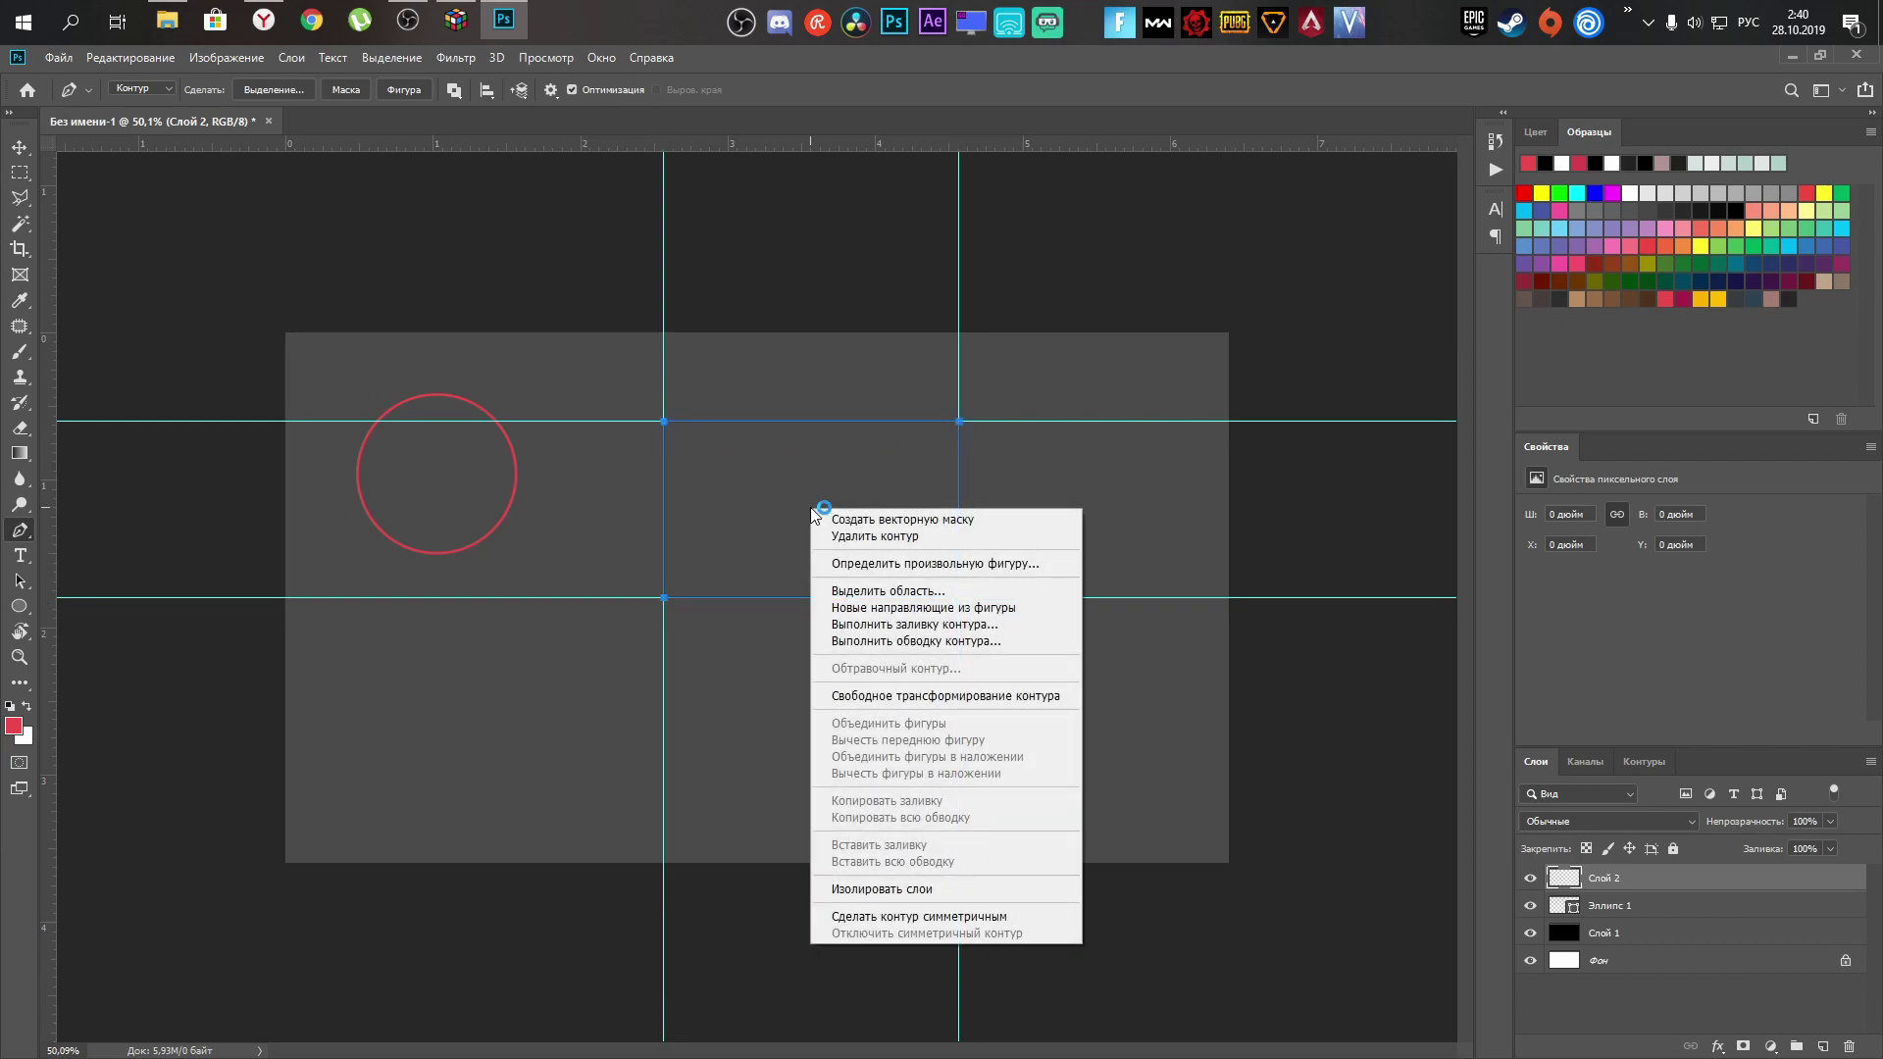
{"action": "left_click", "coordinate": [916, 640]}
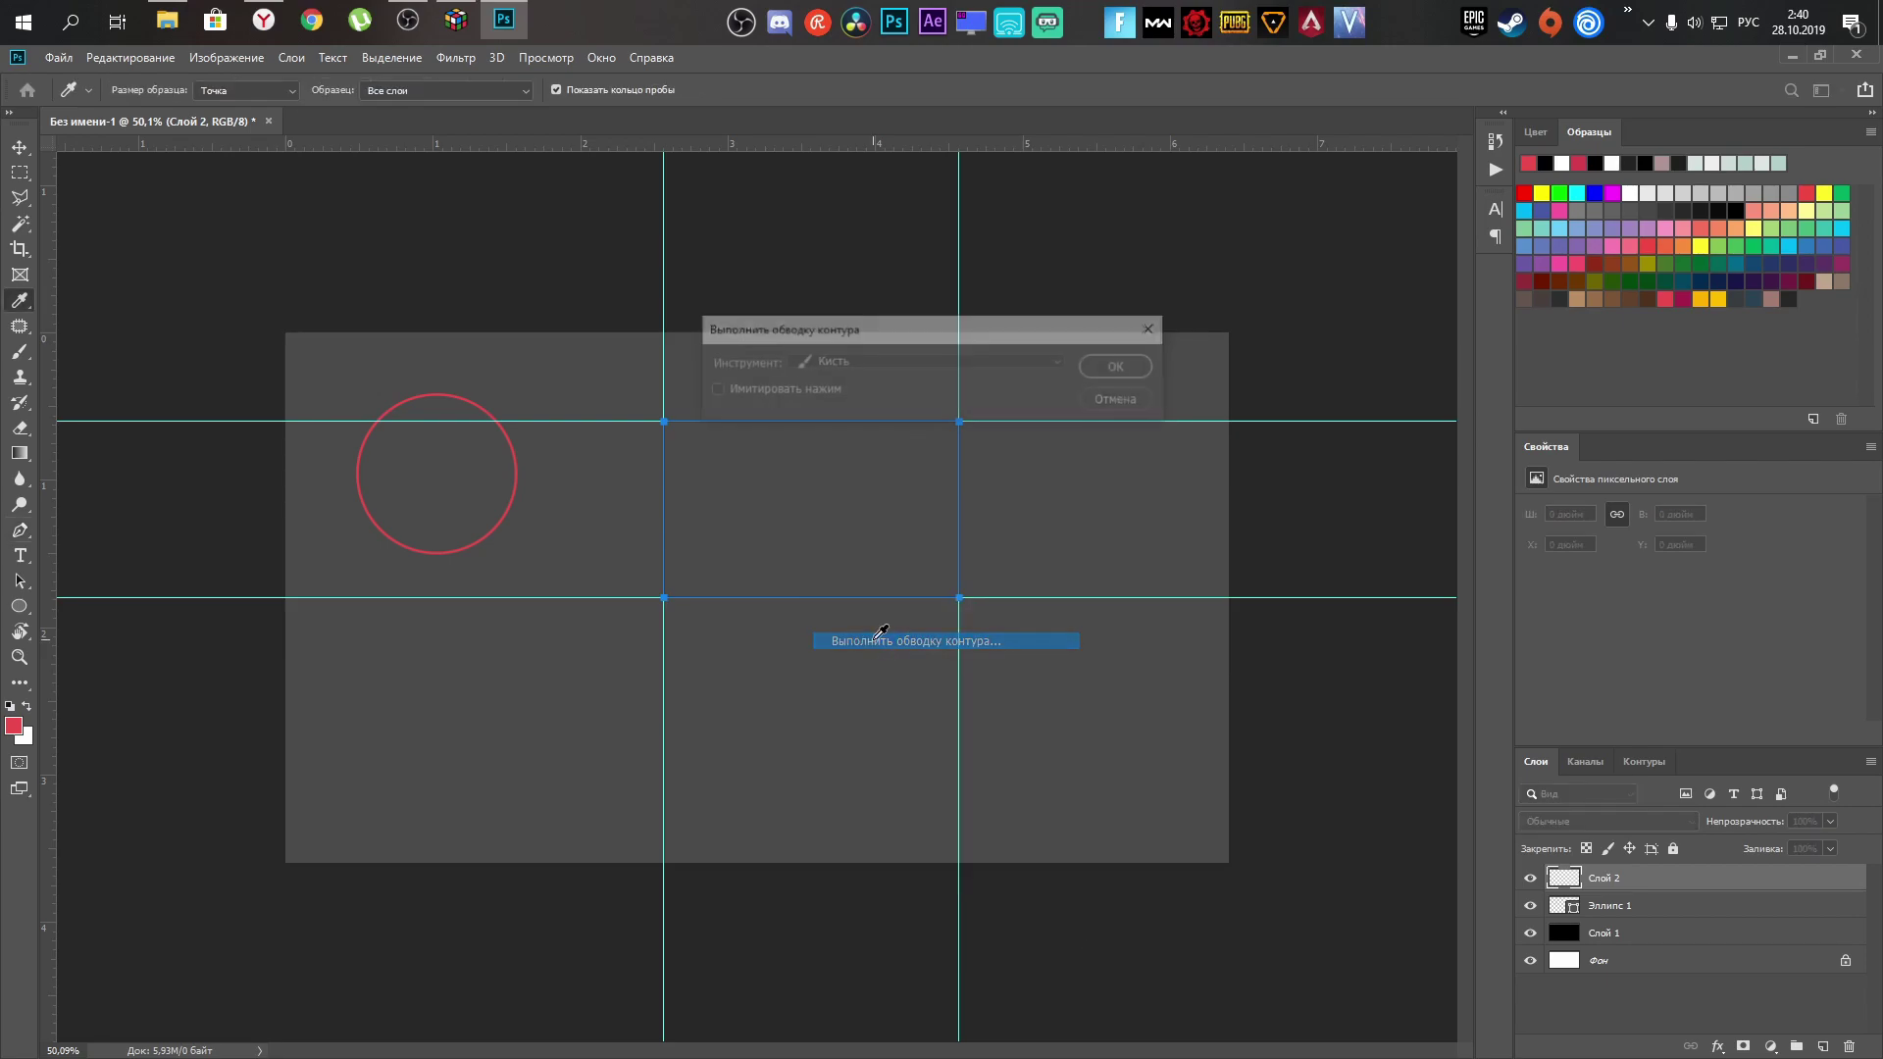
{"action": "left_click", "coordinate": [1117, 369]}
{"action": "key", "text": "ctrl+h"}
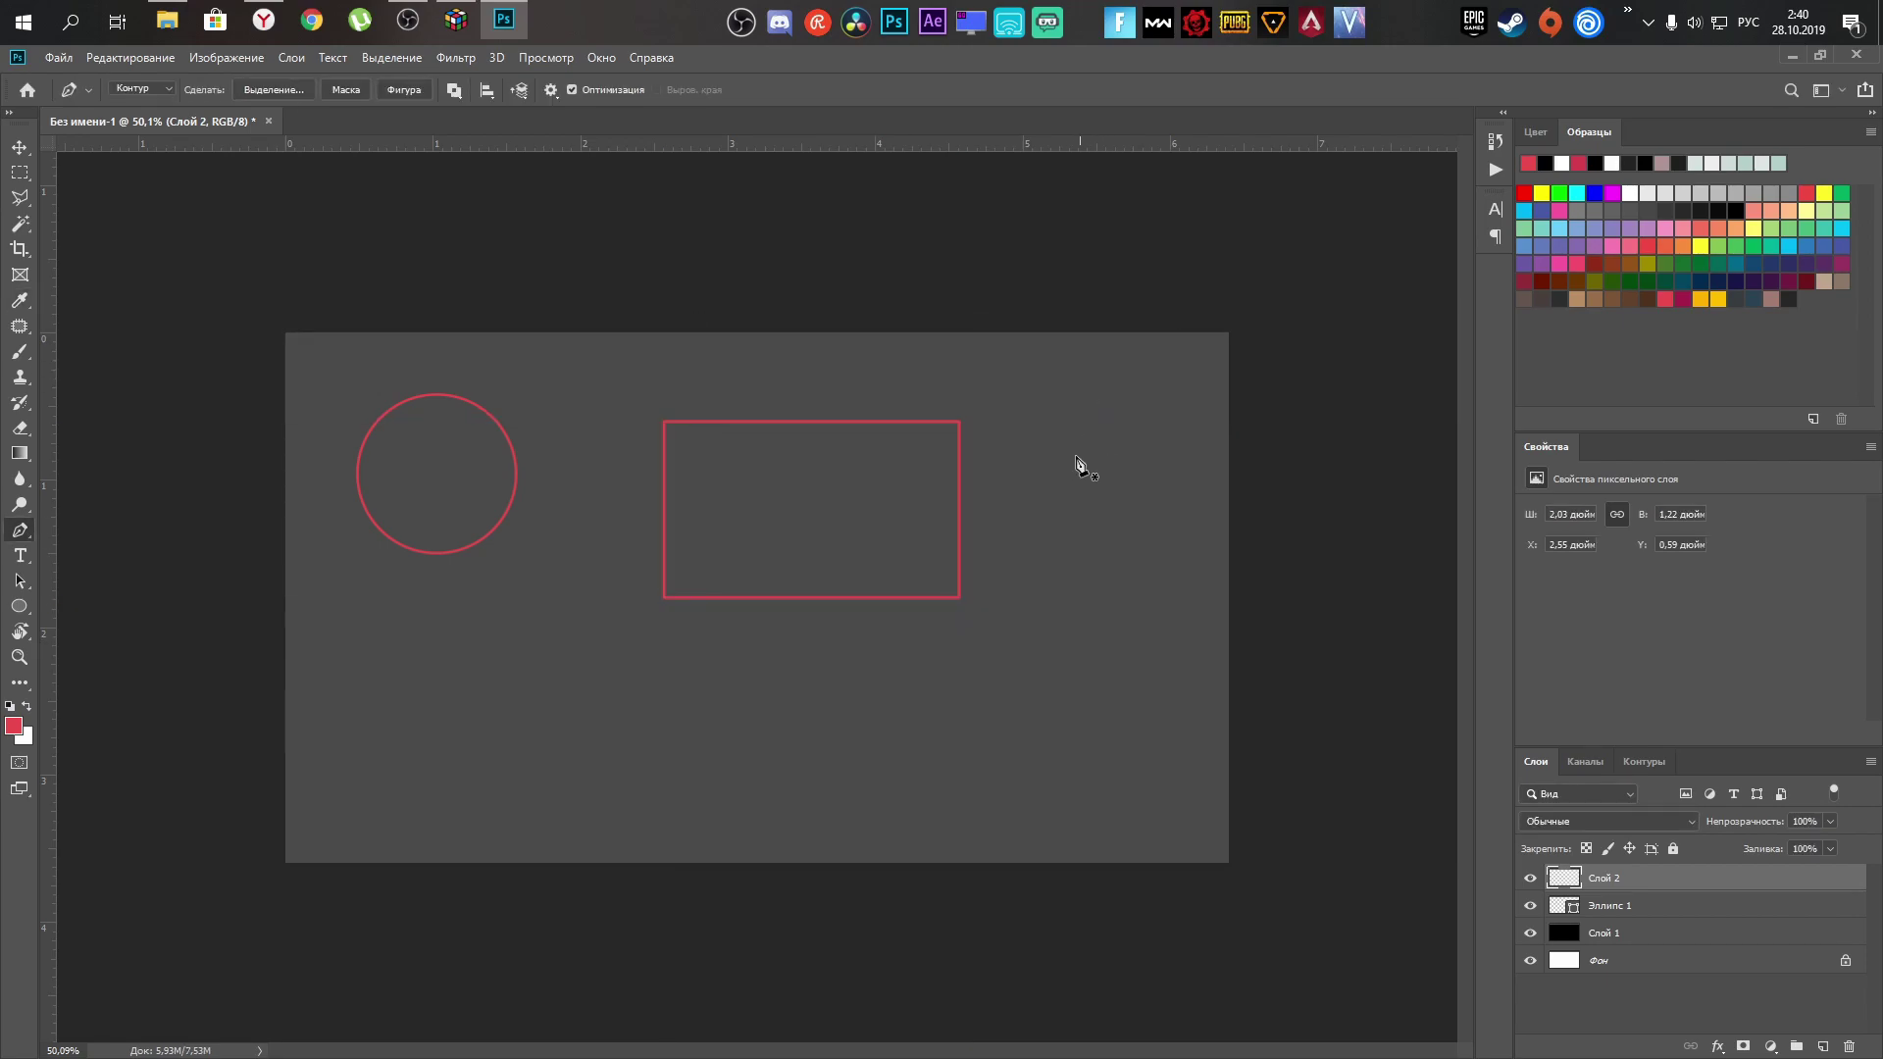
Move the rectangle frame to the canvas's upper-right corner and the circle to its upper-left corner.
{"action": "scroll", "coordinate": [996, 581], "scroll_direction": "down", "scroll_amount": 3}
{"action": "scroll", "coordinate": [994, 578], "scroll_direction": "up", "scroll_amount": 4}
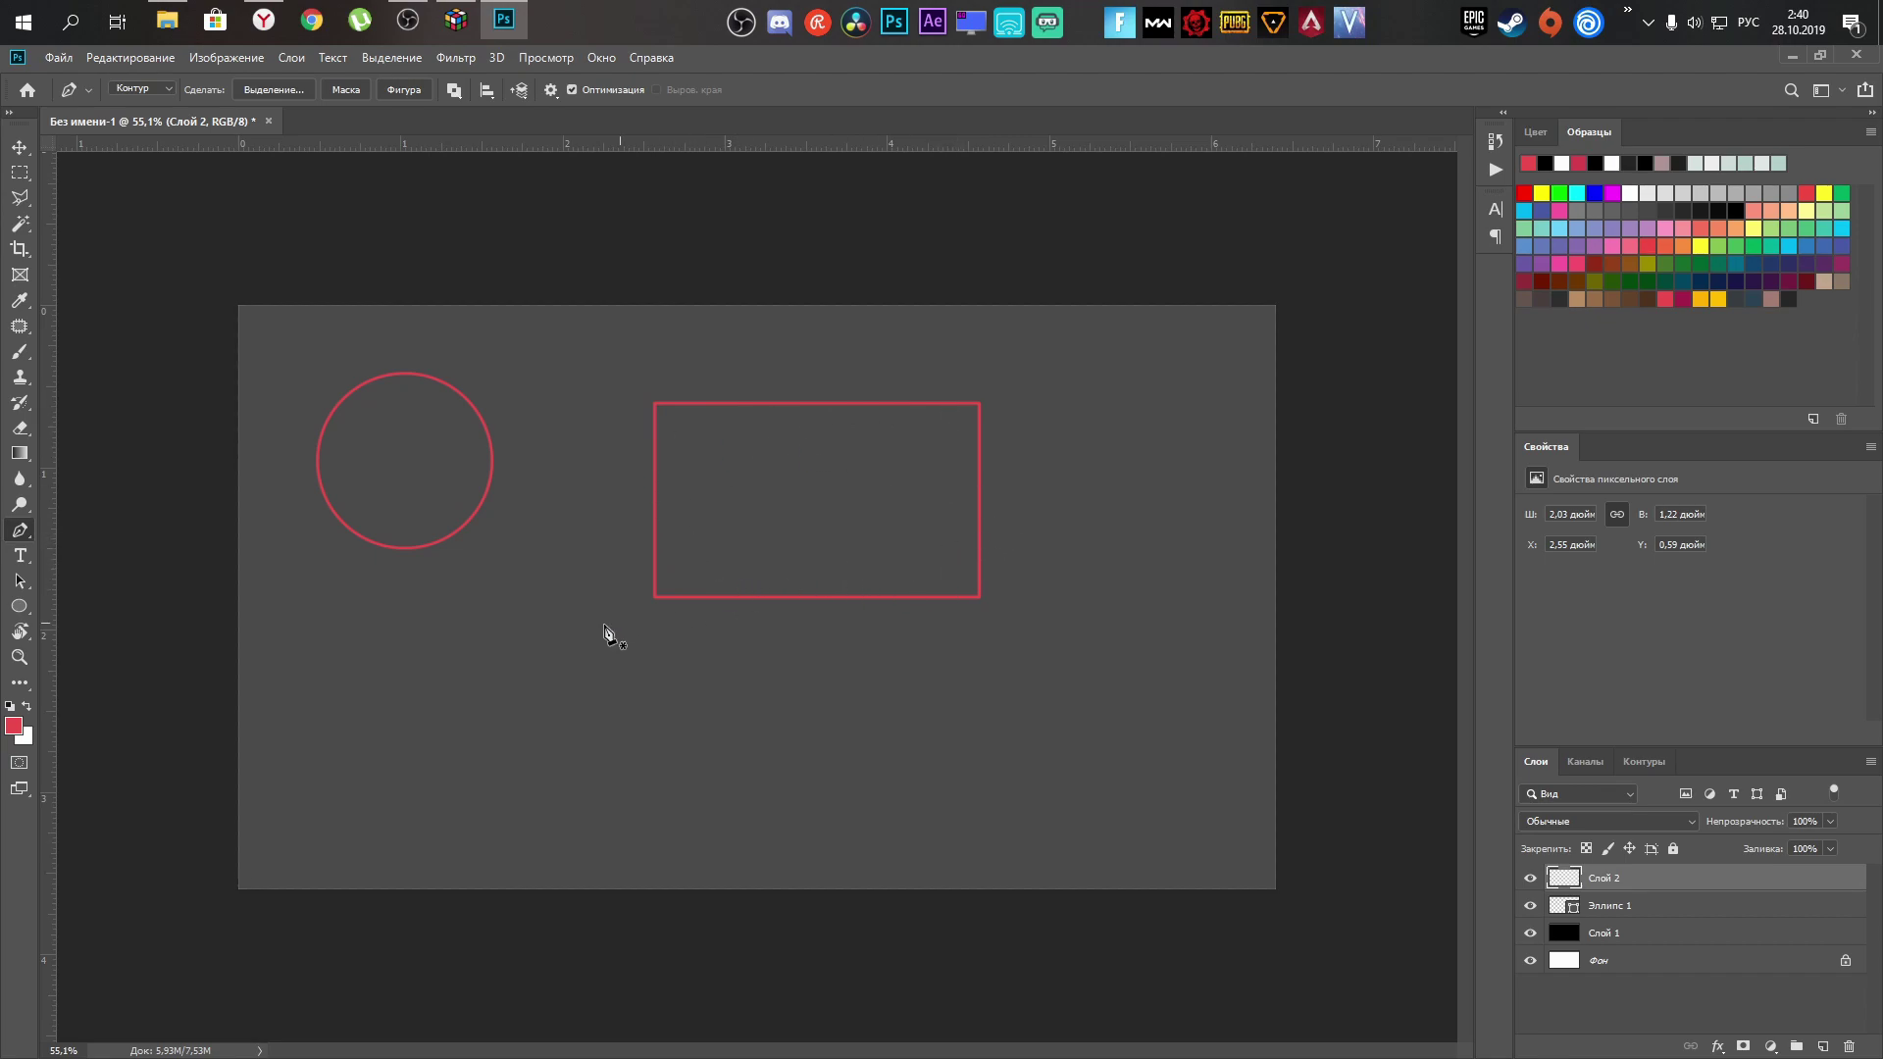
{"action": "left_click", "coordinate": [19, 147]}
{"action": "left_click_drag", "start_coordinate": [982, 457], "coordinate": [1261, 380]}
{"action": "mouse_move", "coordinate": [492, 449]}
{"action": "left_mouse_down"}
{"action": "mouse_move", "coordinate": [449, 412]}
{"action": "mouse_move", "coordinate": [461, 435]}
{"action": "left_mouse_up"}
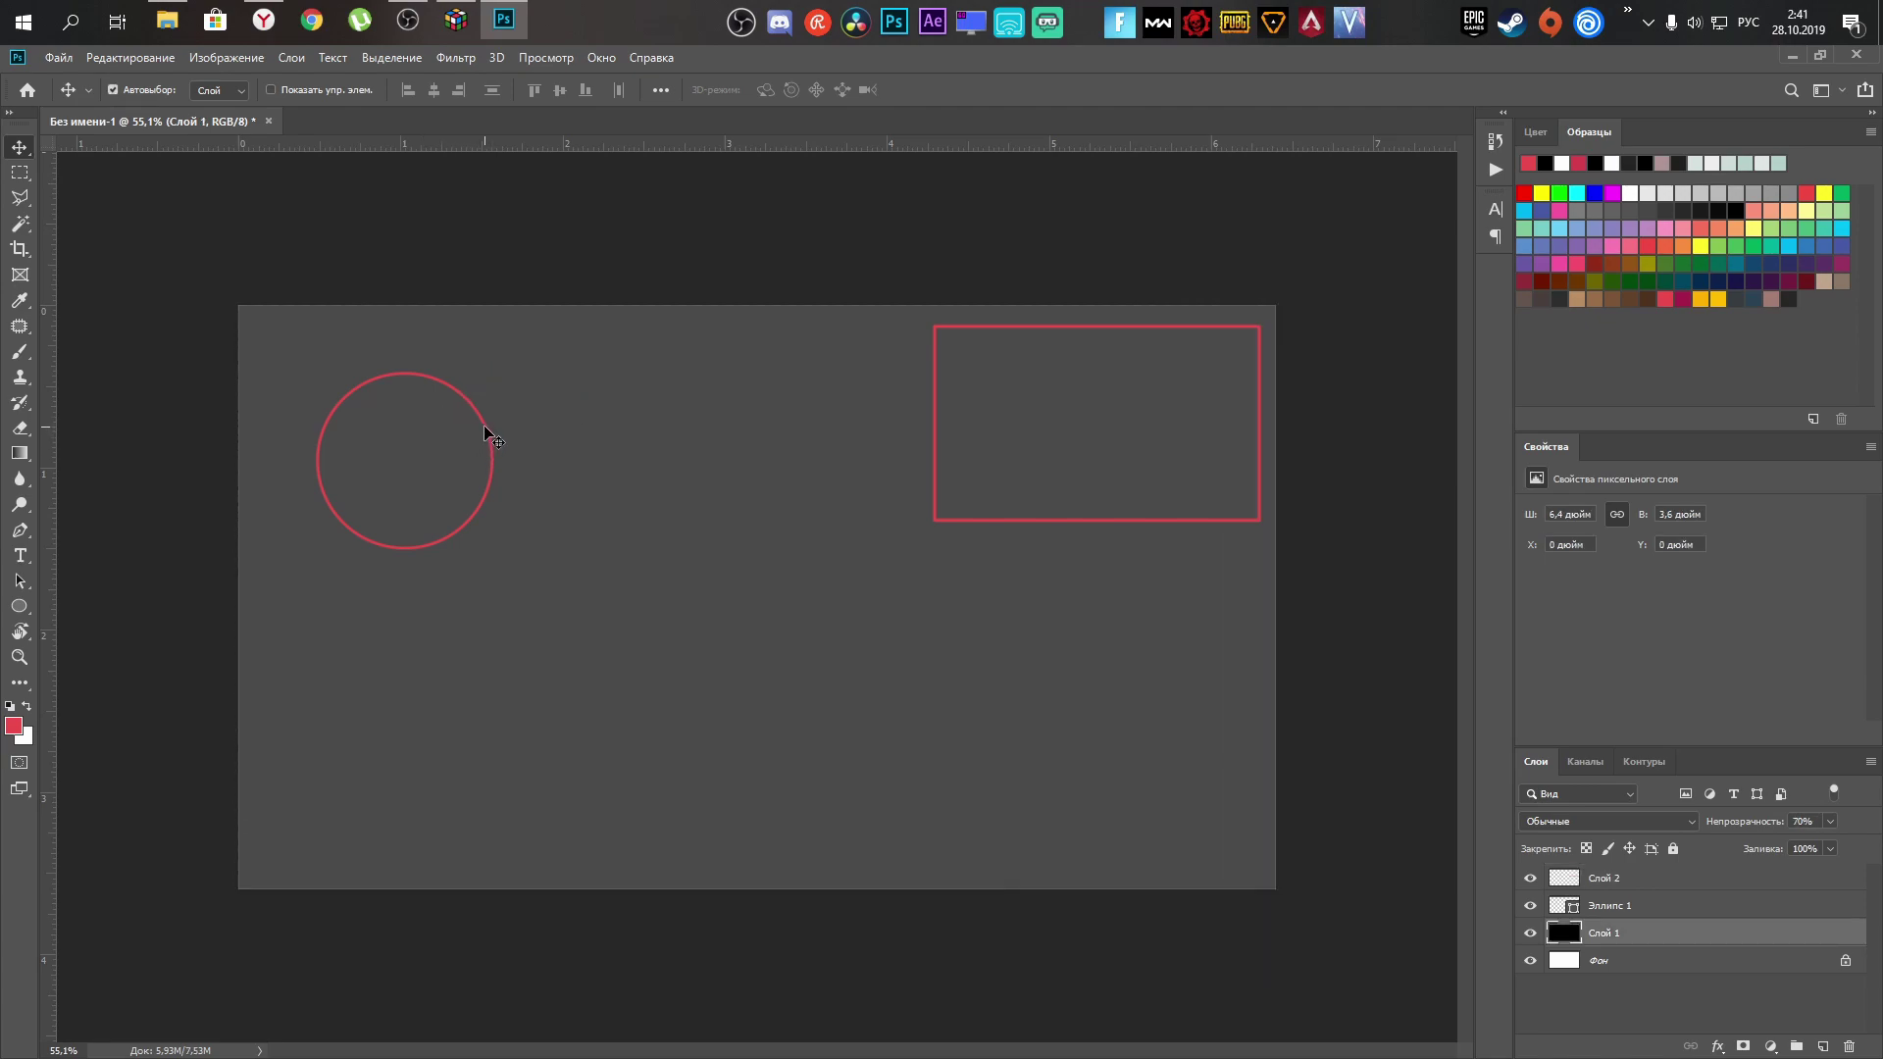
{"action": "left_click", "coordinate": [1606, 905]}
{"action": "left_click_drag", "start_coordinate": [491, 458], "coordinate": [431, 408]}
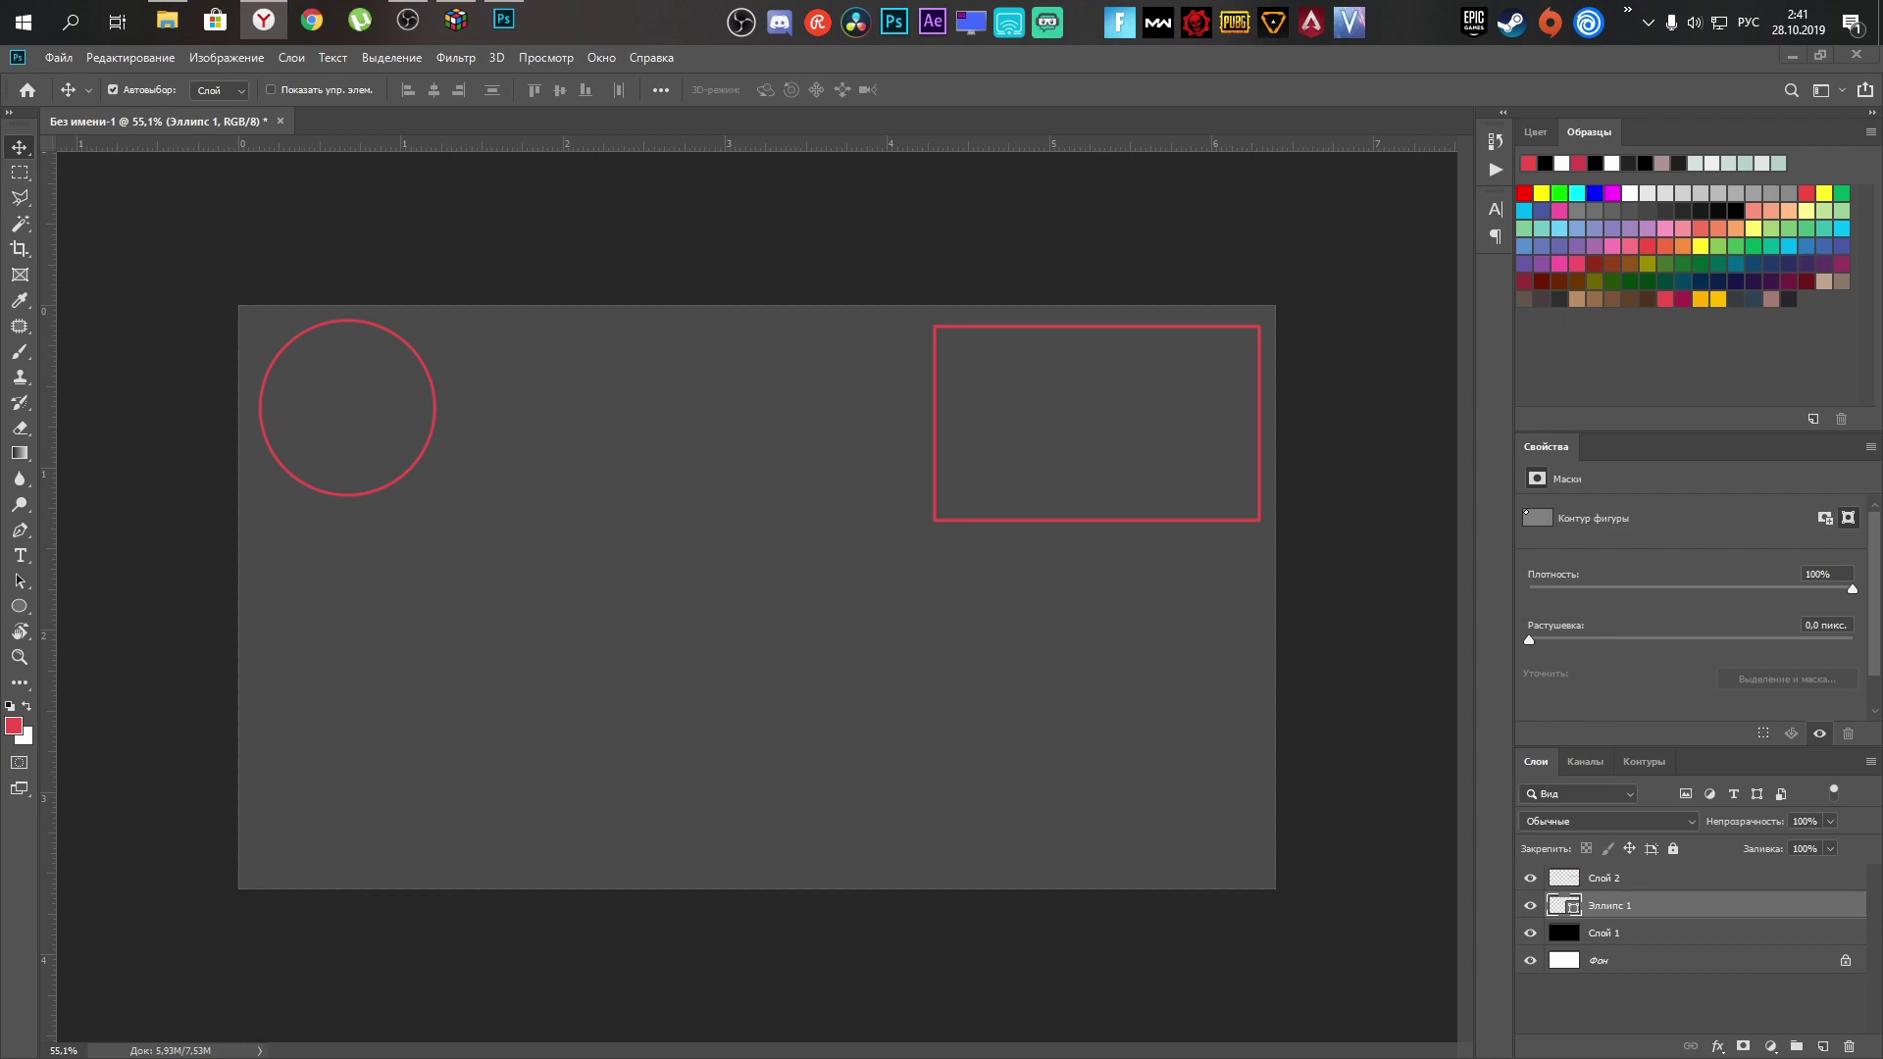
Paste the picture of the thinking man into the overlay, scale it to about 2.69 inches square and place it near the canvas's lower middle.
{"action": "left_click", "coordinate": [761, 55]}
{"action": "key", "text": "ctrl+v"}
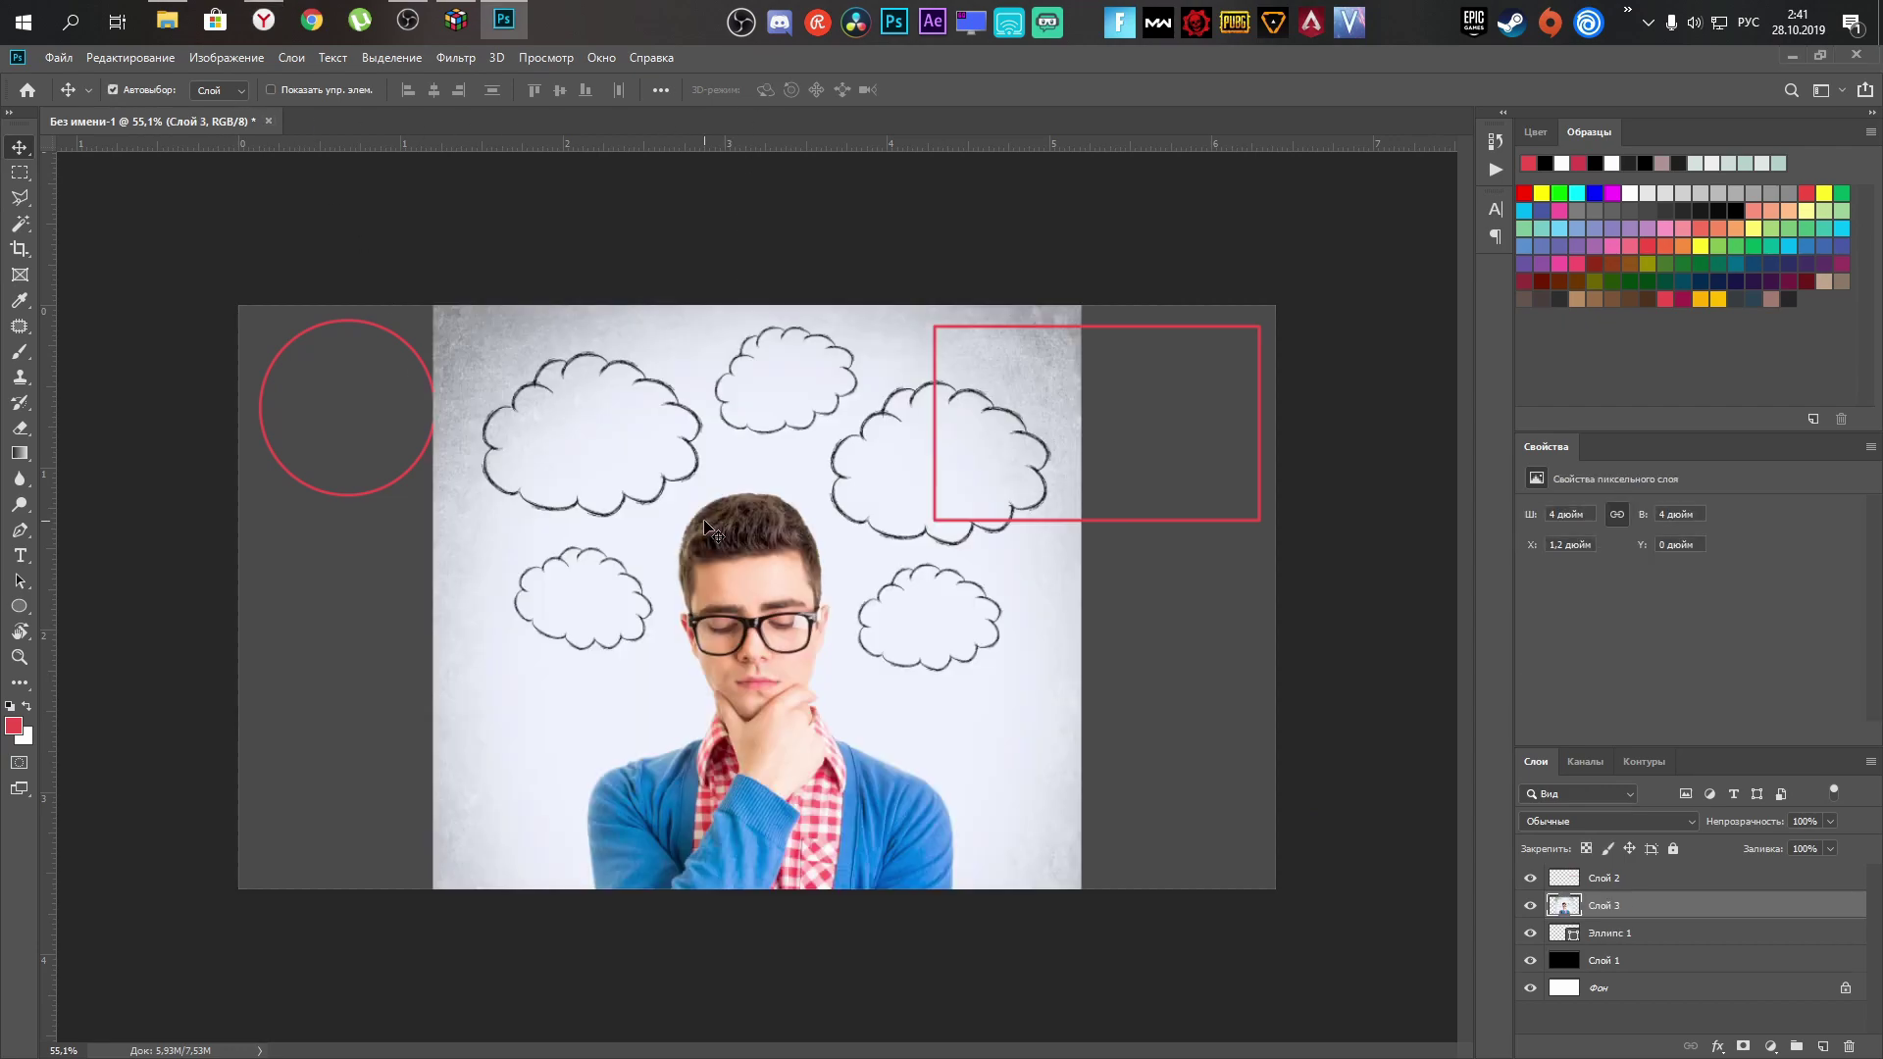
{"action": "left_click_drag", "start_coordinate": [774, 691], "coordinate": [757, 589]}
{"action": "key", "text": "ctrl+t"}
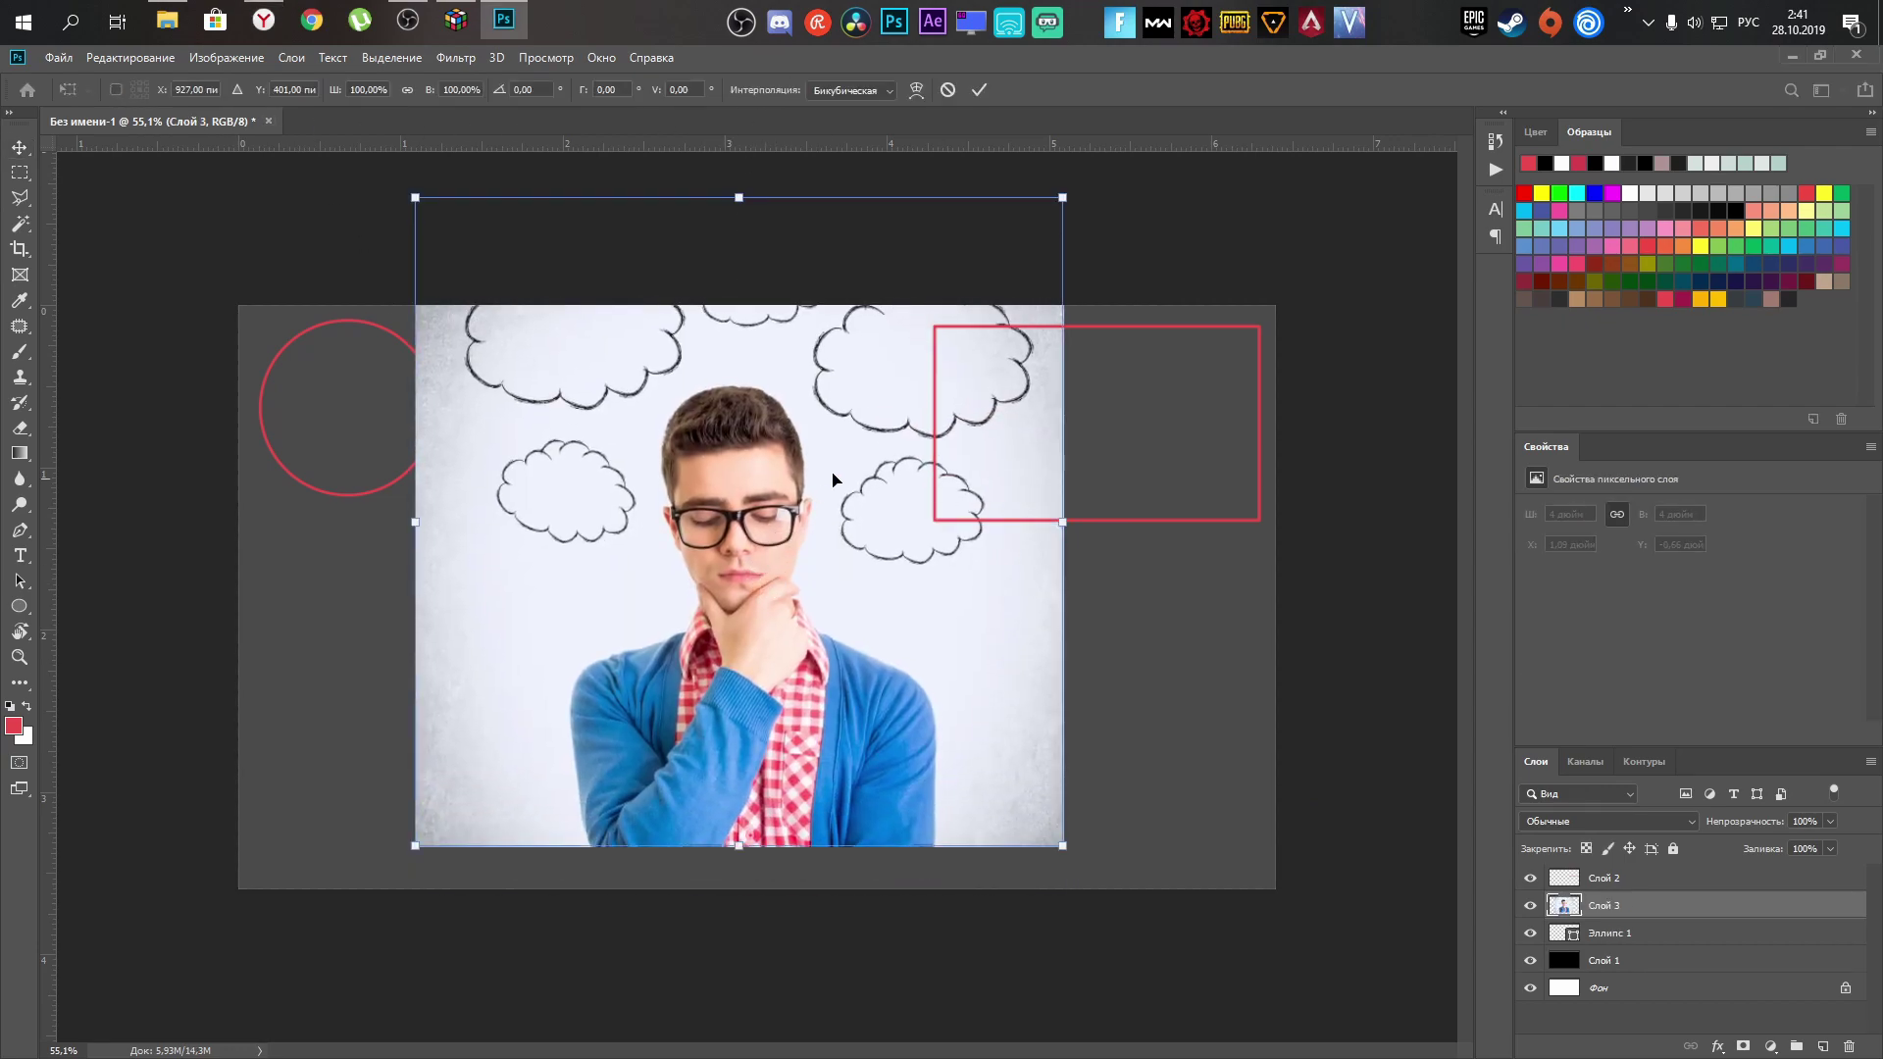
{"action": "left_click_drag", "start_coordinate": [1062, 201], "coordinate": [849, 416]}
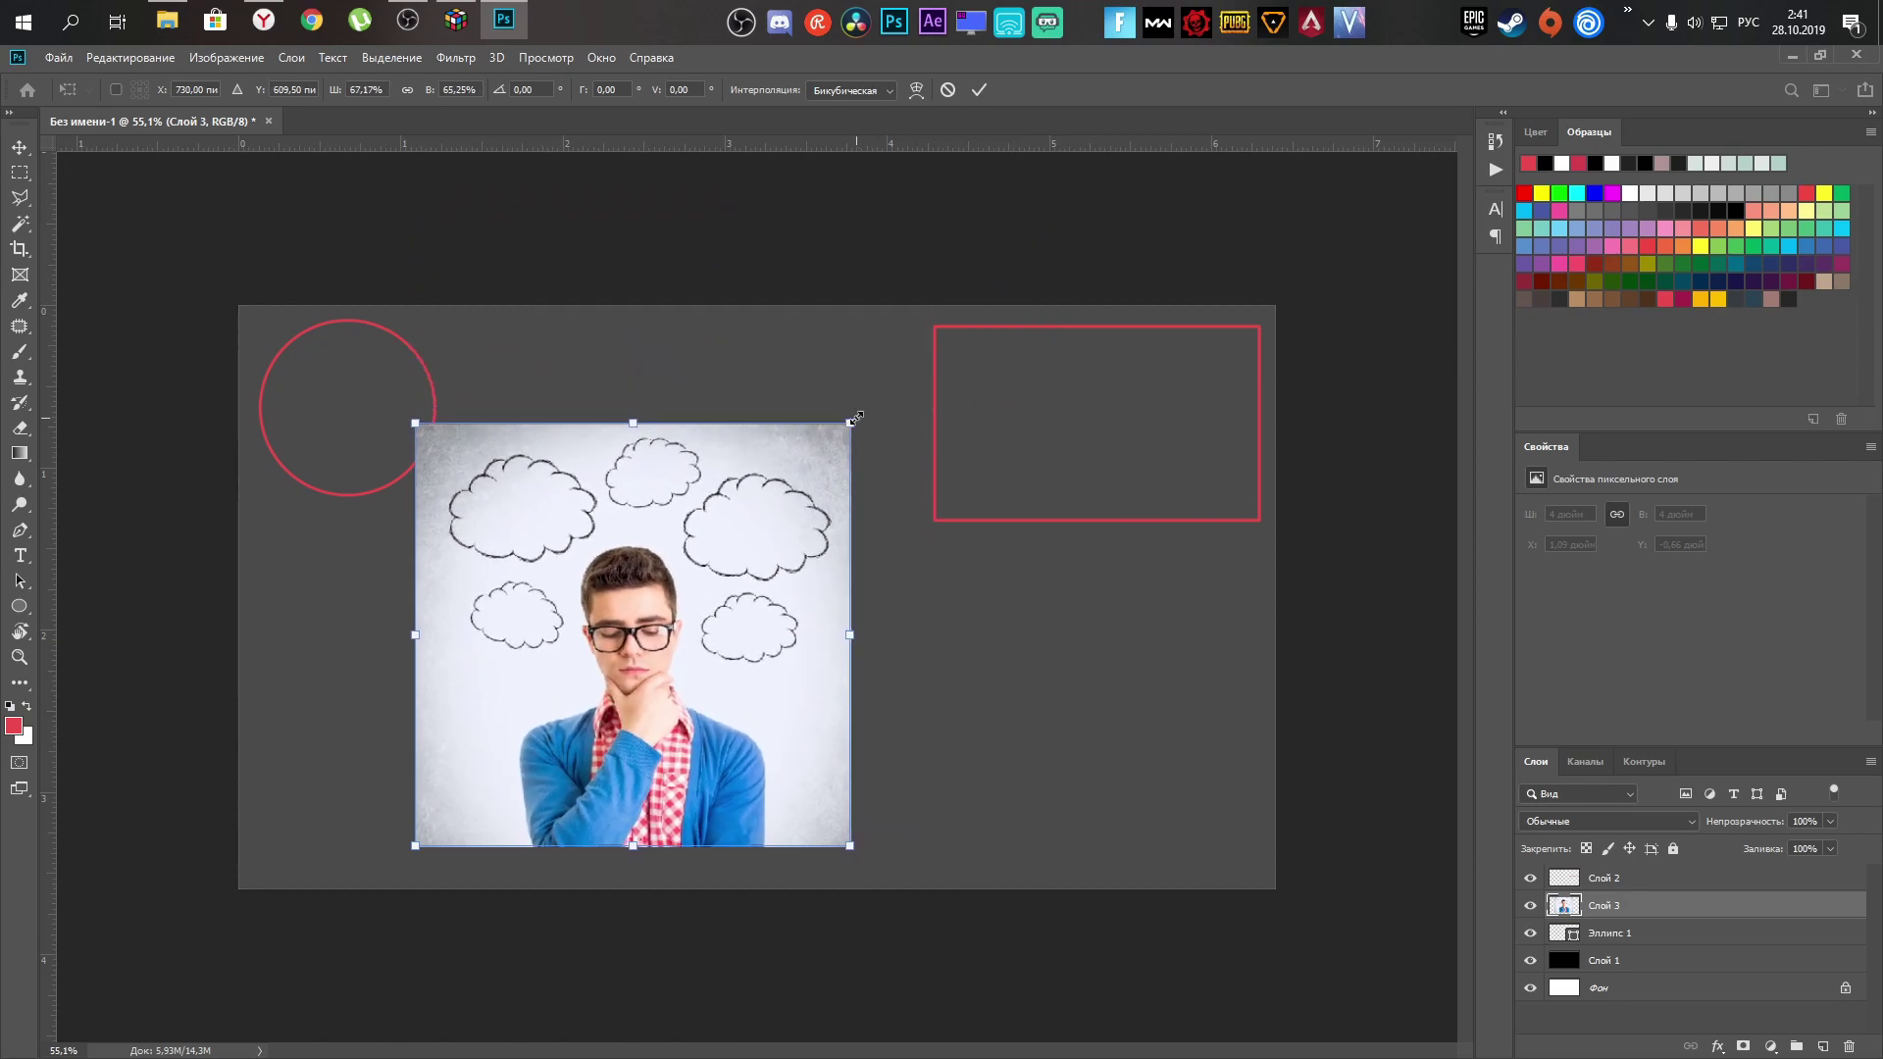
{"action": "left_click_drag", "start_coordinate": [647, 507], "coordinate": [719, 515]}
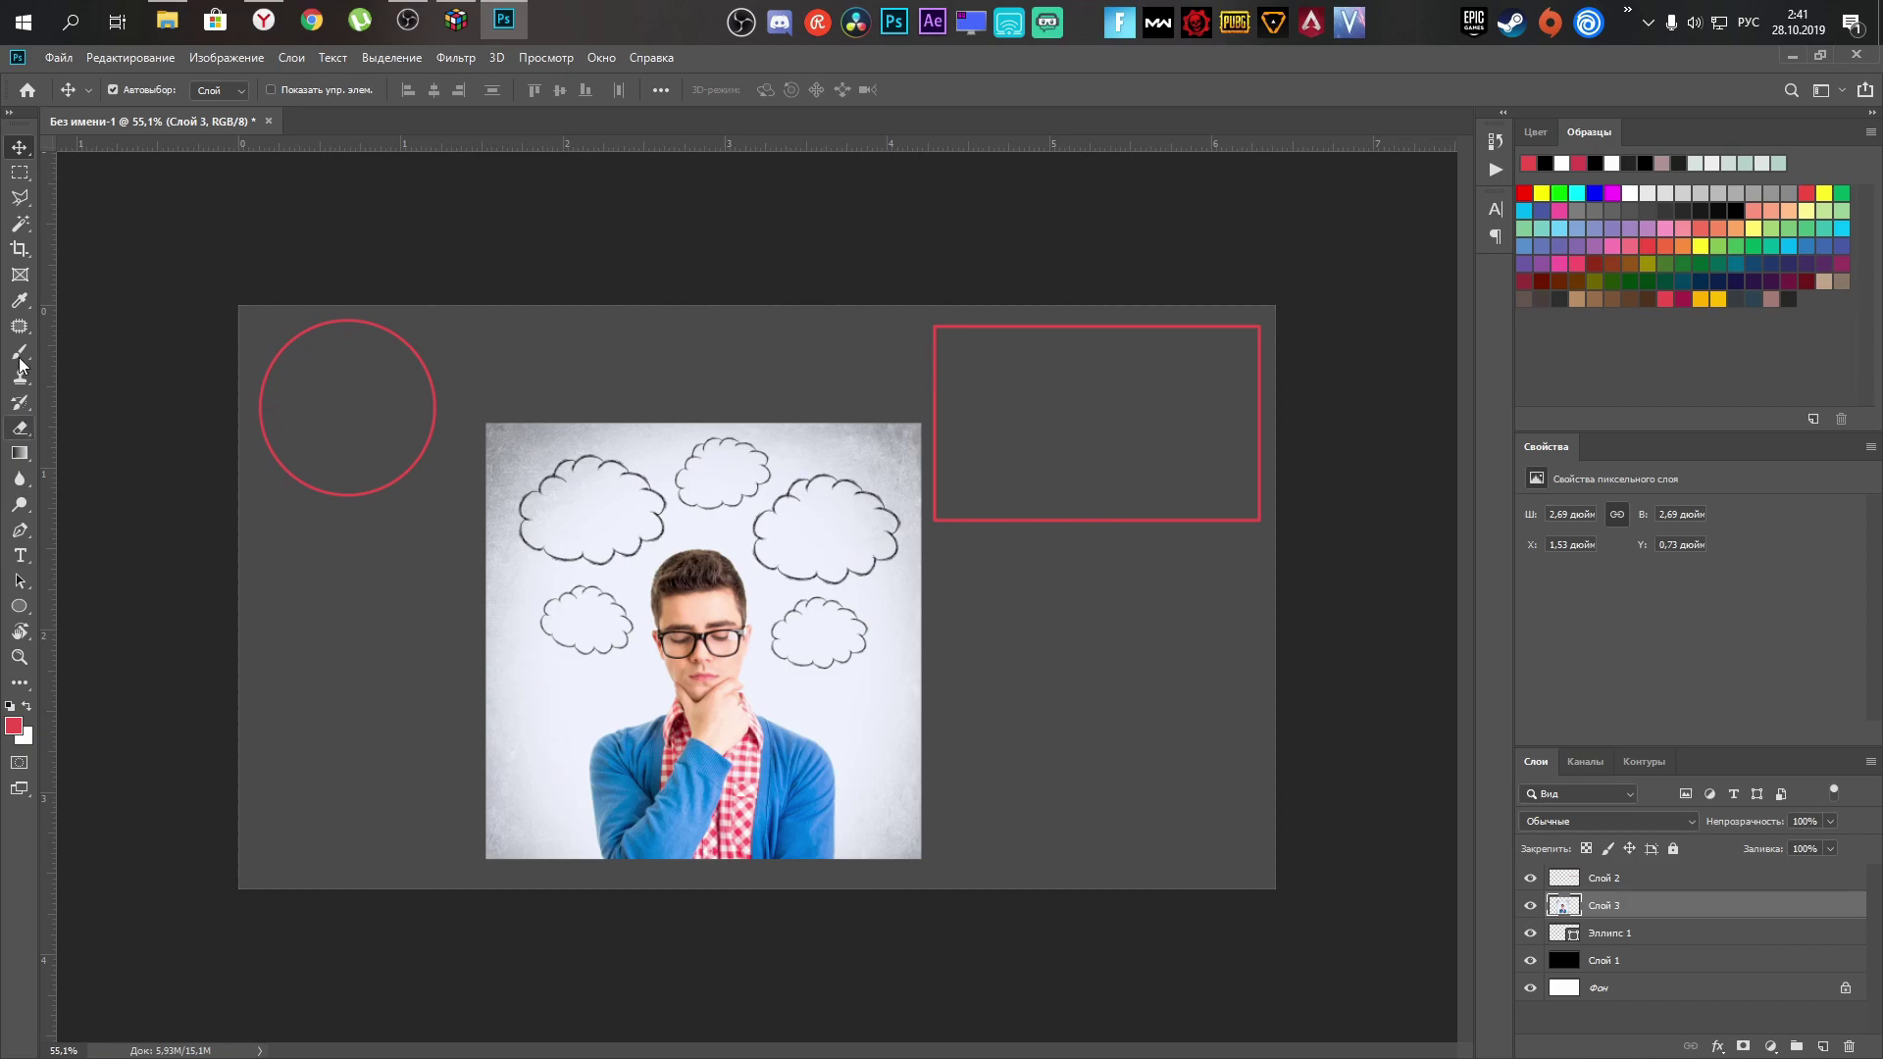
Select the light background around the man with the Magic Wand and remove it and the remaining clouds and corners with the Eraser.
{"action": "left_click", "coordinate": [20, 224]}
{"action": "left_click", "coordinate": [642, 695]}
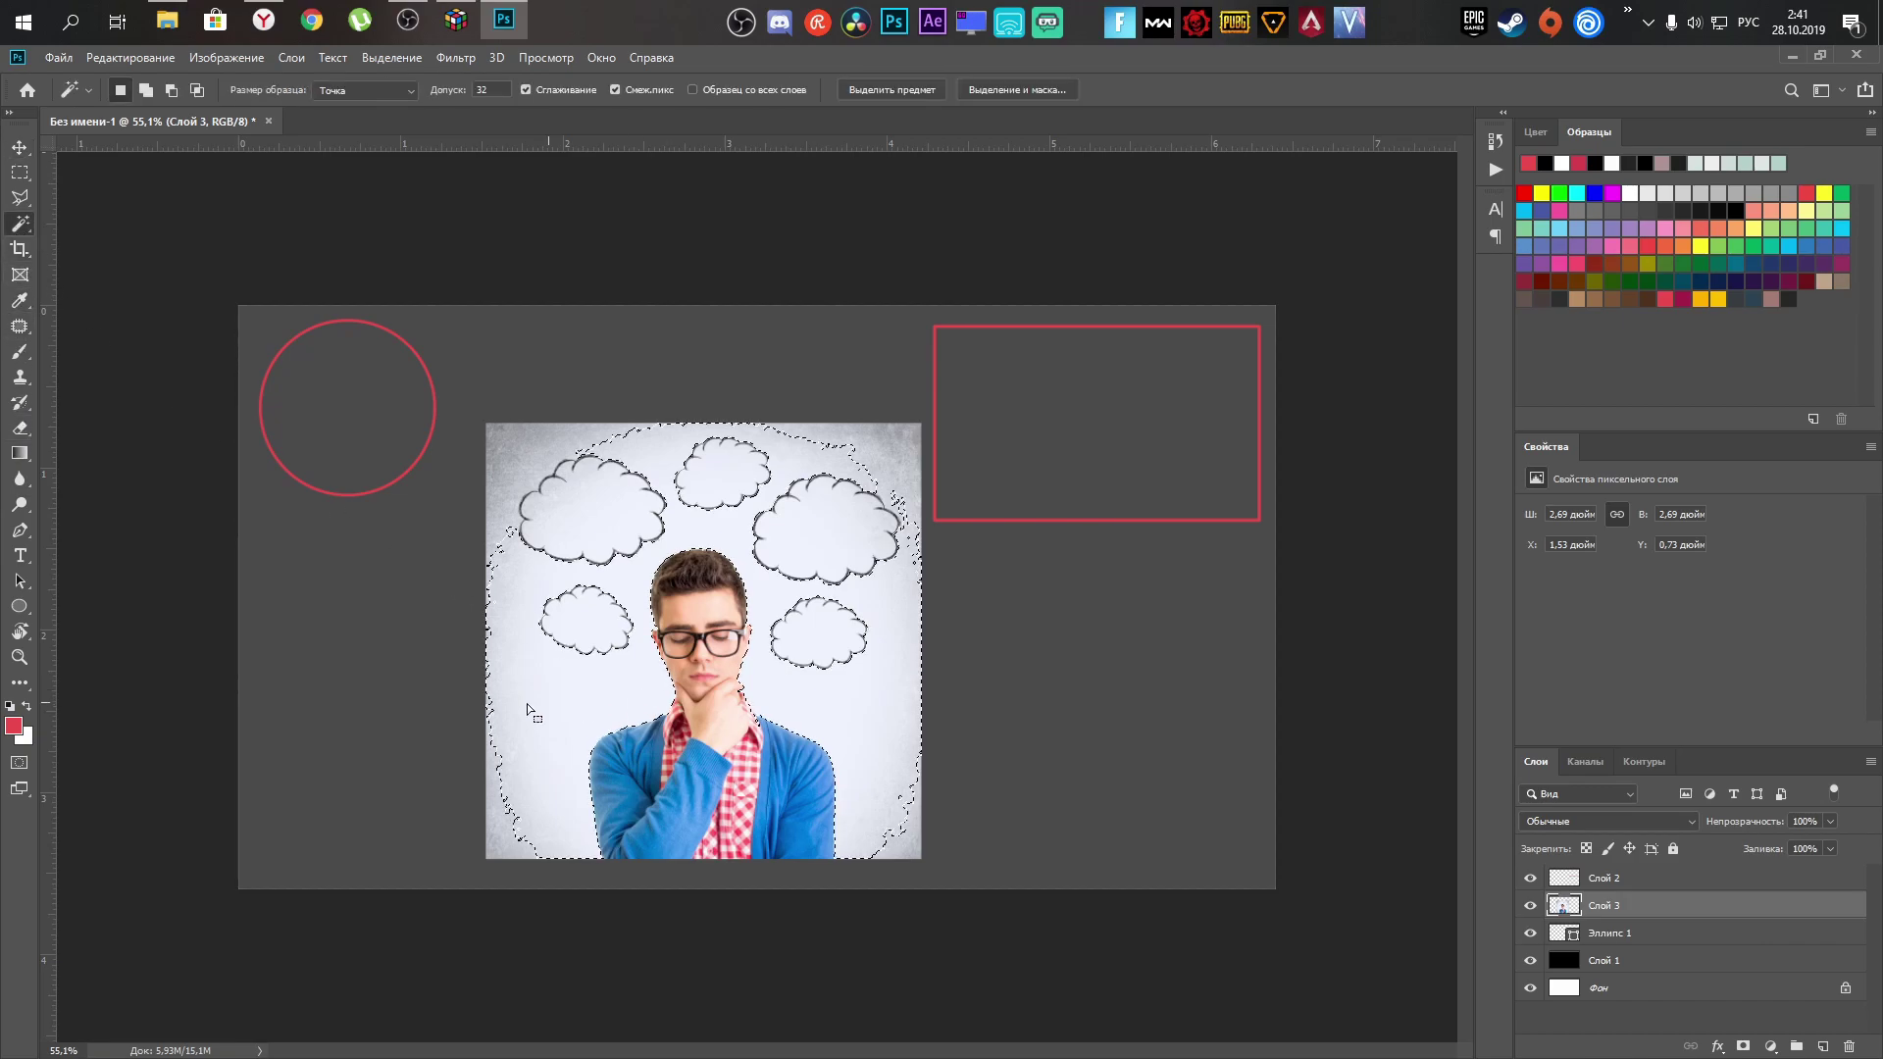
{"action": "left_click", "coordinate": [19, 428]}
{"action": "mouse_move", "coordinate": [588, 755]}
{"action": "left_mouse_down"}
{"action": "mouse_move", "coordinate": [634, 595]}
{"action": "mouse_move", "coordinate": [840, 895]}
{"action": "mouse_move", "coordinate": [588, 901]}
{"action": "mouse_move", "coordinate": [844, 461]}
{"action": "left_mouse_up"}
{"action": "key", "text": "w"}
{"action": "key", "text": "ctrl+d"}
{"action": "left_click", "coordinate": [20, 428]}
{"action": "mouse_move", "coordinate": [530, 480]}
{"action": "left_mouse_down"}
{"action": "mouse_move", "coordinate": [549, 461]}
{"action": "mouse_move", "coordinate": [601, 474]}
{"action": "mouse_move", "coordinate": [539, 589]}
{"action": "mouse_move", "coordinate": [546, 621]}
{"action": "mouse_move", "coordinate": [437, 756]}
{"action": "mouse_move", "coordinate": [480, 843]}
{"action": "left_mouse_up"}
{"action": "mouse_move", "coordinate": [780, 962]}
{"action": "left_mouse_down"}
{"action": "mouse_move", "coordinate": [961, 918]}
{"action": "mouse_move", "coordinate": [1004, 723]}
{"action": "mouse_move", "coordinate": [872, 649]}
{"action": "mouse_move", "coordinate": [848, 532]}
{"action": "mouse_move", "coordinate": [774, 453]}
{"action": "mouse_move", "coordinate": [698, 423]}
{"action": "mouse_move", "coordinate": [810, 503]}
{"action": "mouse_move", "coordinate": [983, 539]}
{"action": "left_mouse_up"}
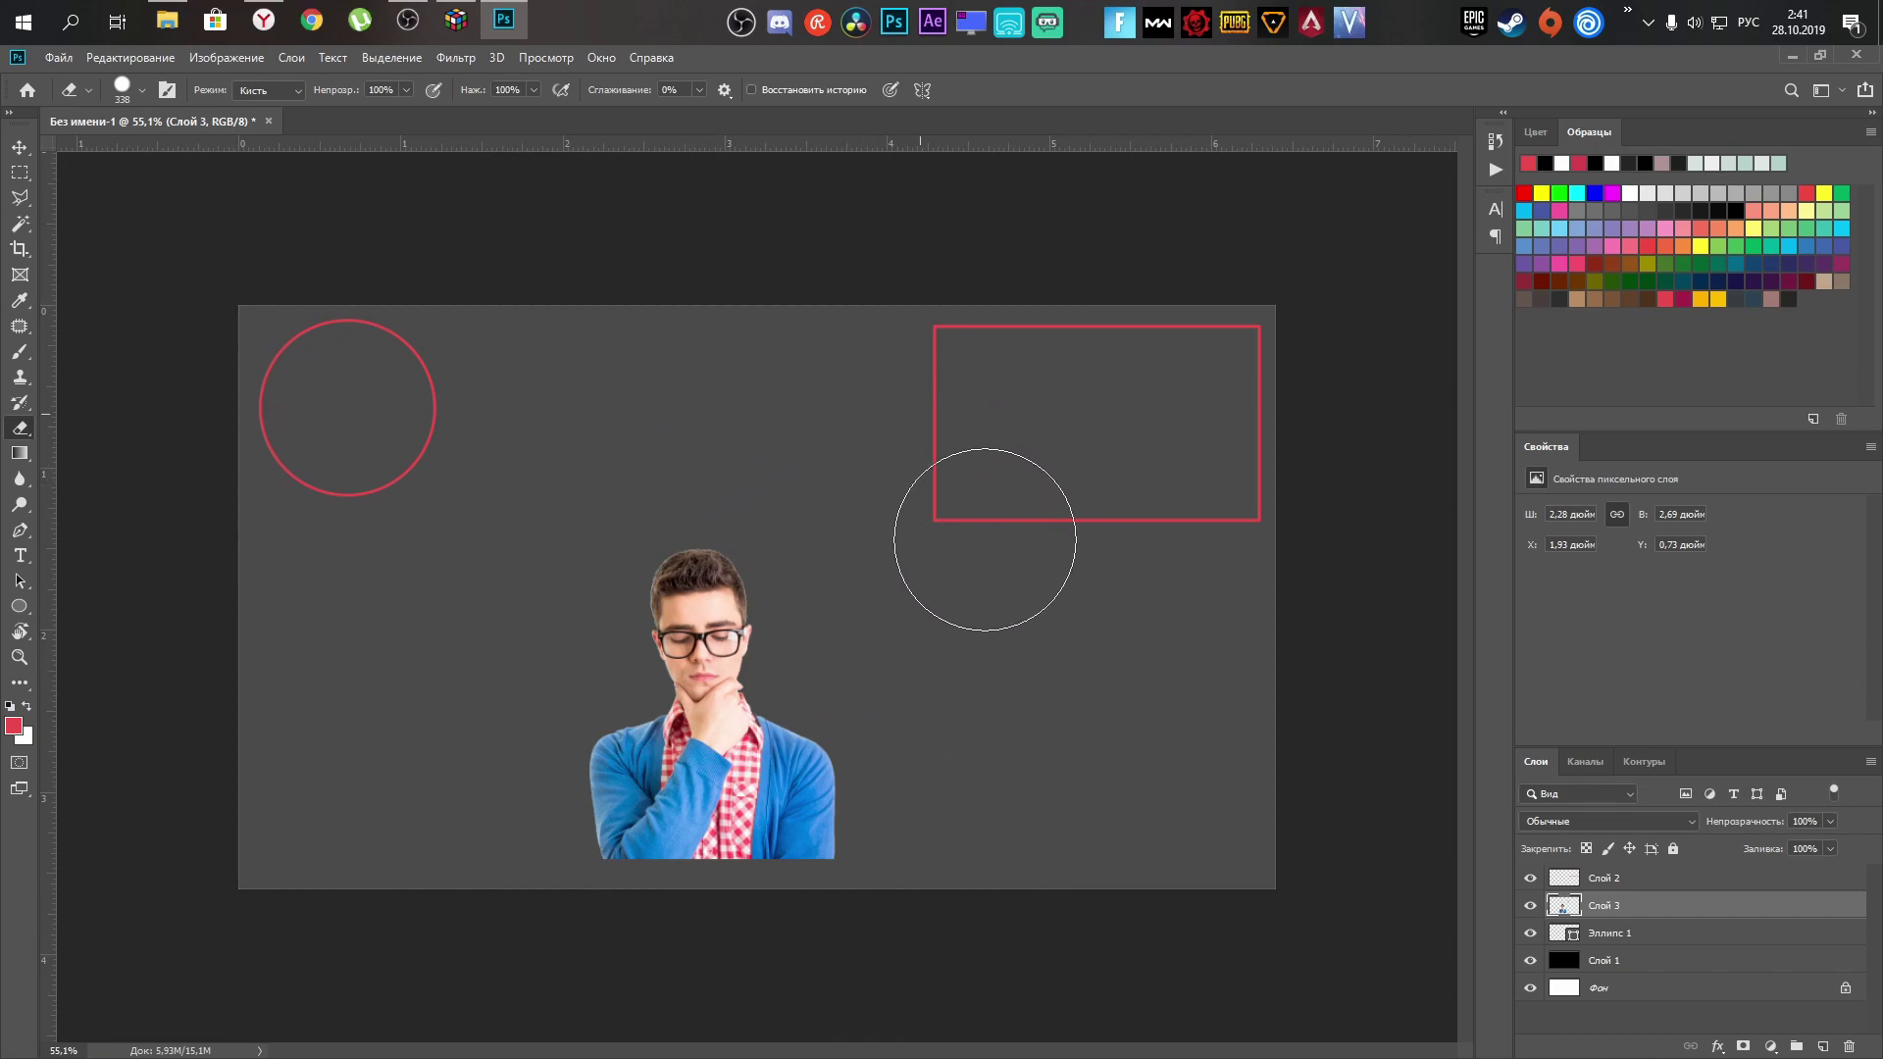
Select a thin rectangular strip across the man's lower edge and erase the pixels inside it to leave a straight cut.
{"action": "left_click", "coordinate": [19, 171]}
{"action": "left_click_drag", "start_coordinate": [536, 889], "coordinate": [880, 846]}
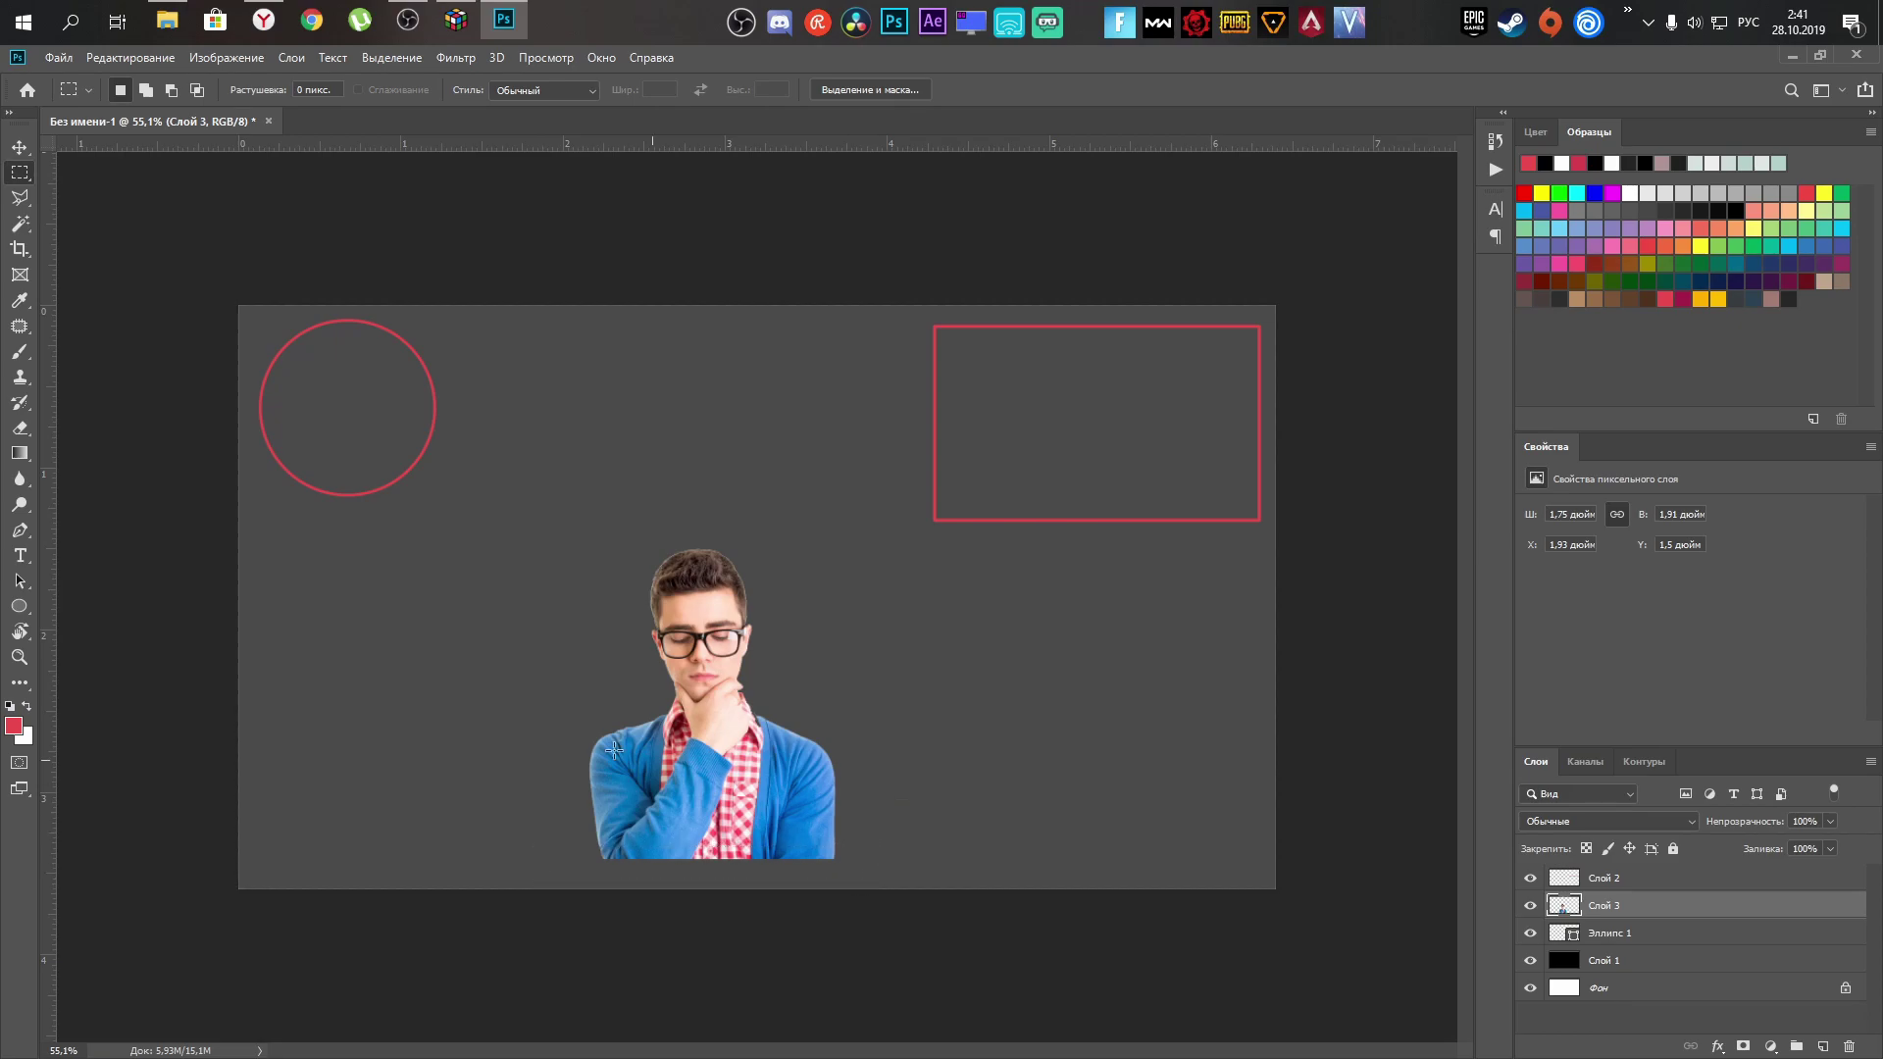
{"action": "left_click", "coordinate": [20, 428]}
{"action": "left_click_drag", "start_coordinate": [476, 836], "coordinate": [1113, 843]}
{"action": "left_click", "coordinate": [19, 224]}
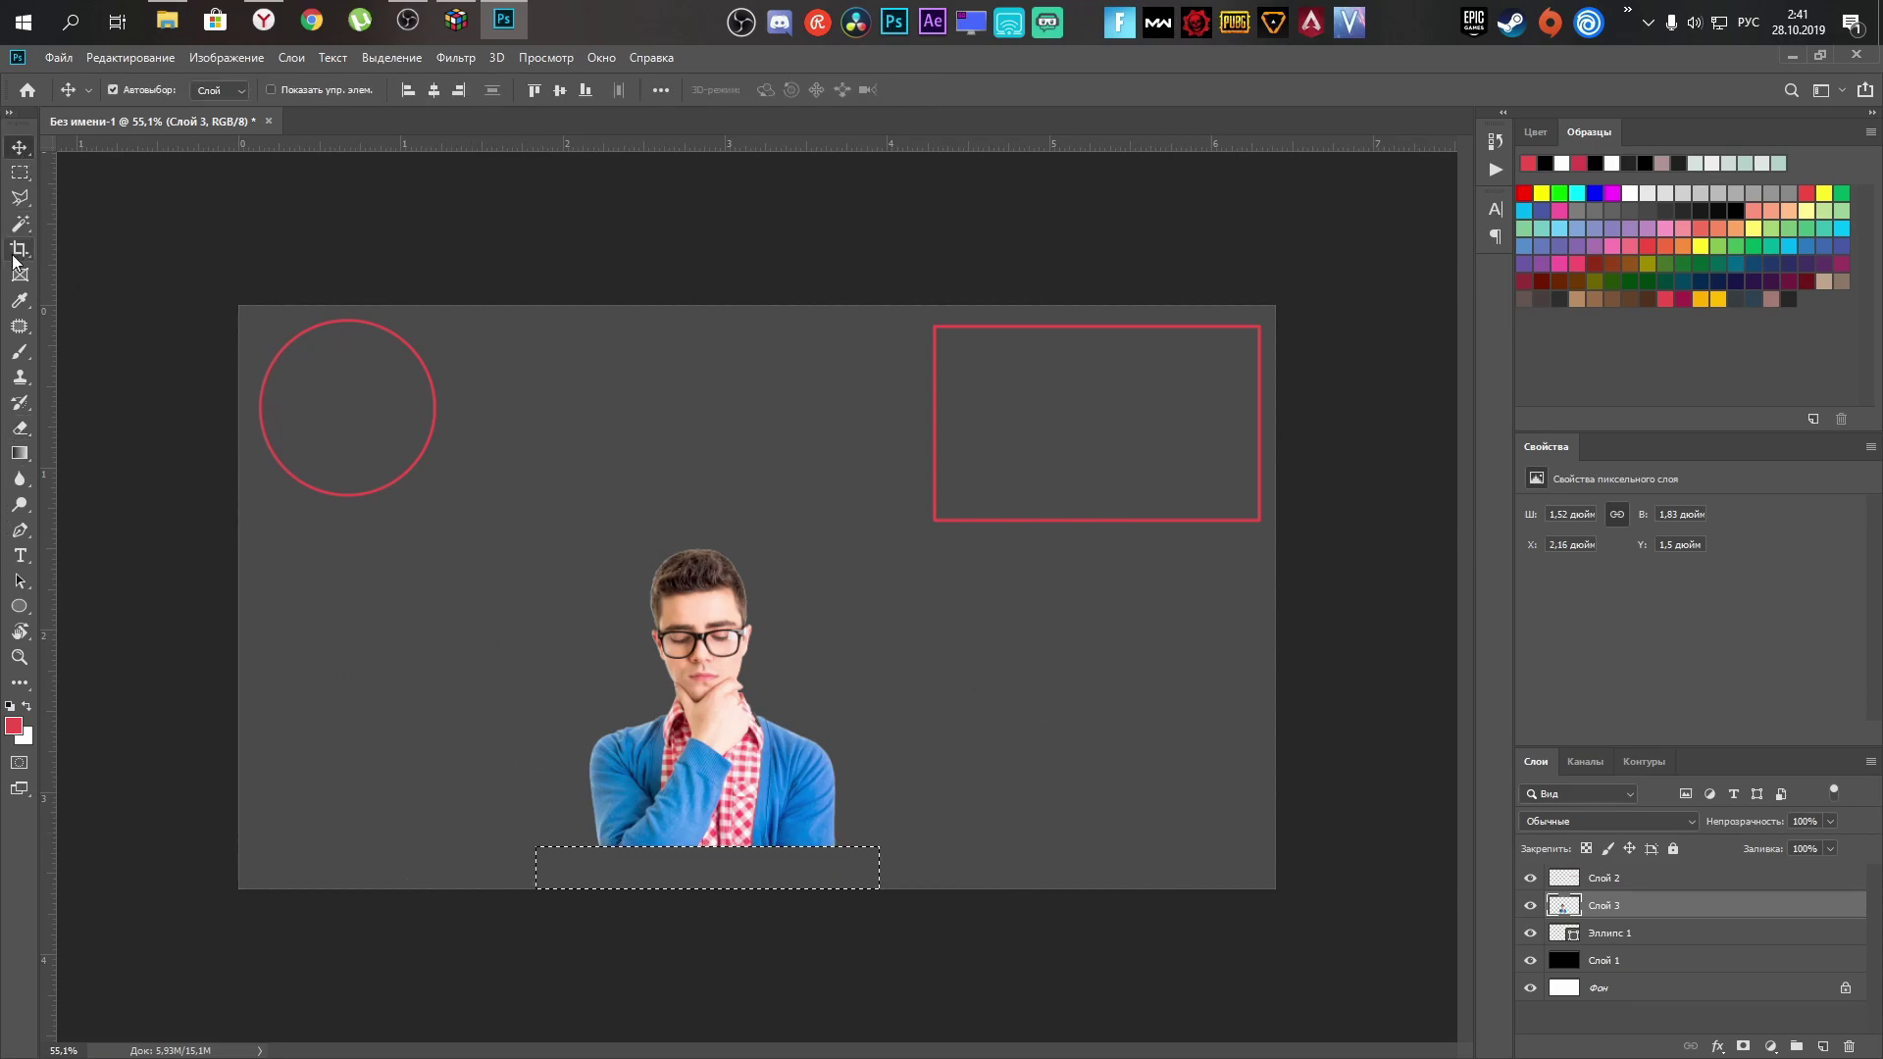
Move the cut-out man to the canvas's lower-left area and scale him proportionally to about 82%.
{"action": "left_click", "coordinate": [20, 147]}
{"action": "left_click_drag", "start_coordinate": [729, 767], "coordinate": [444, 753]}
{"action": "key", "text": "ctrl+t"}
{"action": "left_click_drag", "start_coordinate": [550, 536], "coordinate": [508, 602]}
{"action": "left_click", "coordinate": [407, 89]}
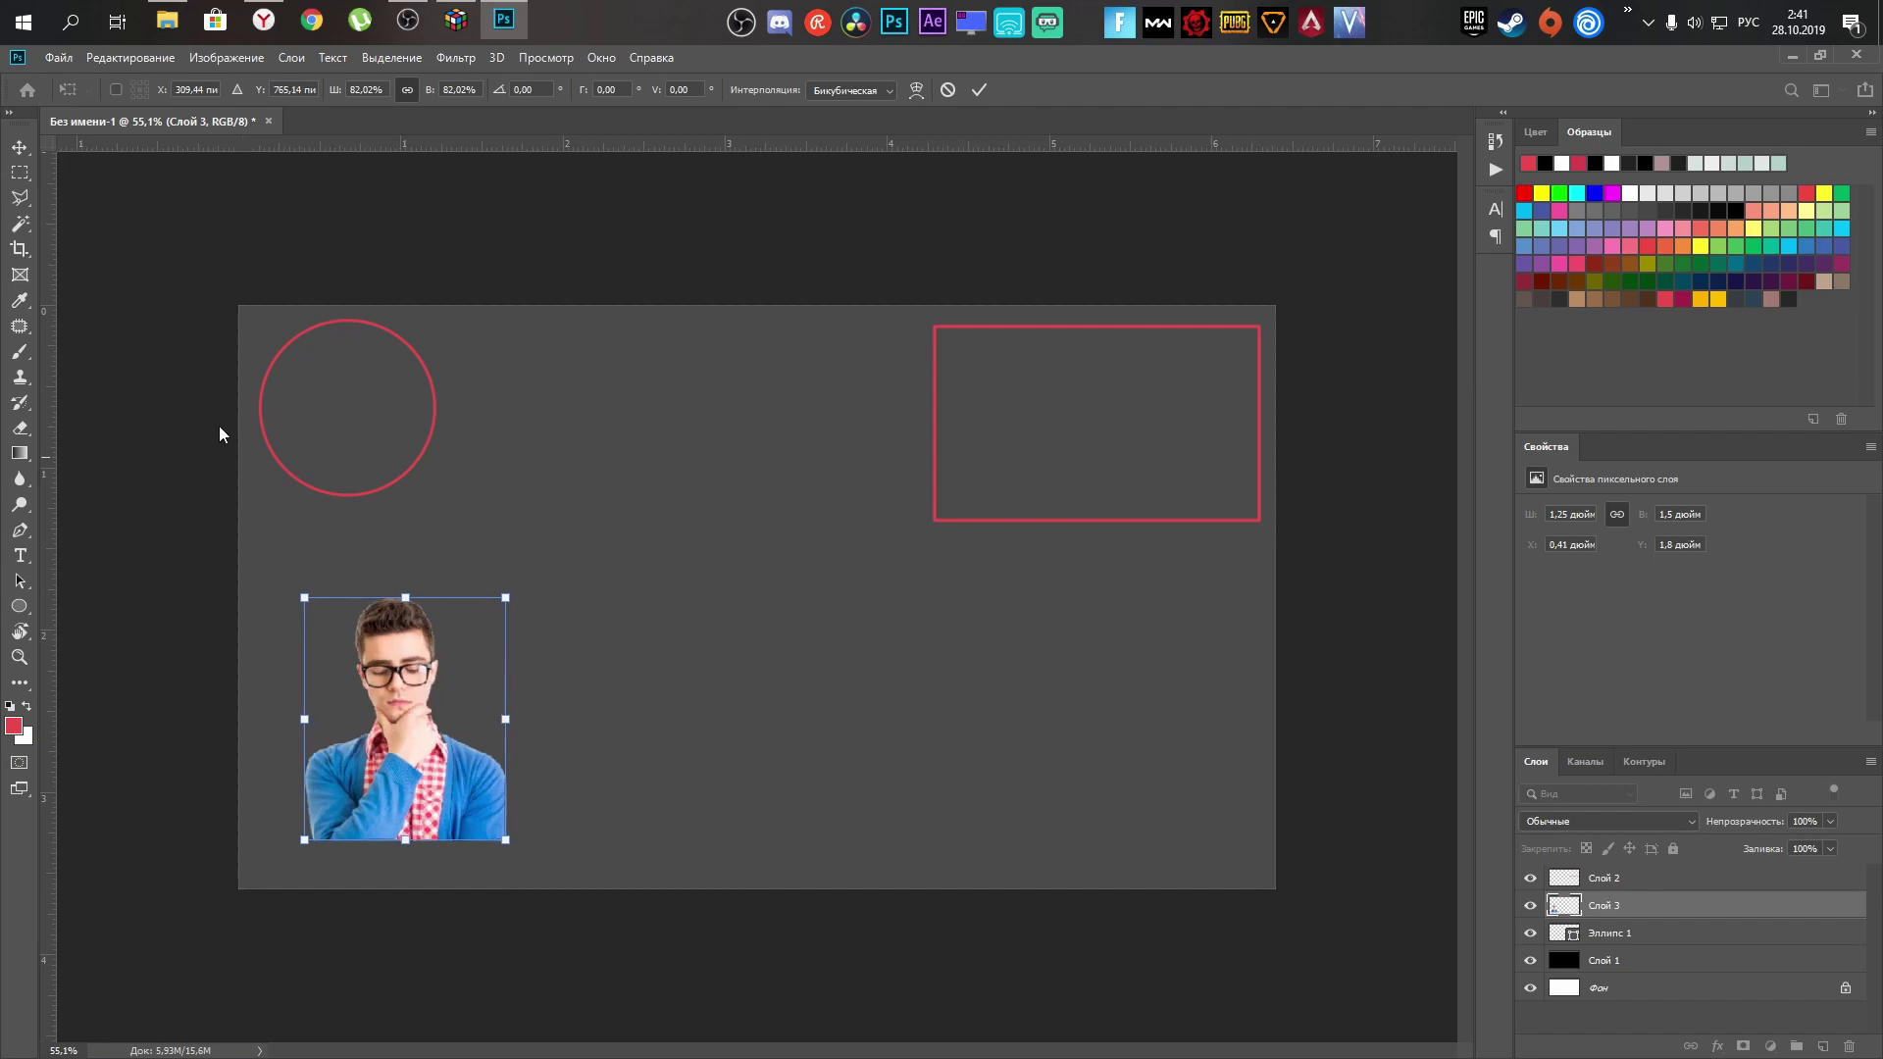
{"action": "key", "text": "Return"}
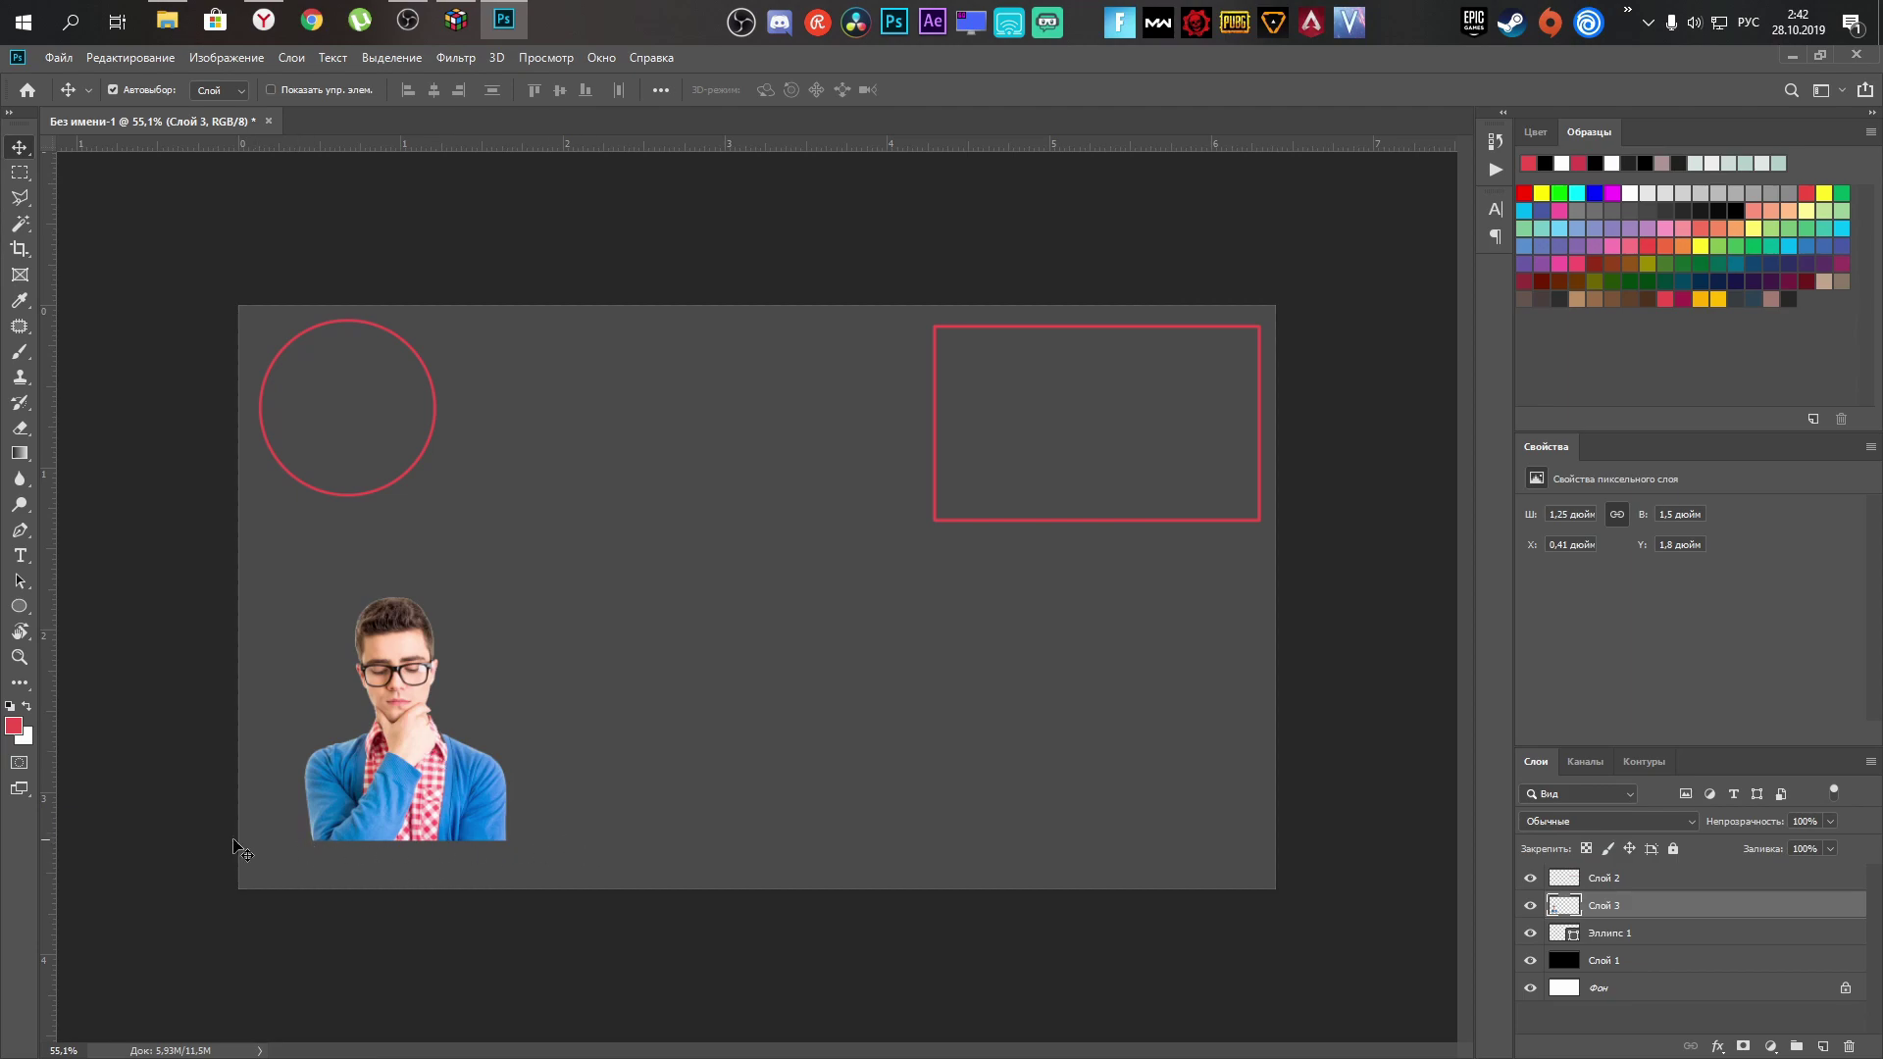
Place a horizontal guide at the man's lower edge, trace a straight Pen path along it slightly wider than him, and add a new layer.
{"action": "left_click_drag", "start_coordinate": [359, 146], "coordinate": [412, 840]}
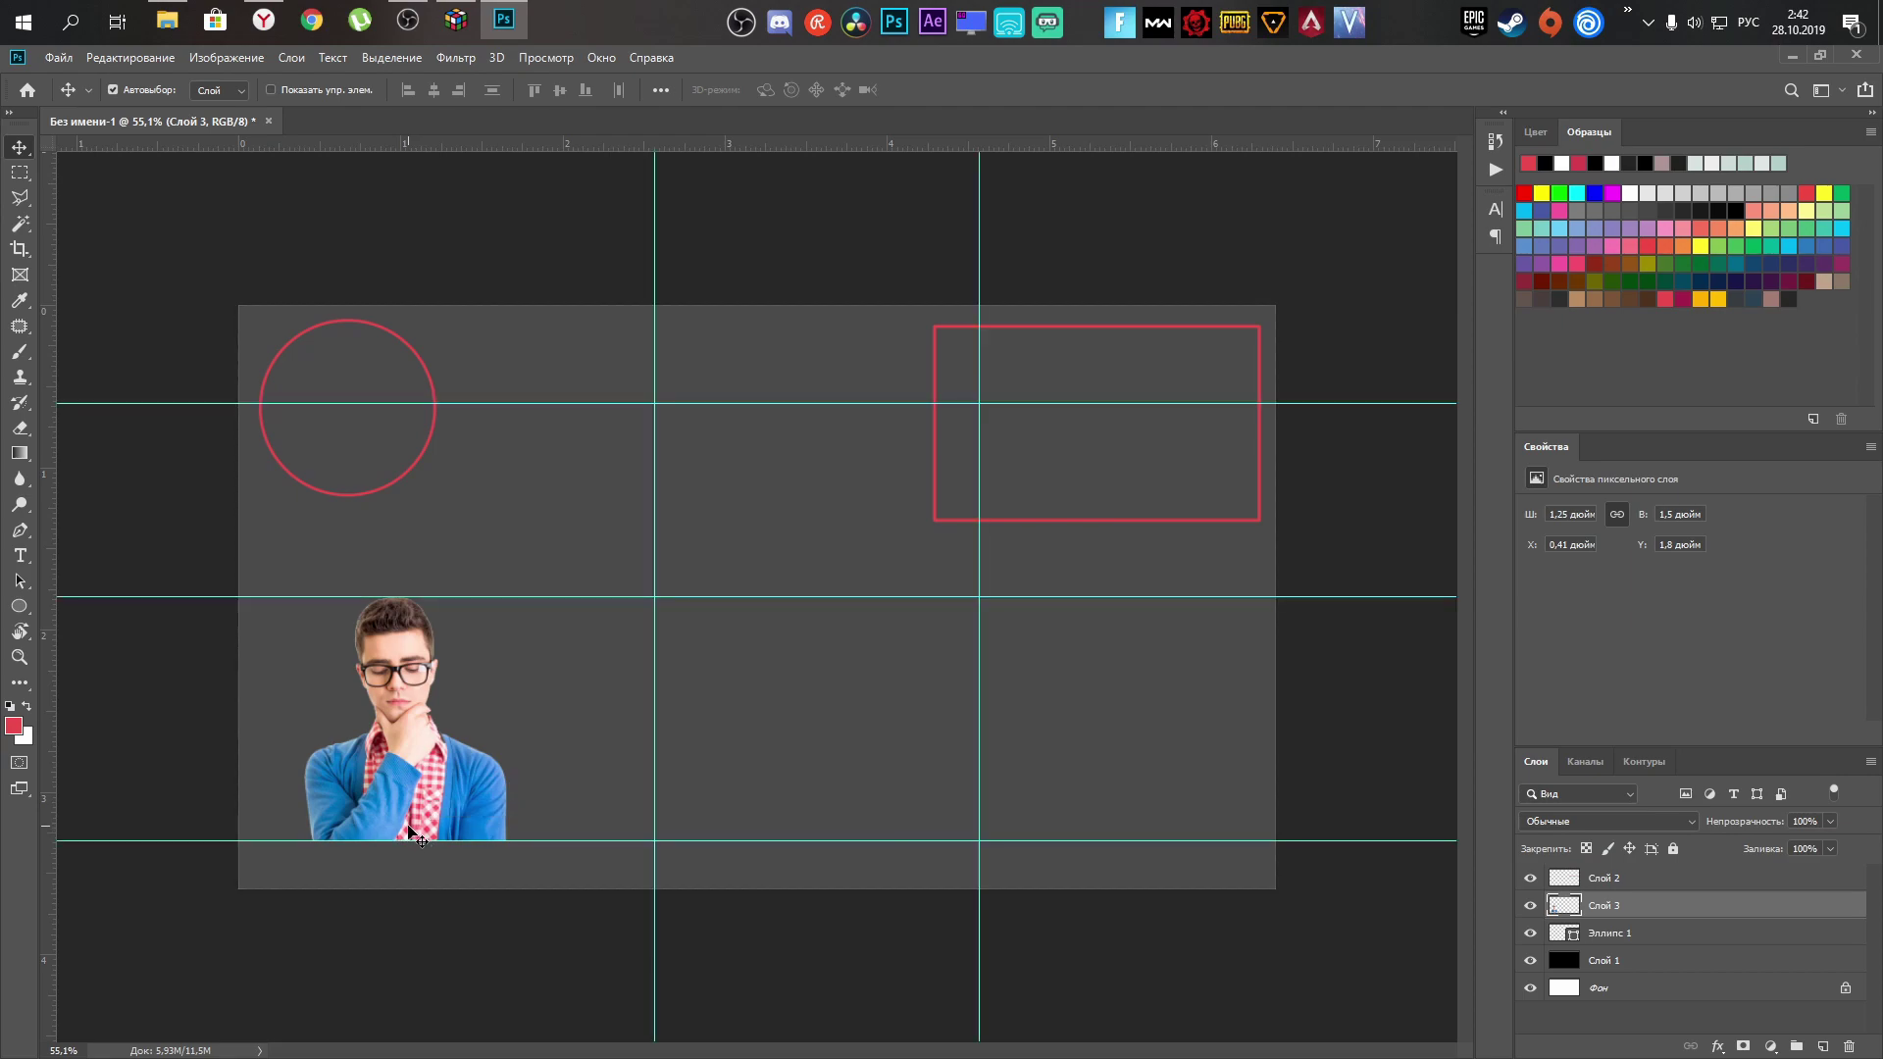
{"action": "left_click", "coordinate": [19, 529]}
{"action": "left_click", "coordinate": [298, 840]}
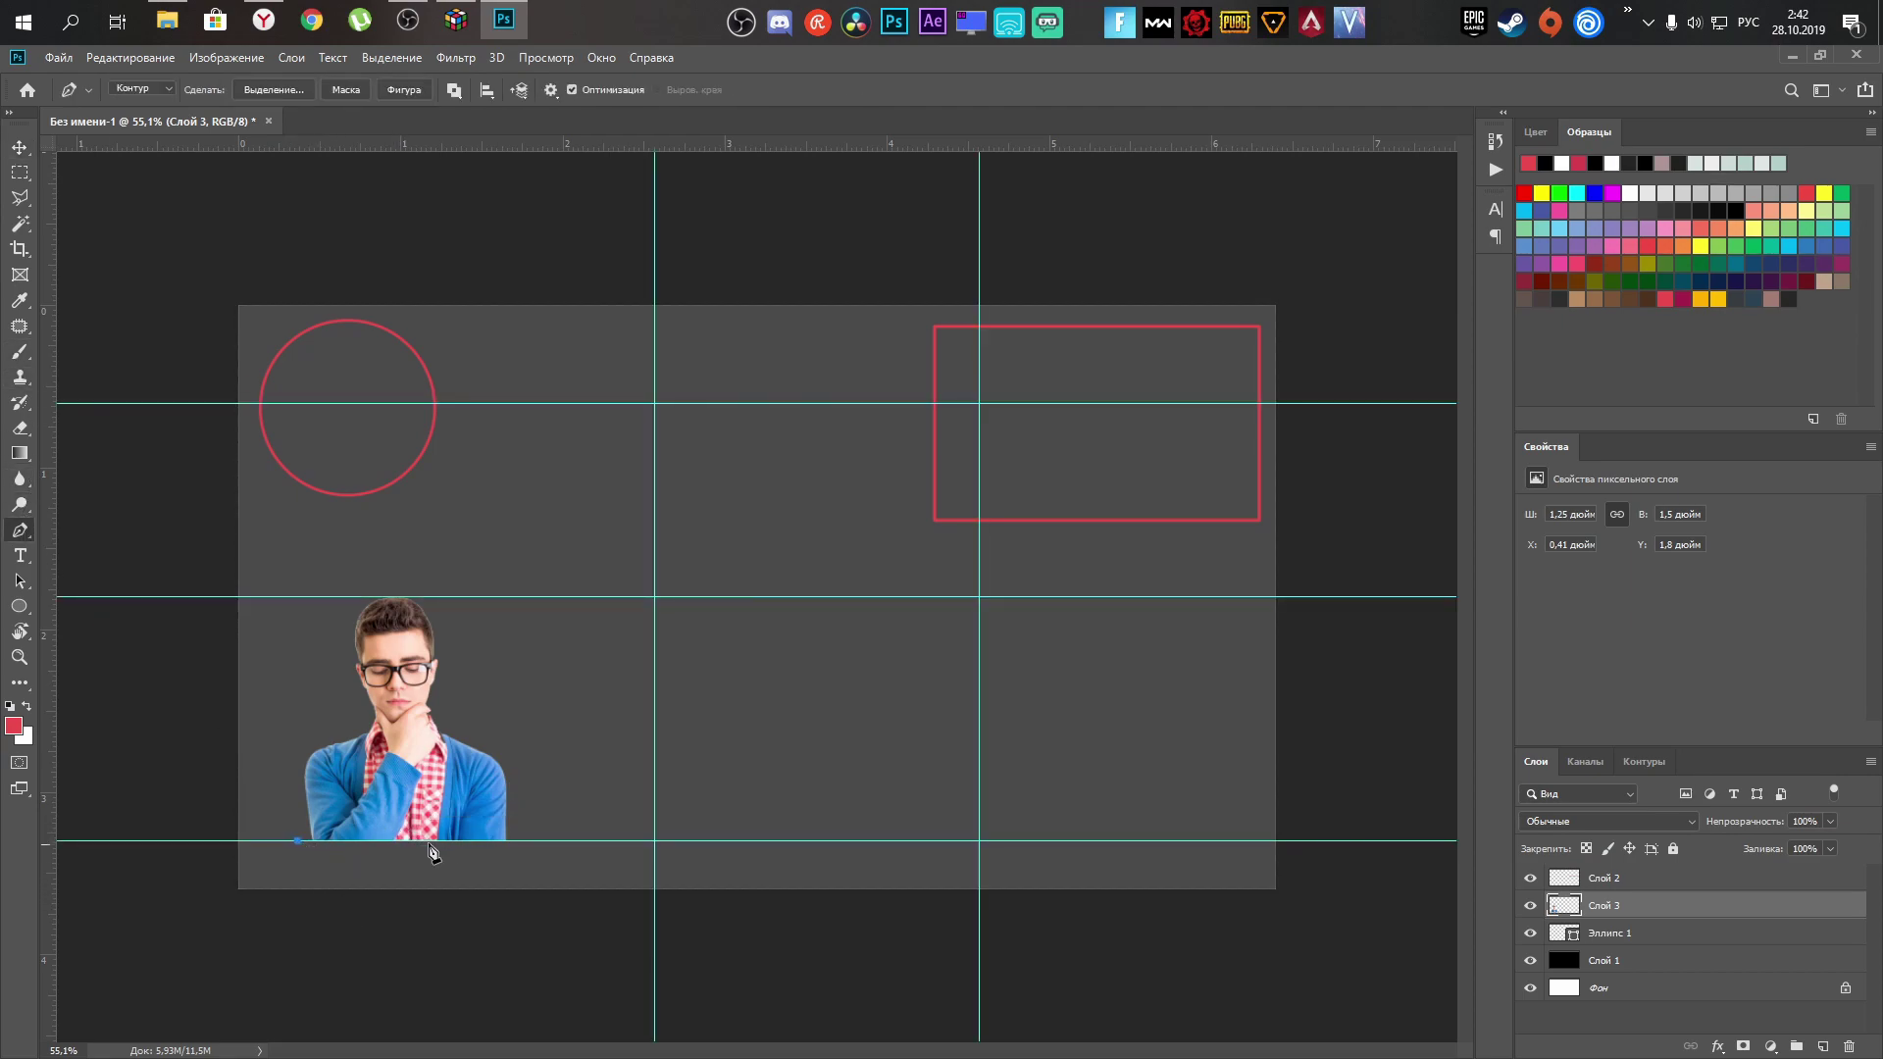
{"action": "left_click", "coordinate": [517, 841]}
{"action": "left_click", "coordinate": [1823, 1046]}
Stroke the straight path with the Brush (Кисть), delete the path and hide the guides.
{"action": "right_click", "coordinate": [726, 659]}
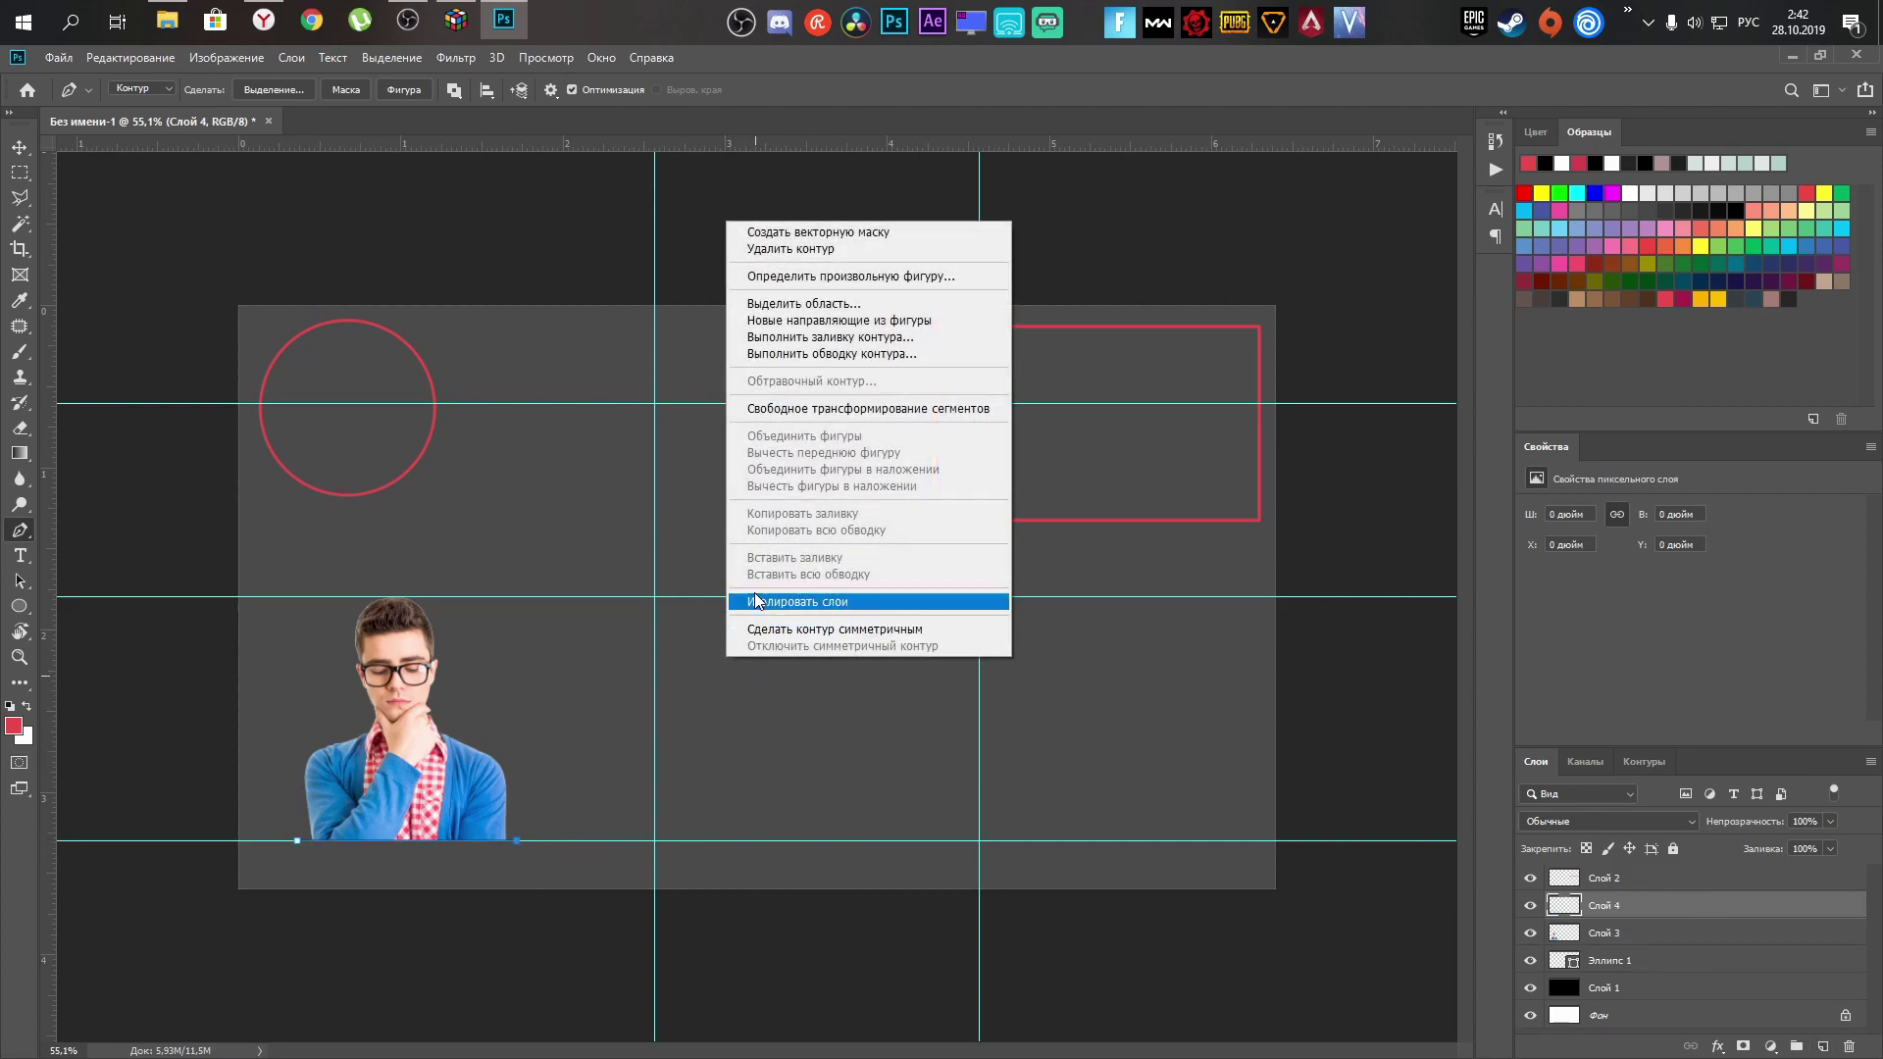
{"action": "left_click", "coordinate": [782, 355]}
{"action": "left_click", "coordinate": [1126, 369]}
{"action": "right_click", "coordinate": [786, 618]}
{"action": "left_click", "coordinate": [802, 635]}
{"action": "key", "text": "ctrl+h"}
Trace a trapezoid path below the red line from end to end, stroke it with the Brush (Кисть) and delete the path.
{"action": "scroll", "coordinate": [470, 883], "scroll_direction": "up", "scroll_amount": 4}
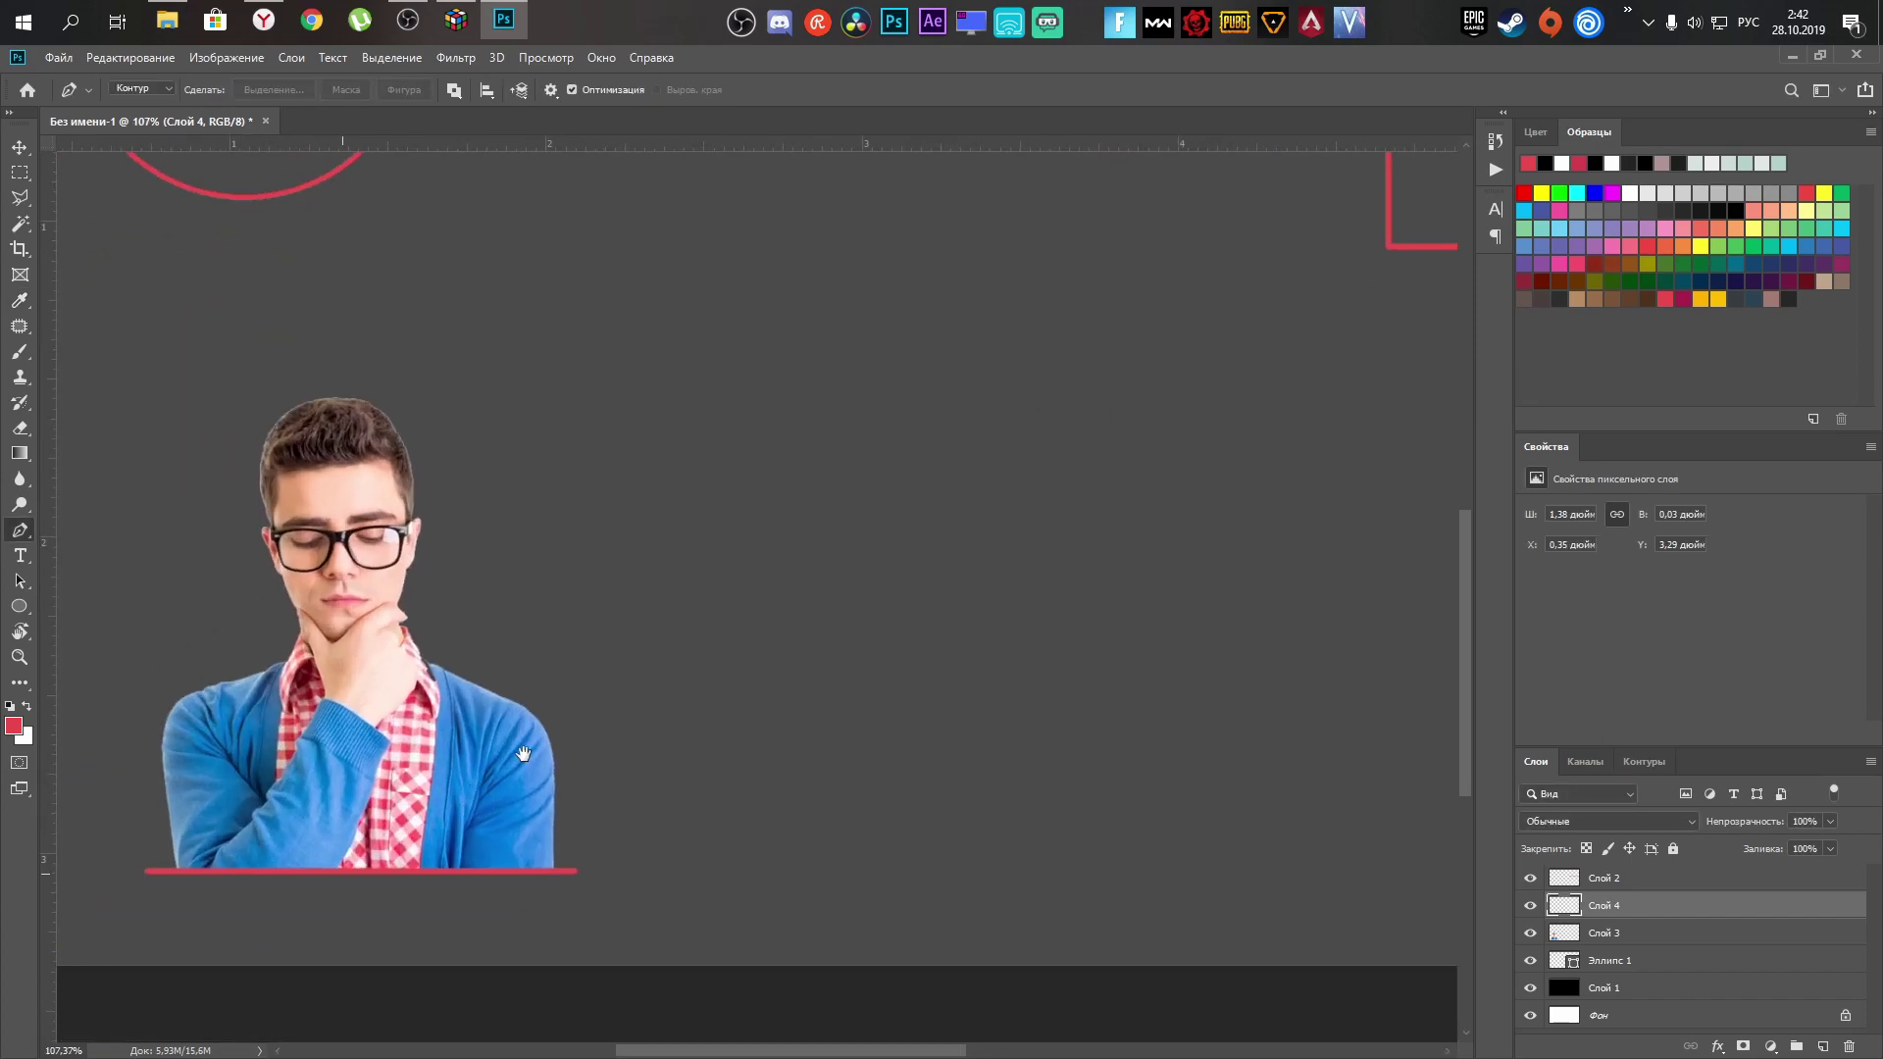
{"action": "scroll", "coordinate": [612, 659], "scroll_direction": "up", "scroll_amount": 1}
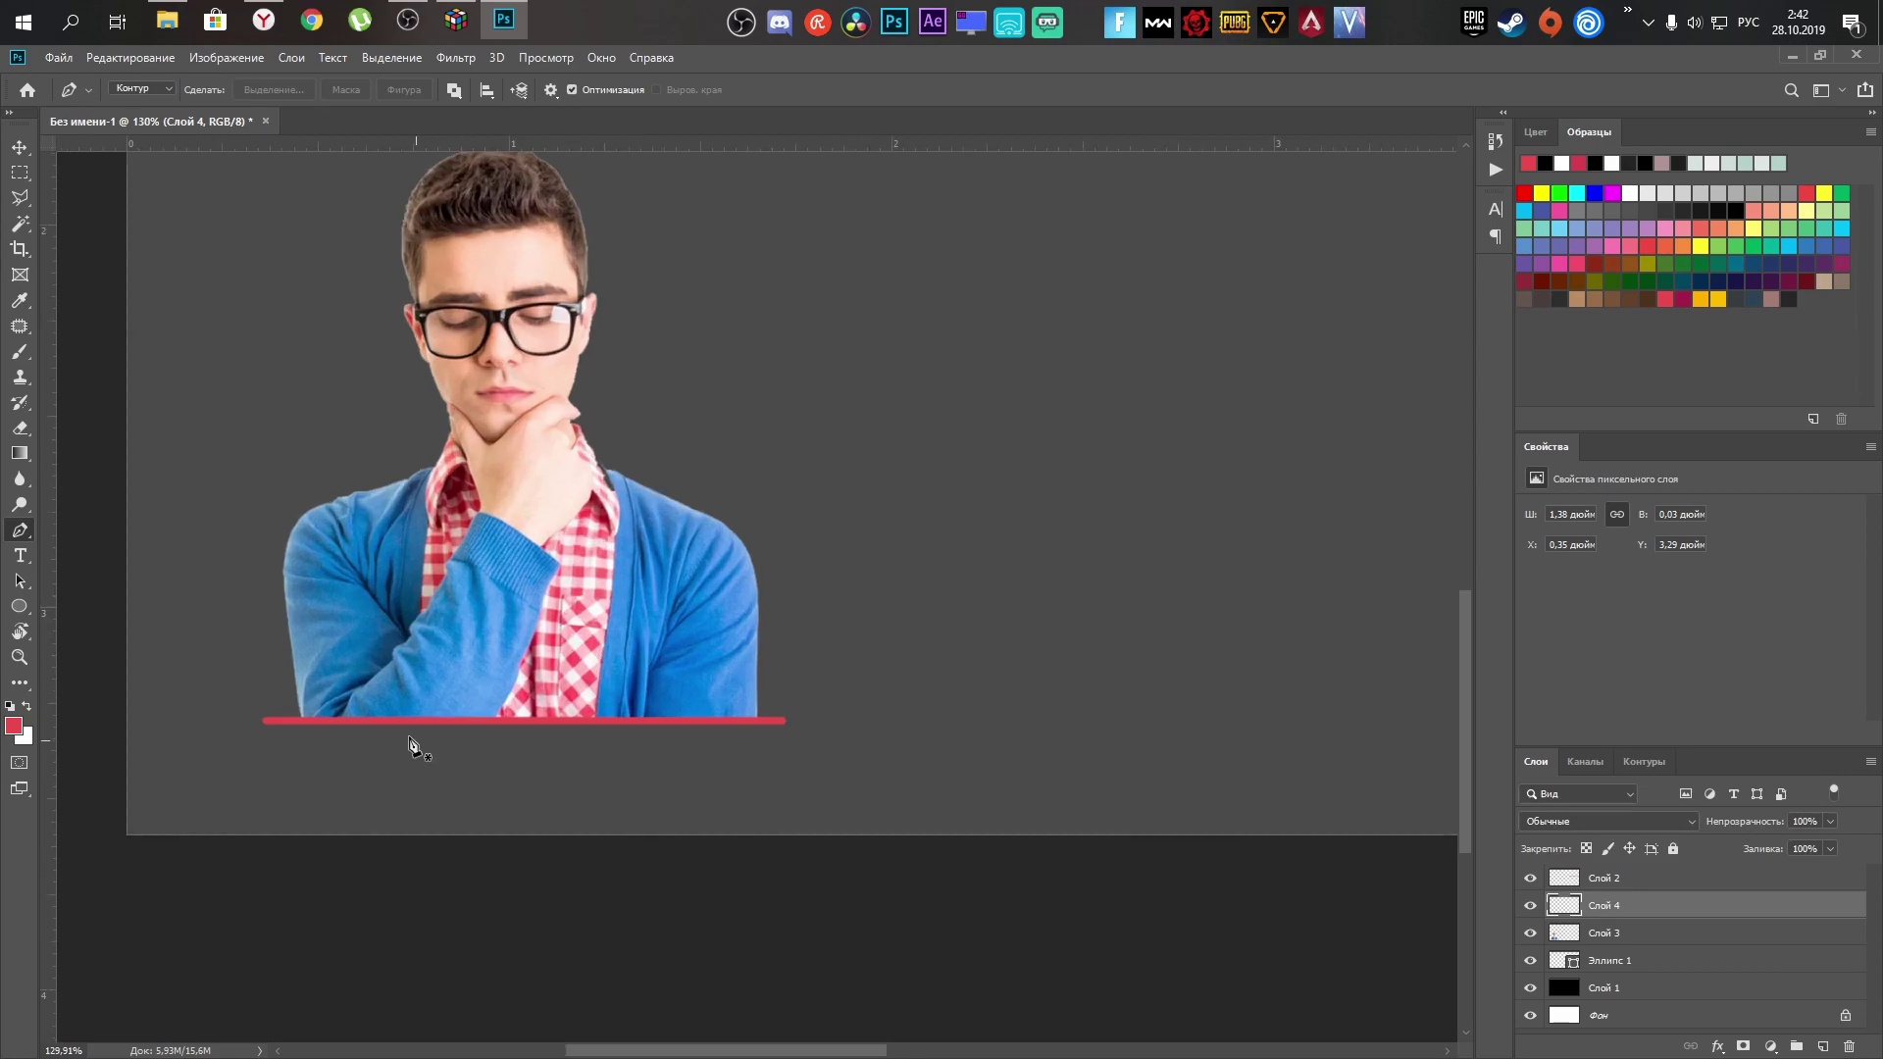
{"action": "left_click", "coordinate": [266, 723]}
{"action": "left_click", "coordinate": [694, 786]}
{"action": "right_click", "coordinate": [866, 574]}
{"action": "left_click", "coordinate": [932, 702]}
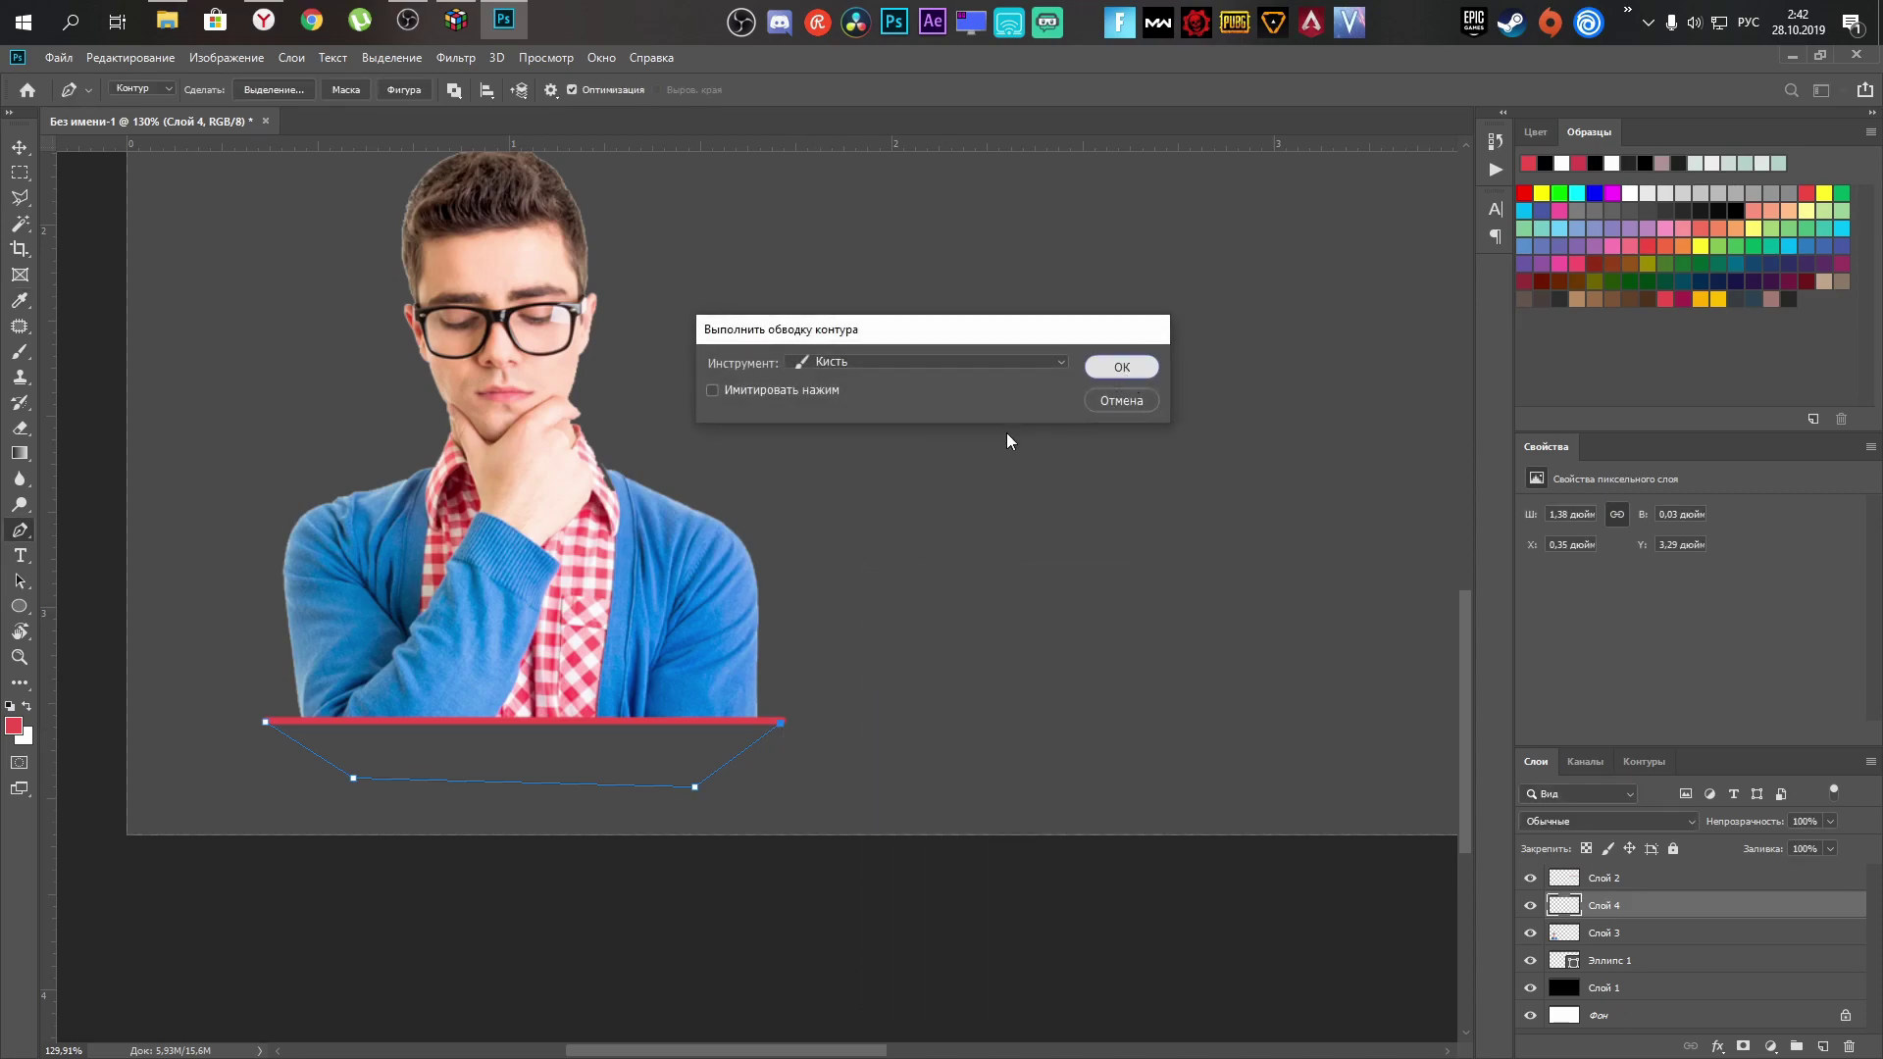
{"action": "key", "text": "Return"}
{"action": "right_click", "coordinate": [935, 431]}
{"action": "left_click", "coordinate": [1040, 449]}
Examine the trapezoid frame under the man up close and within the whole overlay.
{"action": "key", "text": "ctrl+0"}
{"action": "scroll", "coordinate": [432, 888], "scroll_direction": "up", "scroll_amount": 3}
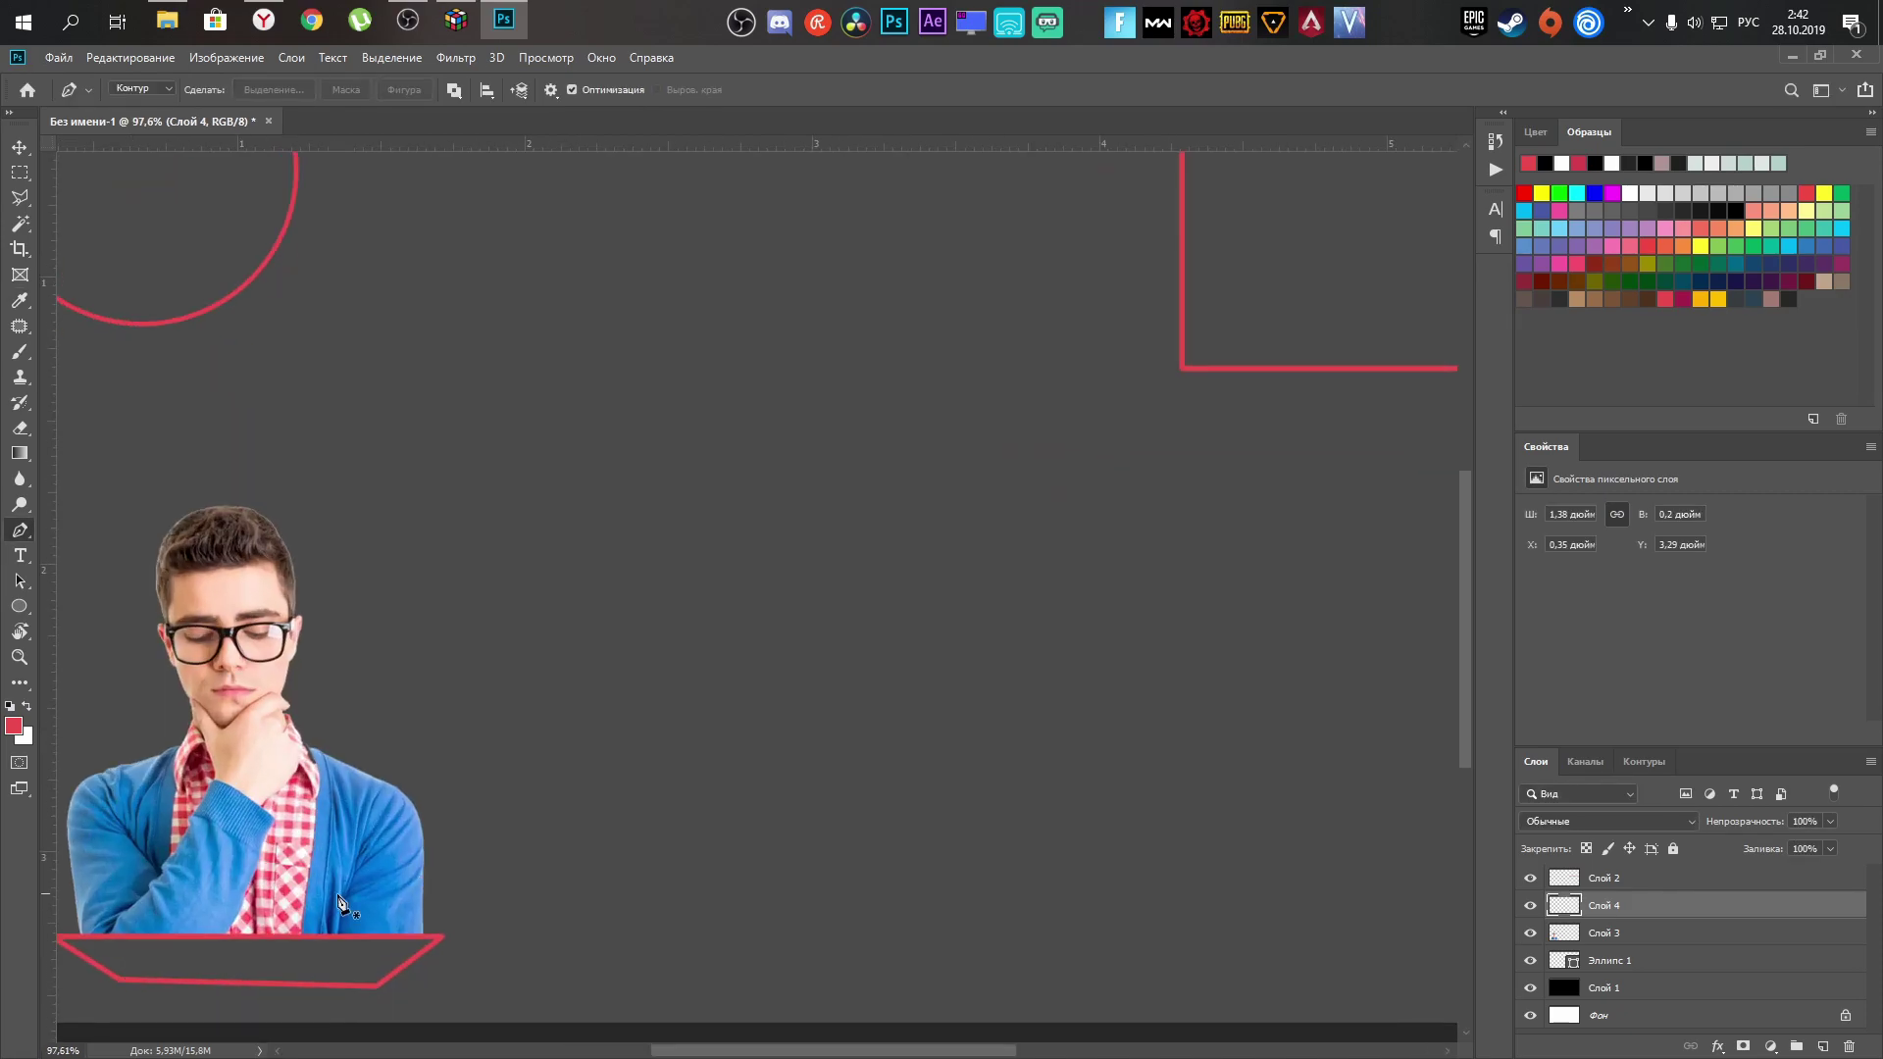
{"action": "scroll", "coordinate": [329, 900], "scroll_direction": "up", "scroll_amount": 2}
{"action": "left_click_drag", "start_coordinate": [329, 900], "coordinate": [671, 594]}
{"action": "scroll", "coordinate": [671, 593], "scroll_direction": "down", "scroll_amount": 5}
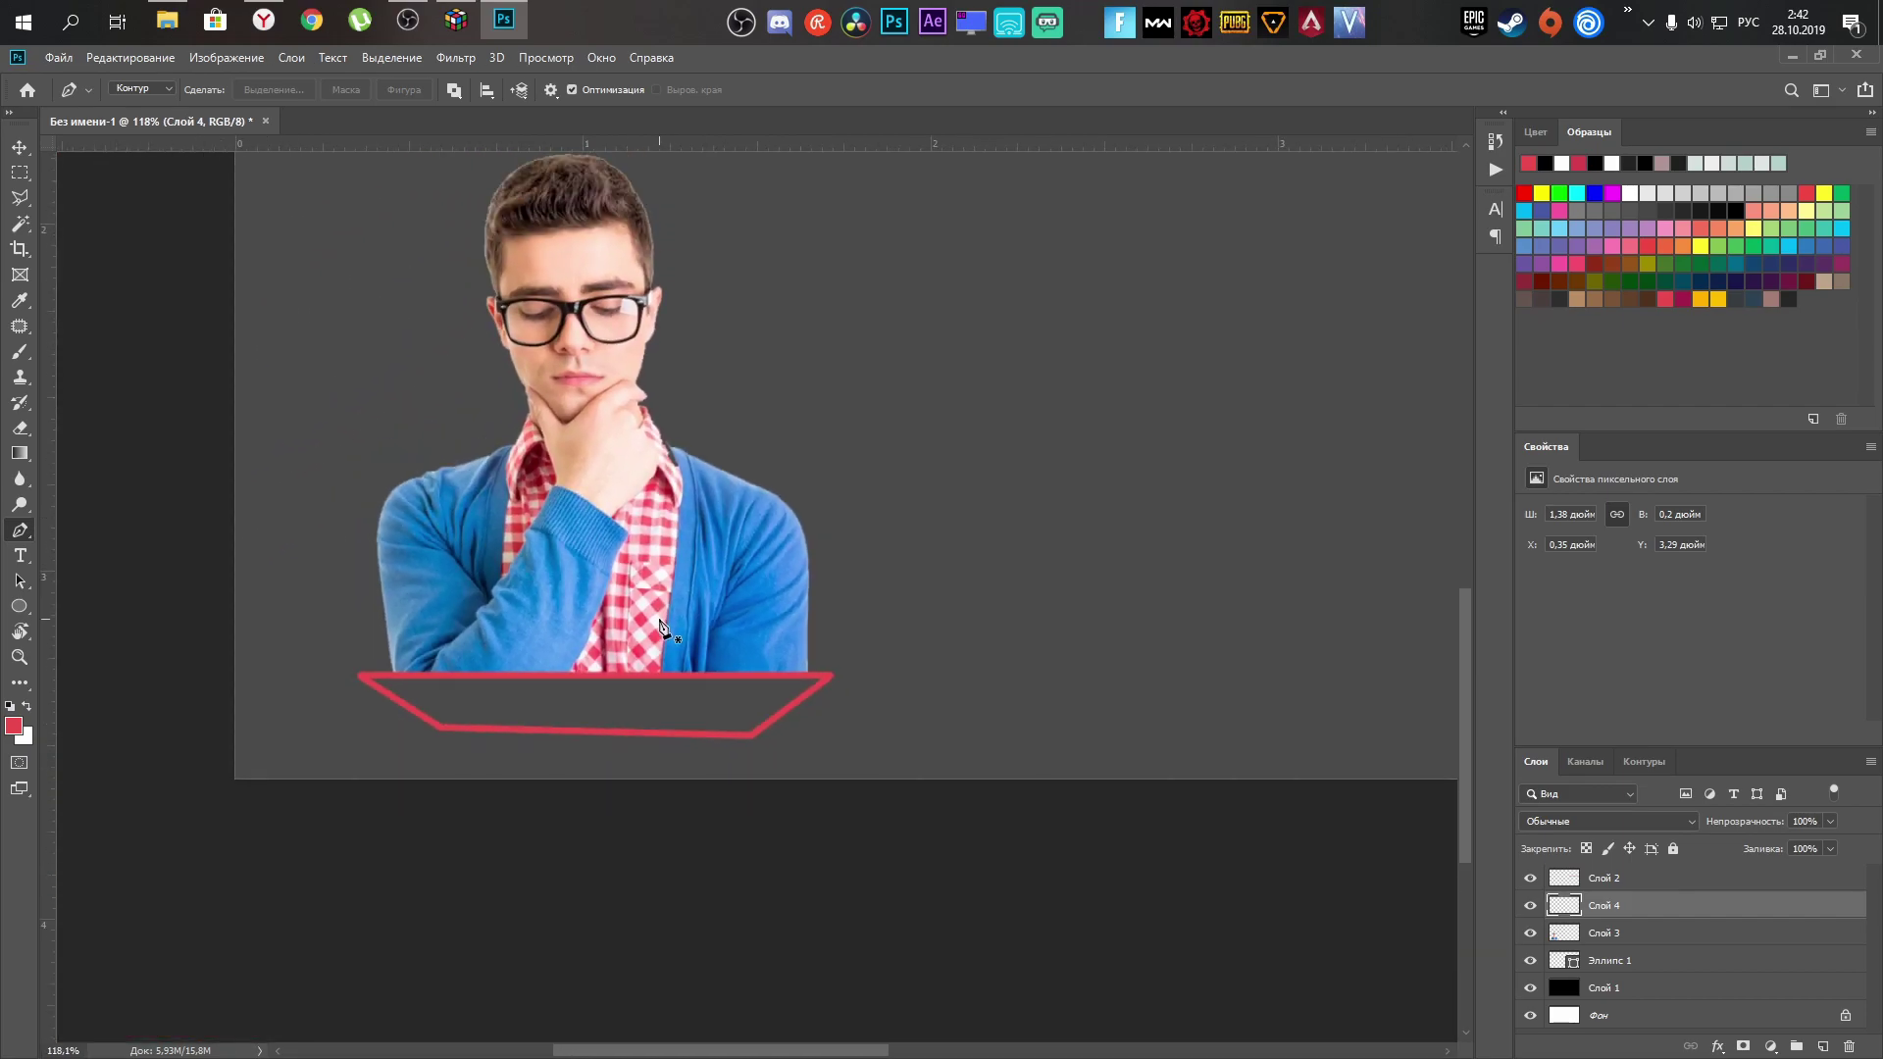
{"action": "scroll", "coordinate": [454, 739], "scroll_direction": "up", "scroll_amount": 4}
{"action": "scroll", "coordinate": [239, 890], "scroll_direction": "down", "scroll_amount": 4}
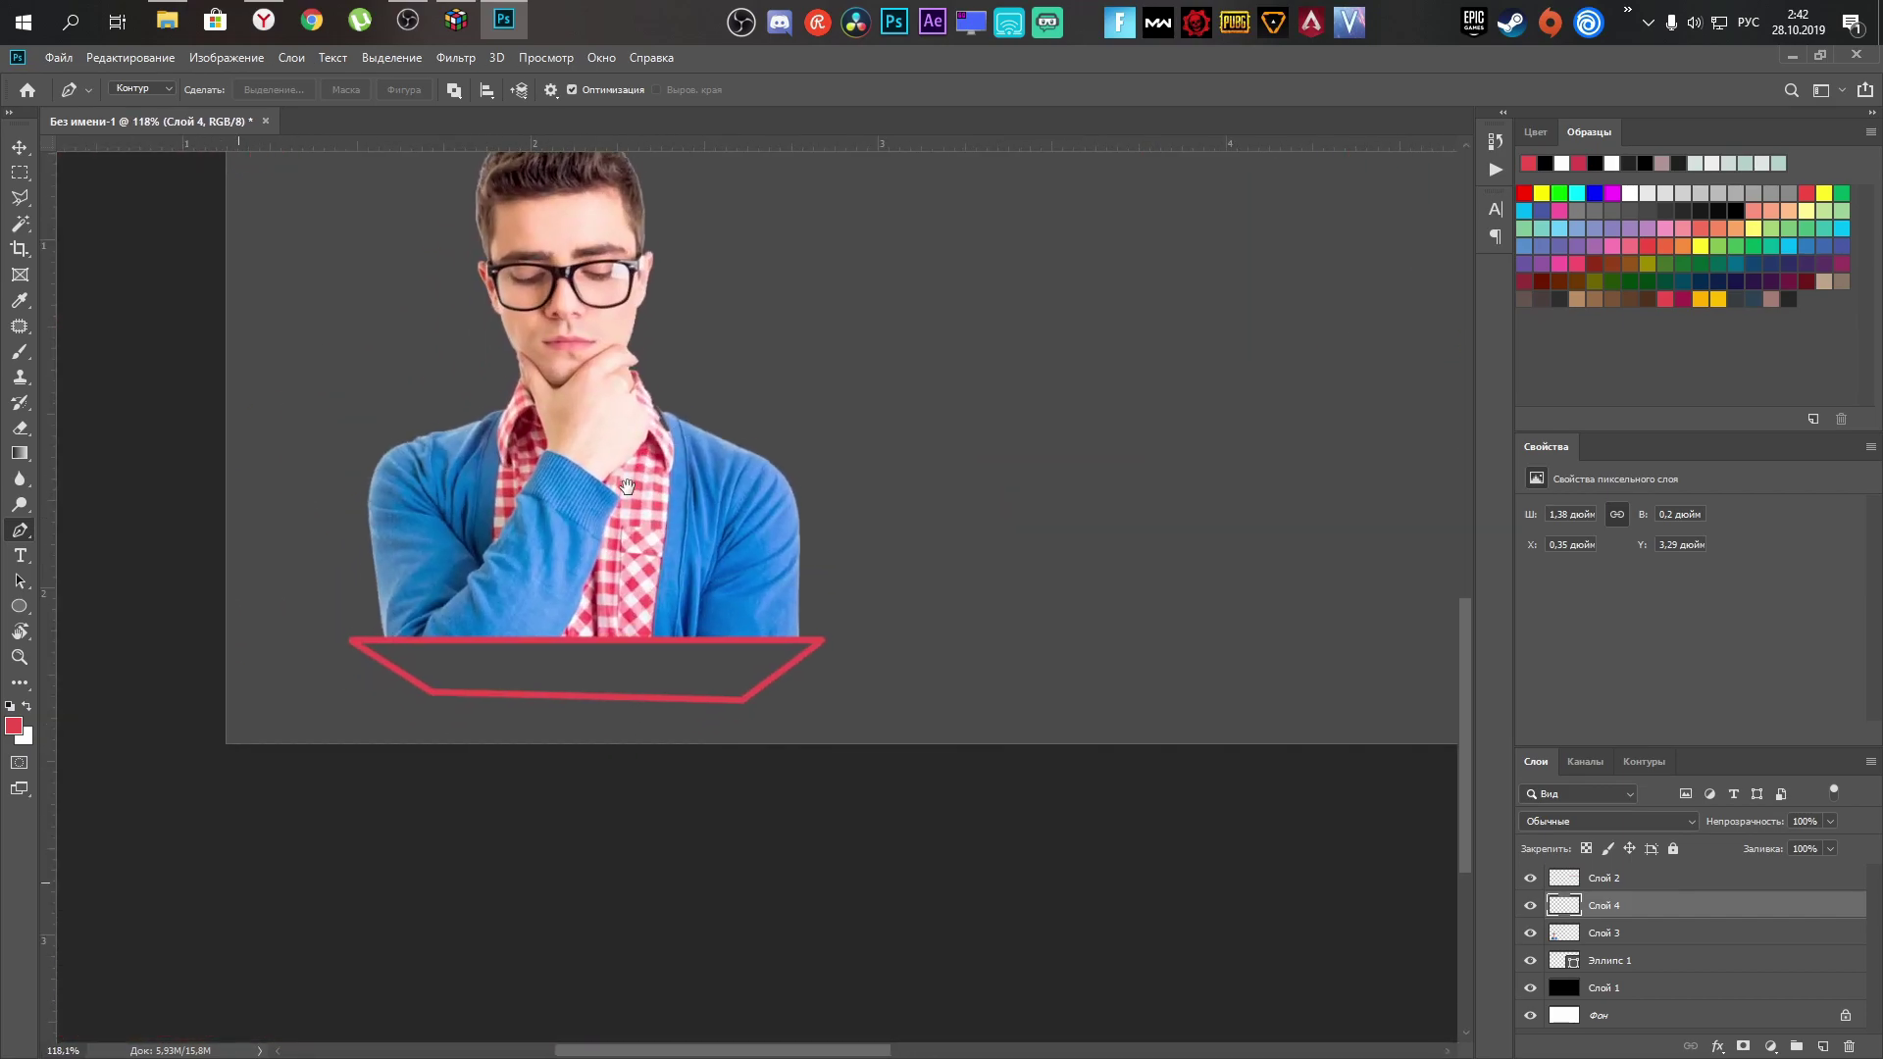
{"action": "scroll", "coordinate": [599, 521], "scroll_direction": "up", "scroll_amount": 5}
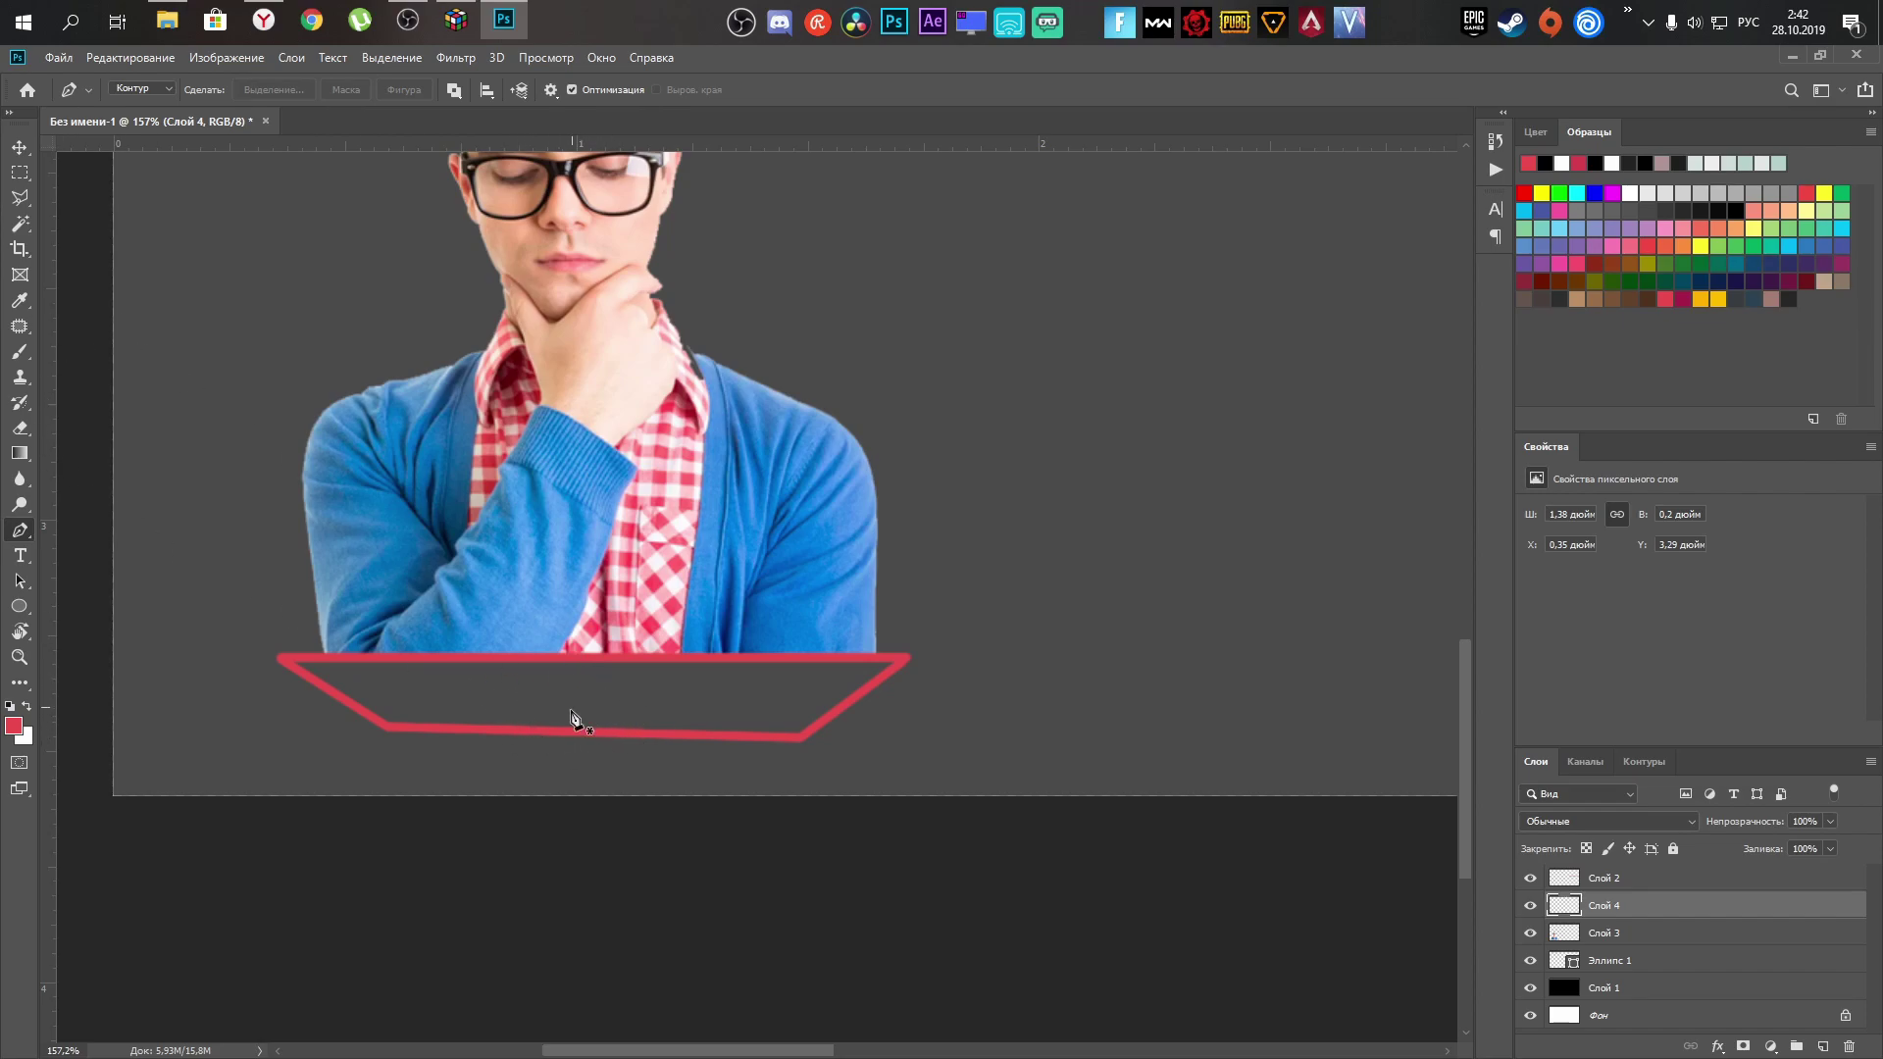
{"action": "scroll", "coordinate": [589, 728], "scroll_direction": "down", "scroll_amount": 3}
{"action": "scroll", "coordinate": [590, 728], "scroll_direction": "down", "scroll_amount": 2}
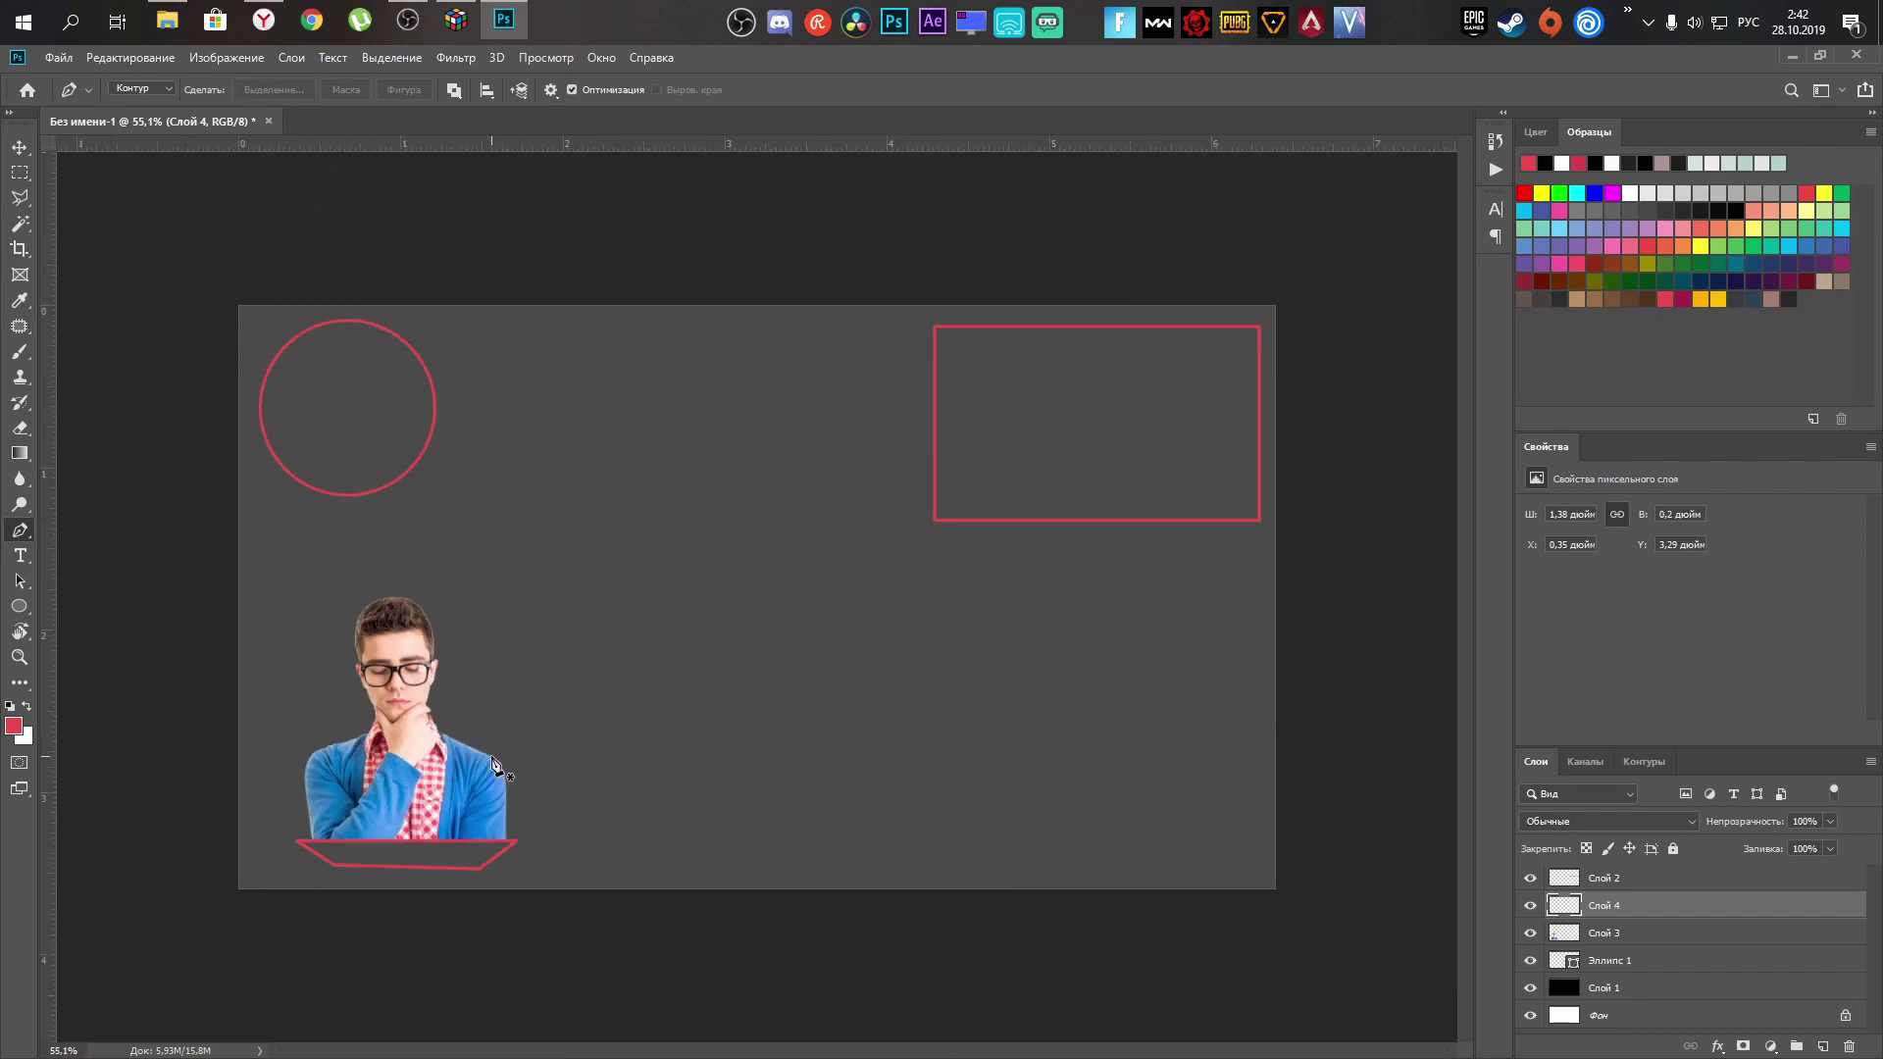